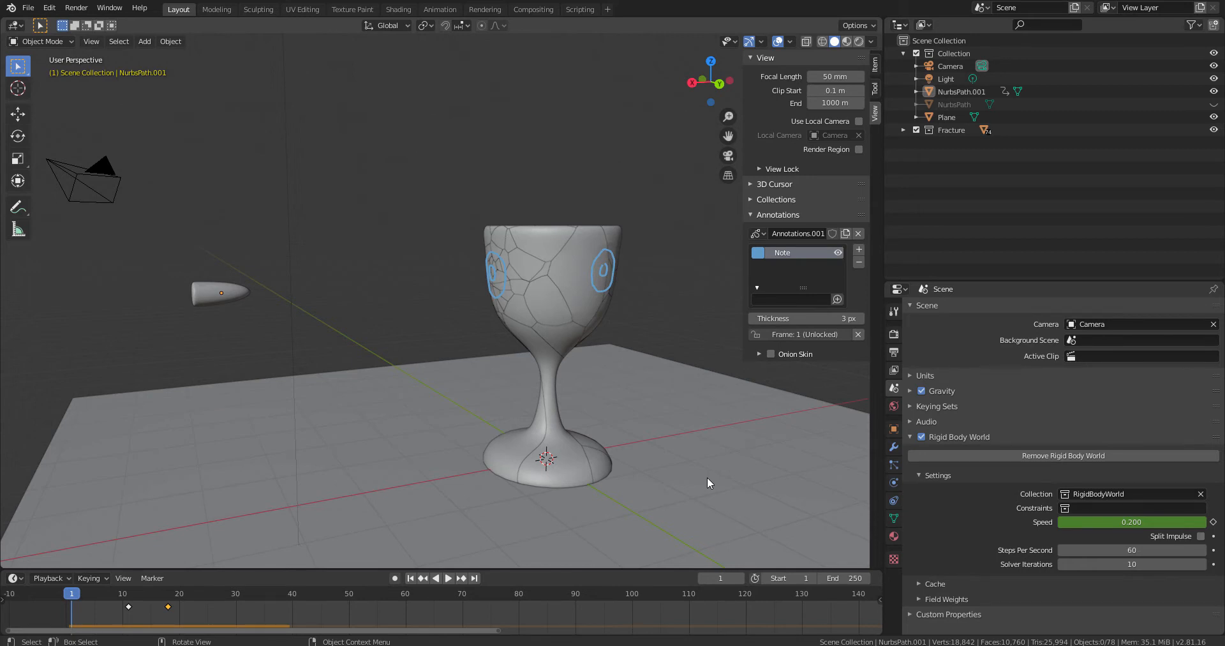
- Play the finished shattering goblet simulation from the first frame, stop it, and return to the start
click(411, 579)
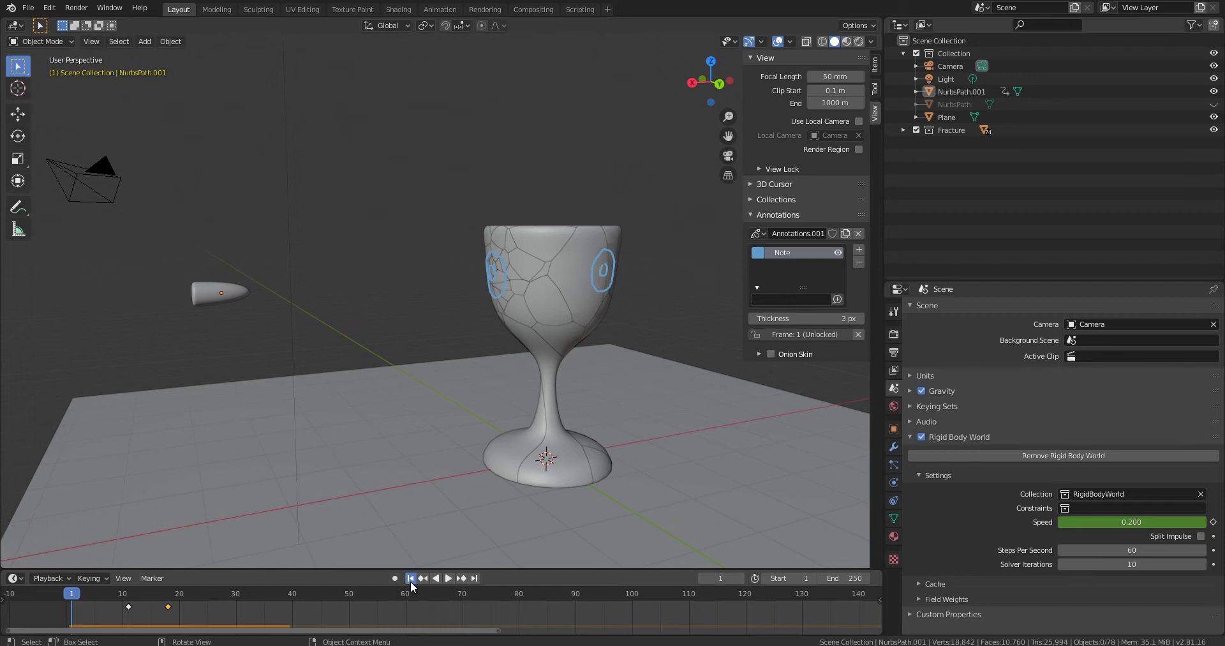
click(449, 578)
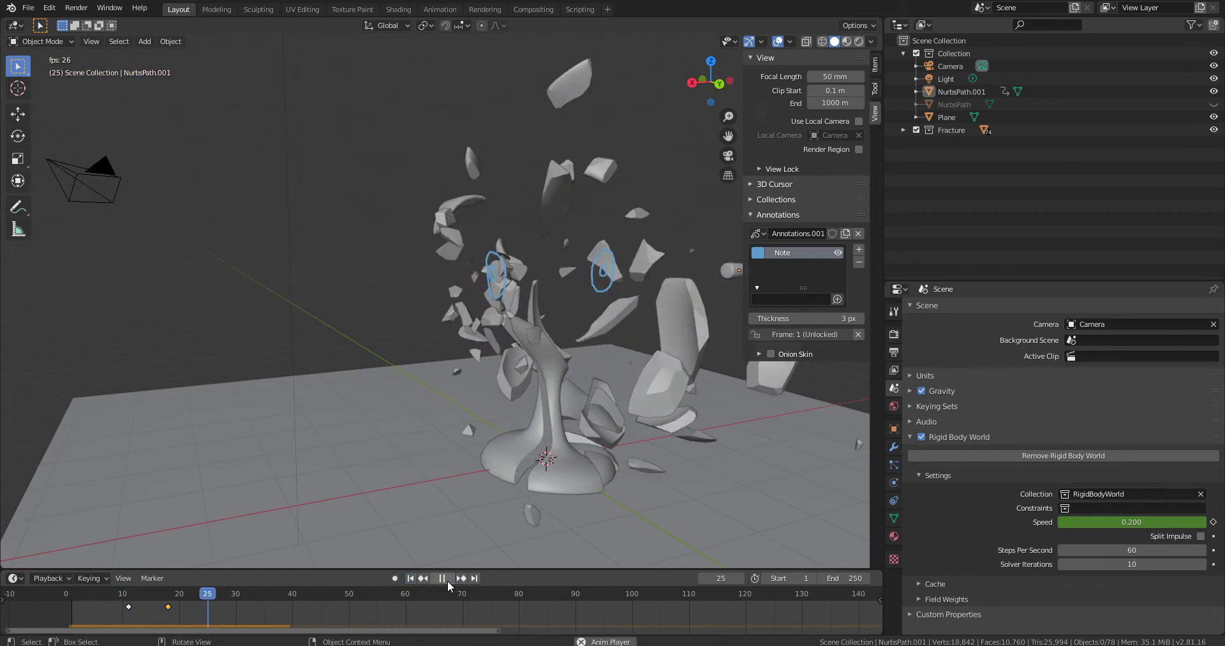
click(443, 578)
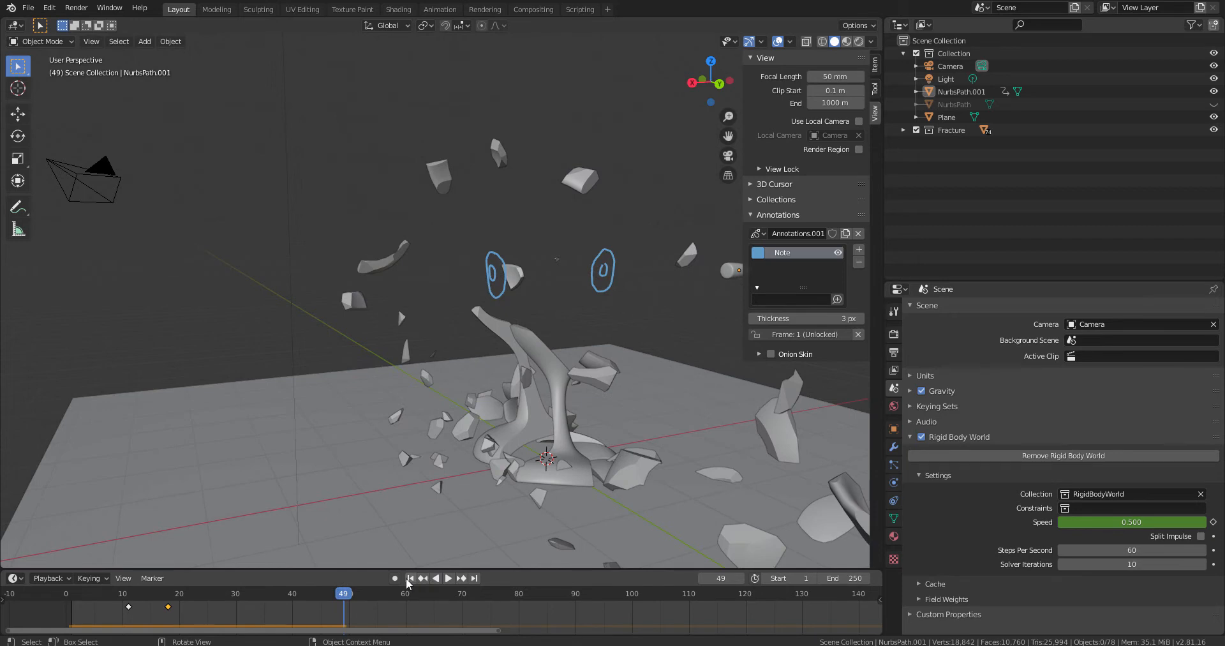
click(411, 578)
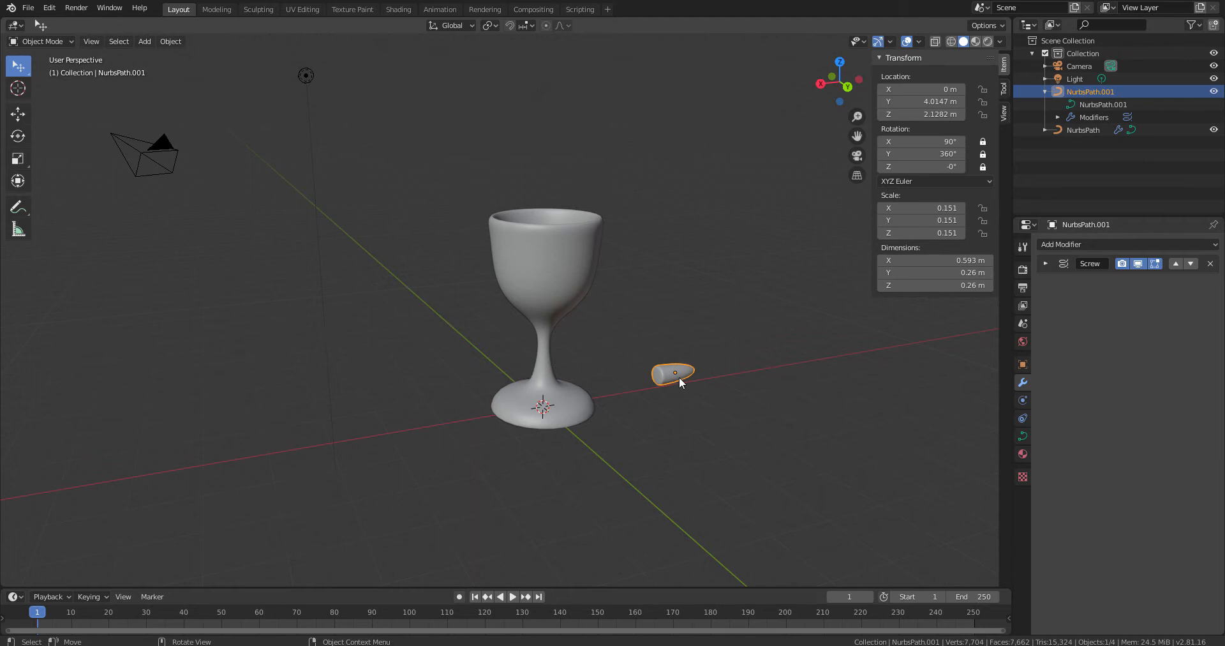
- Convert the goblet curve object to a mesh
click(543, 270)
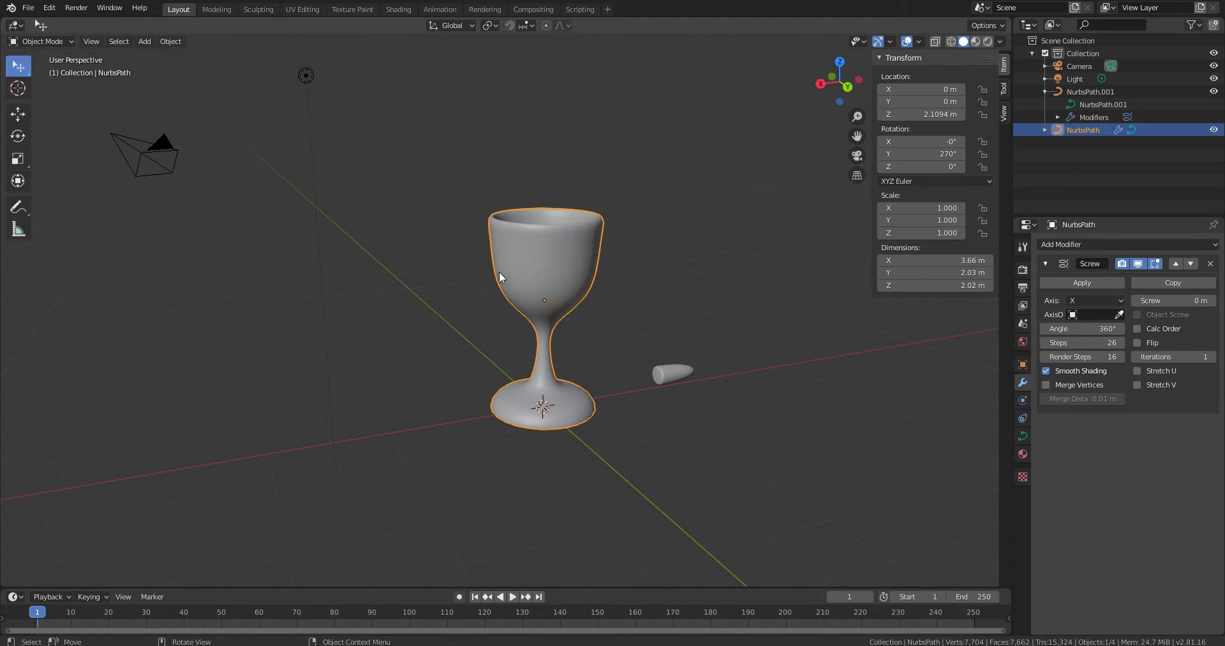
click(171, 41)
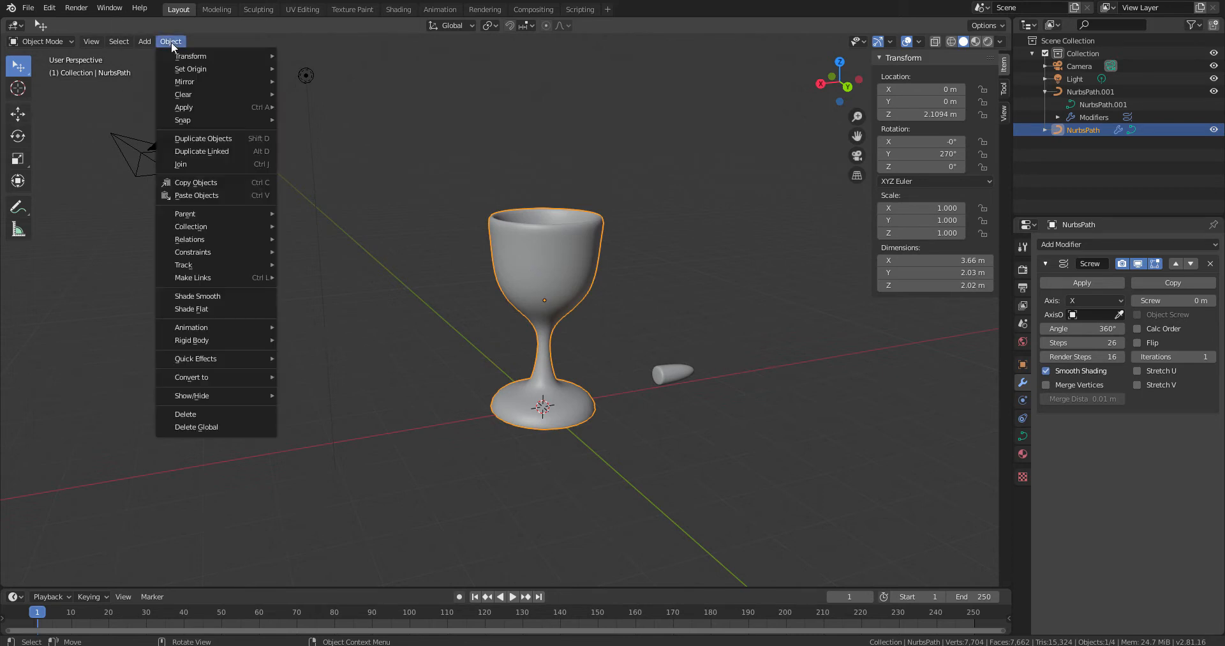
mouse_move(255, 381)
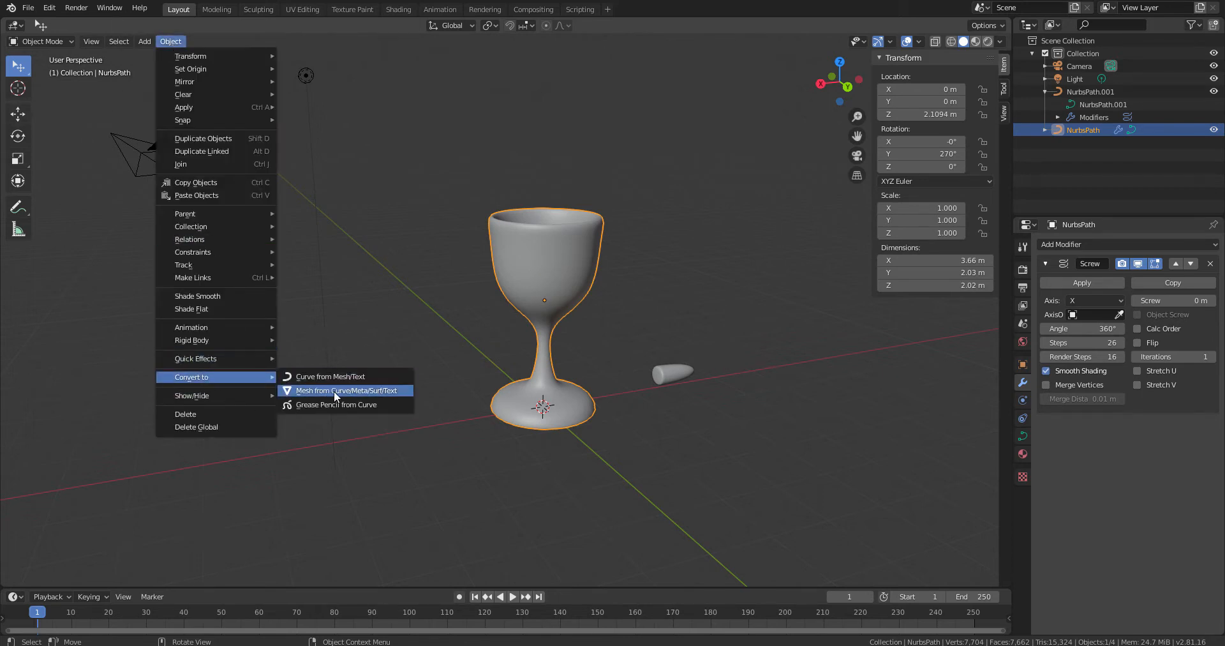
click(374, 389)
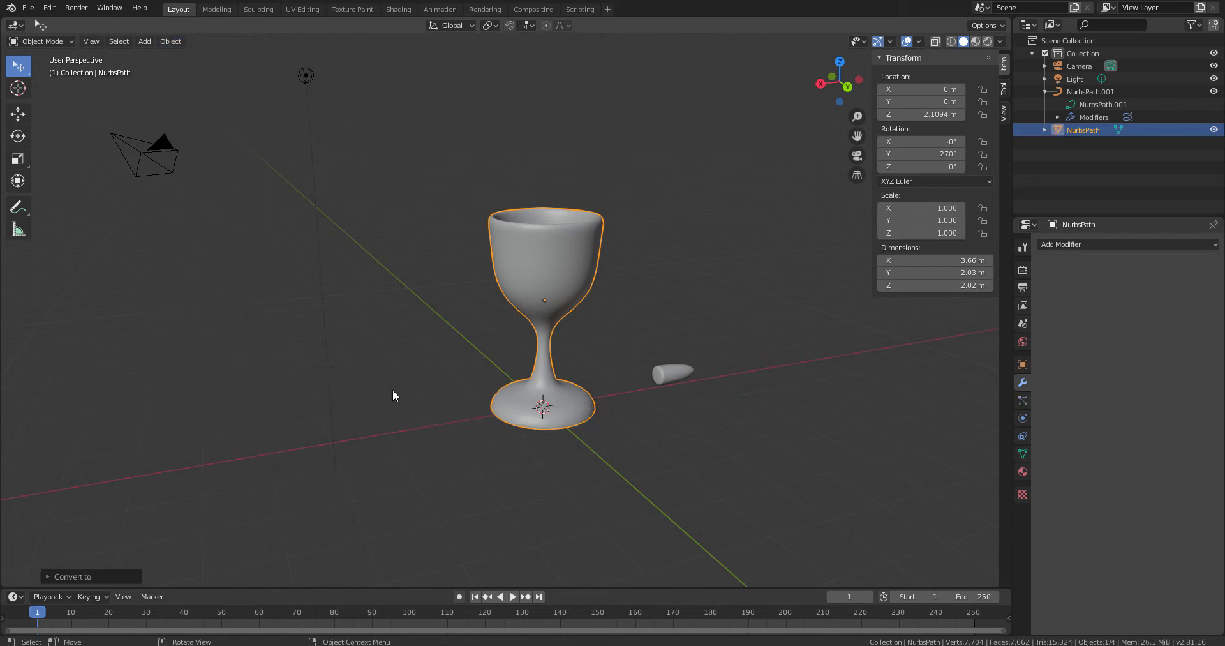
- Convert the bullet curve object to a mesh and deselect it
click(684, 381)
click(169, 41)
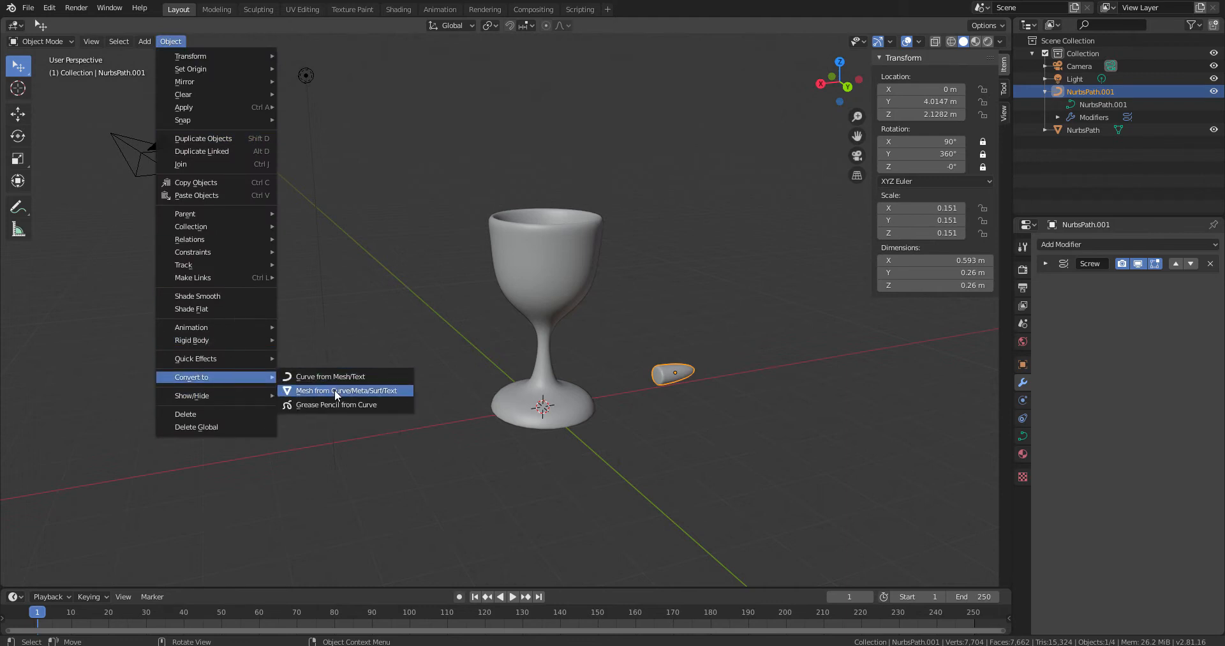
click(338, 390)
click(651, 295)
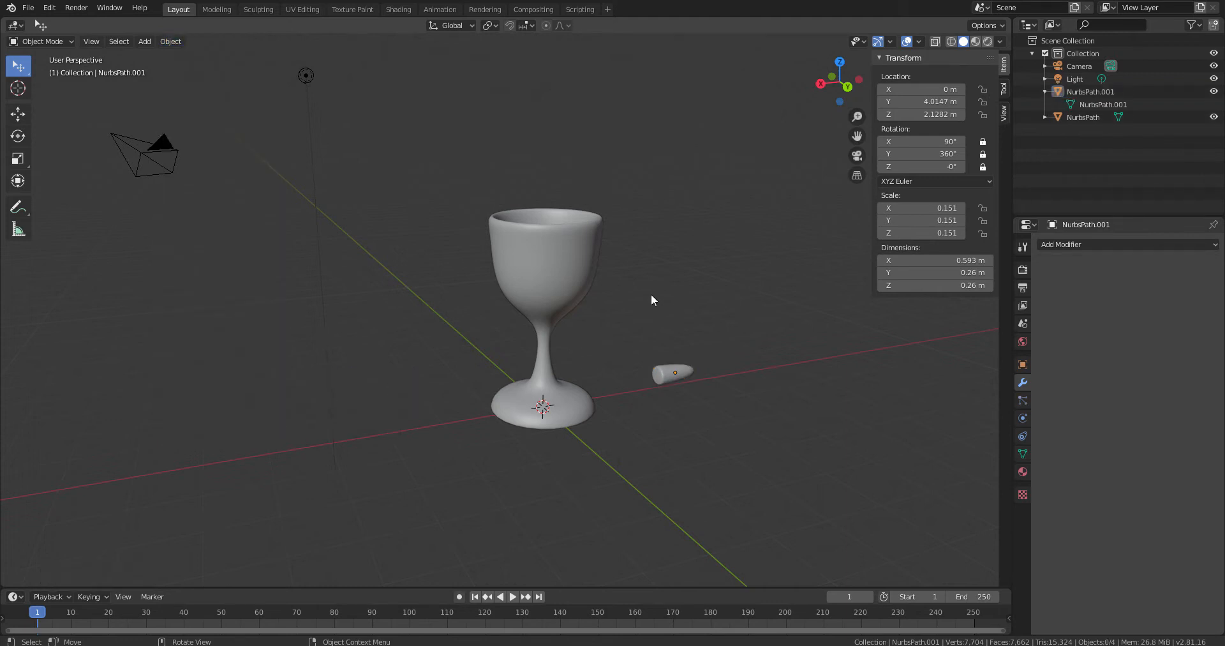
- Move the bullet along the Y axis to about -0.02 m so it is centred on the goblet
click(676, 362)
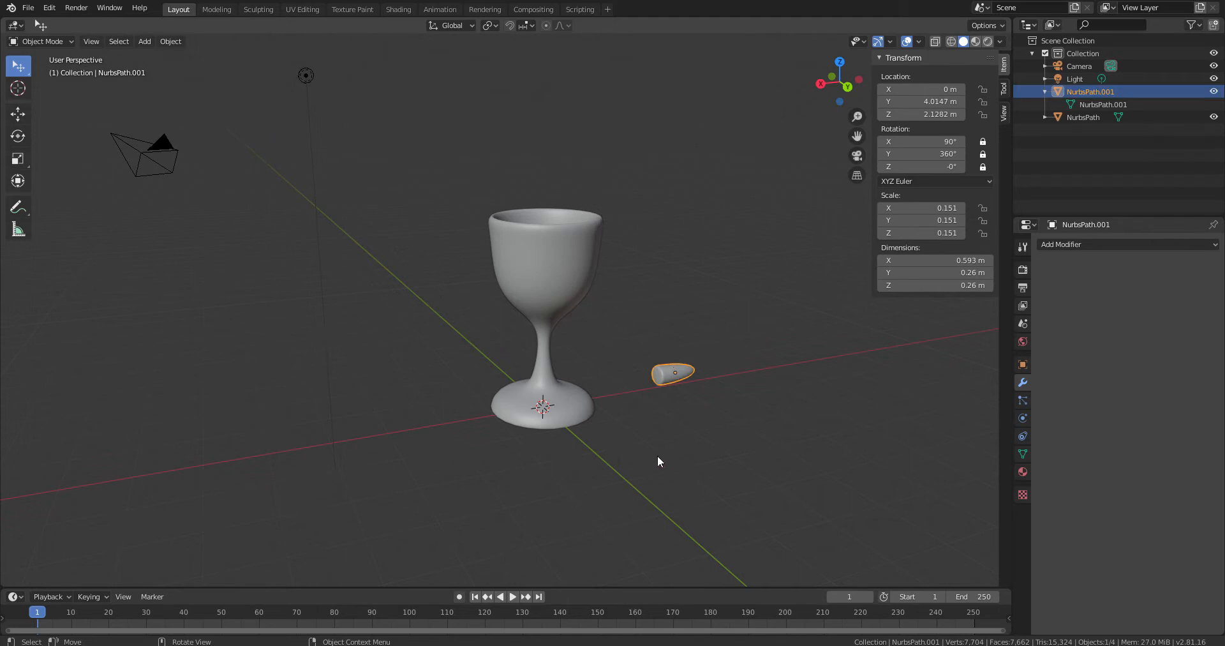
key(g)
key(y)
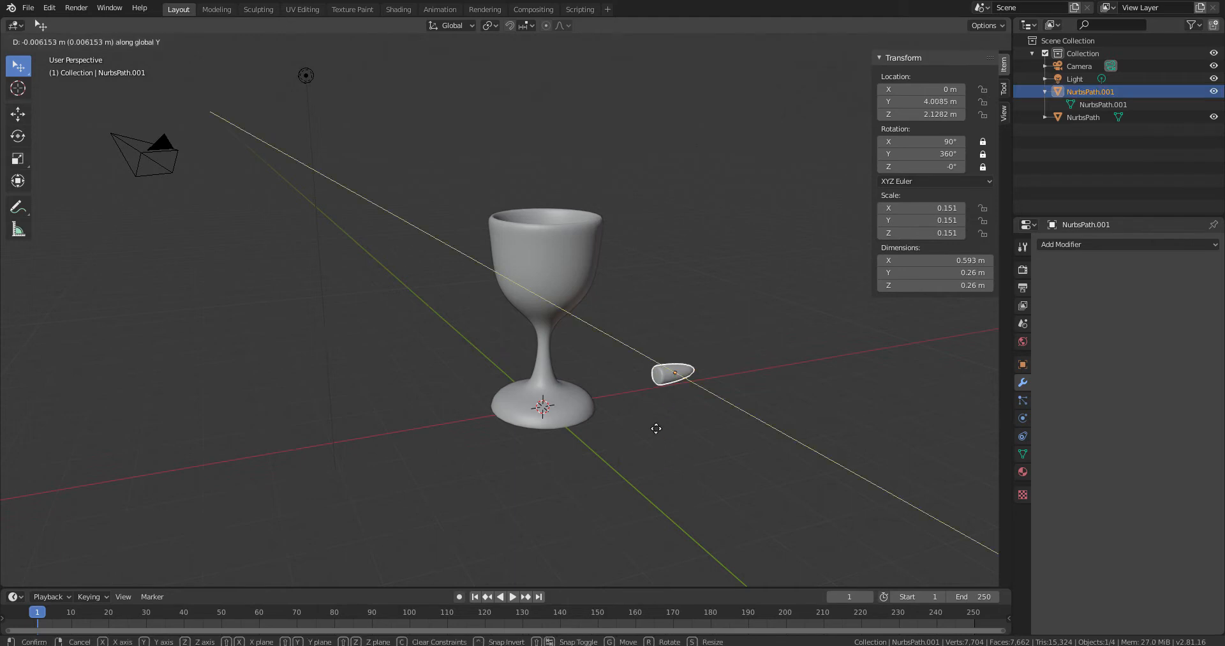
click(528, 338)
middle_drag(528, 338, 647, 440)
key(g)
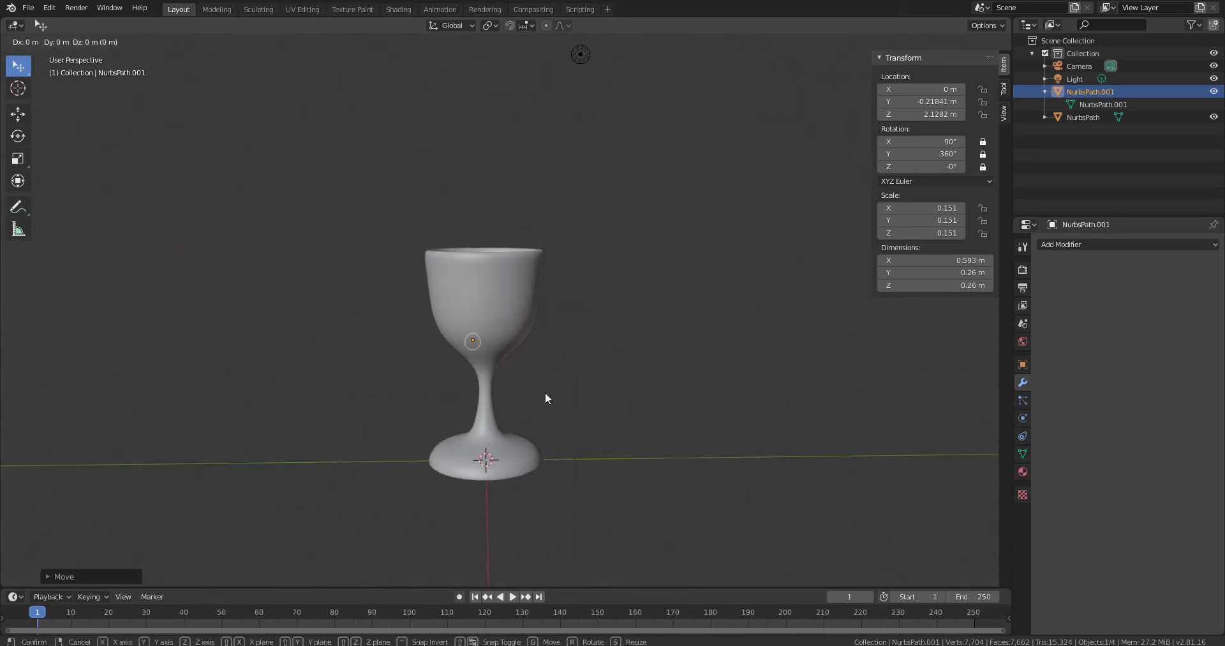
key(y)
click(556, 393)
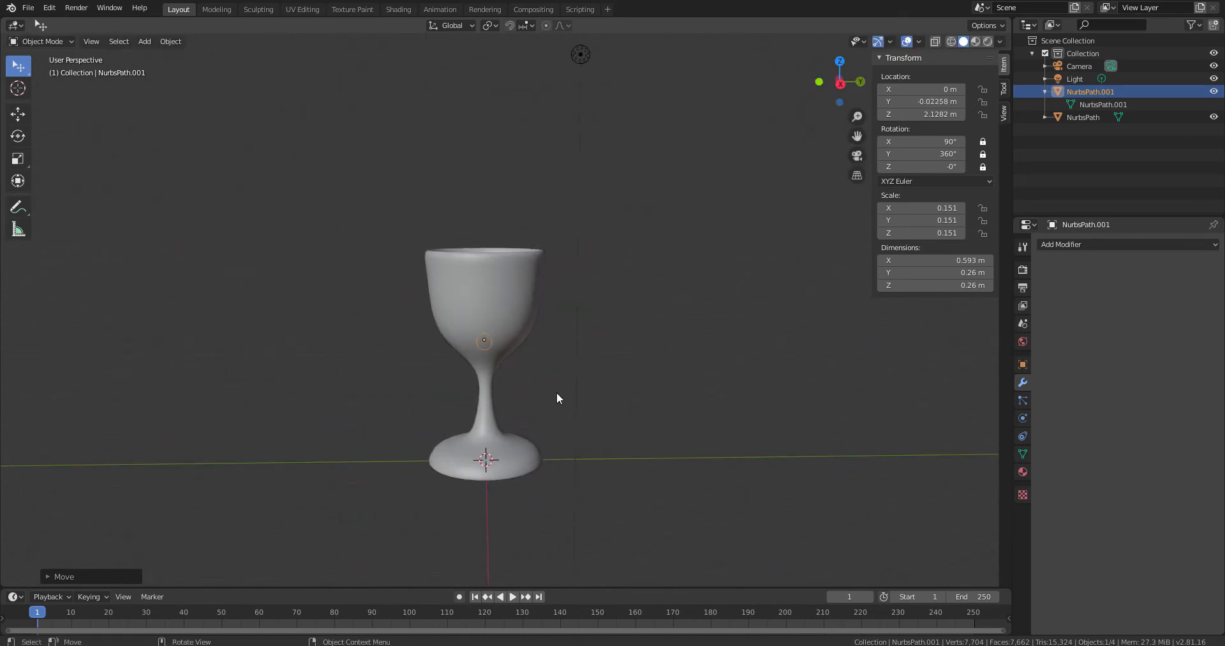
- Raise the bullet to about 3.05 m in Z and move it out of the goblet along X to about 4.24 m
key(g)
key(z)
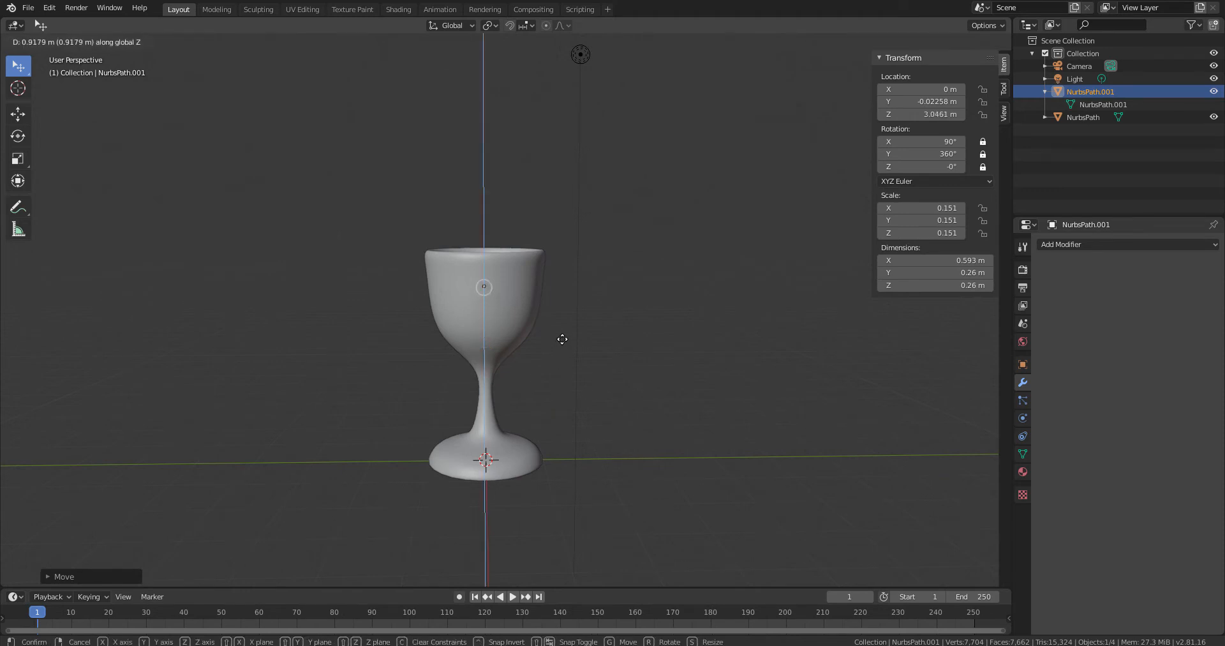
click(562, 339)
middle_drag(596, 365, 635, 363)
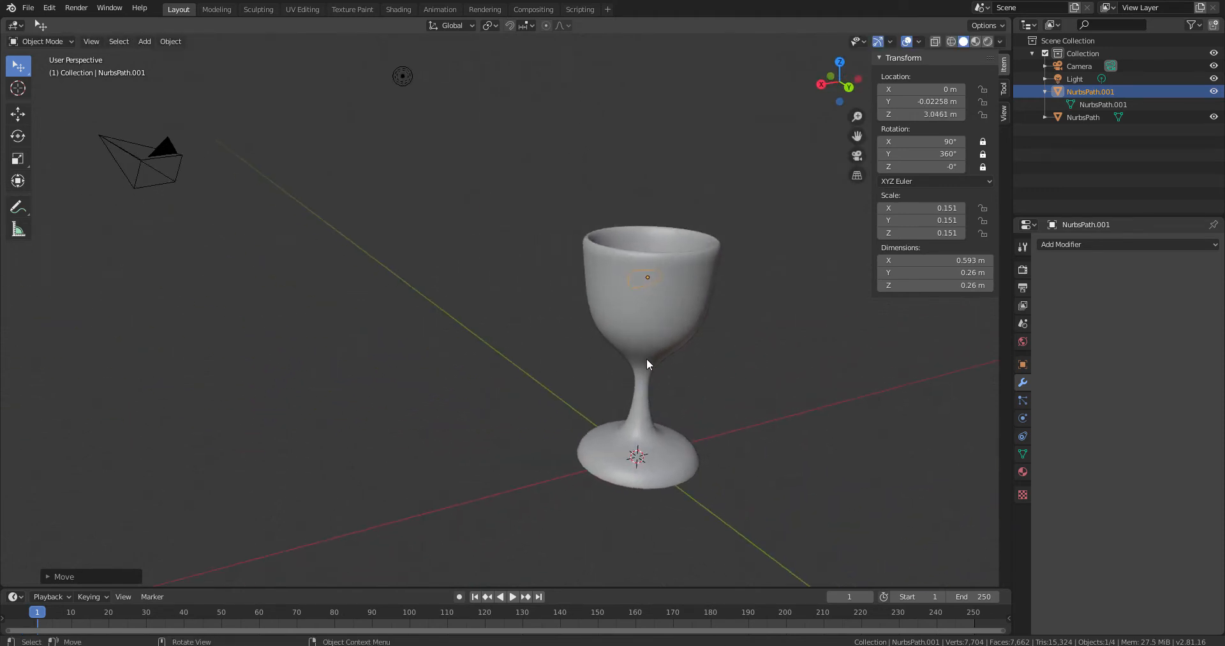
key(g)
key(x)
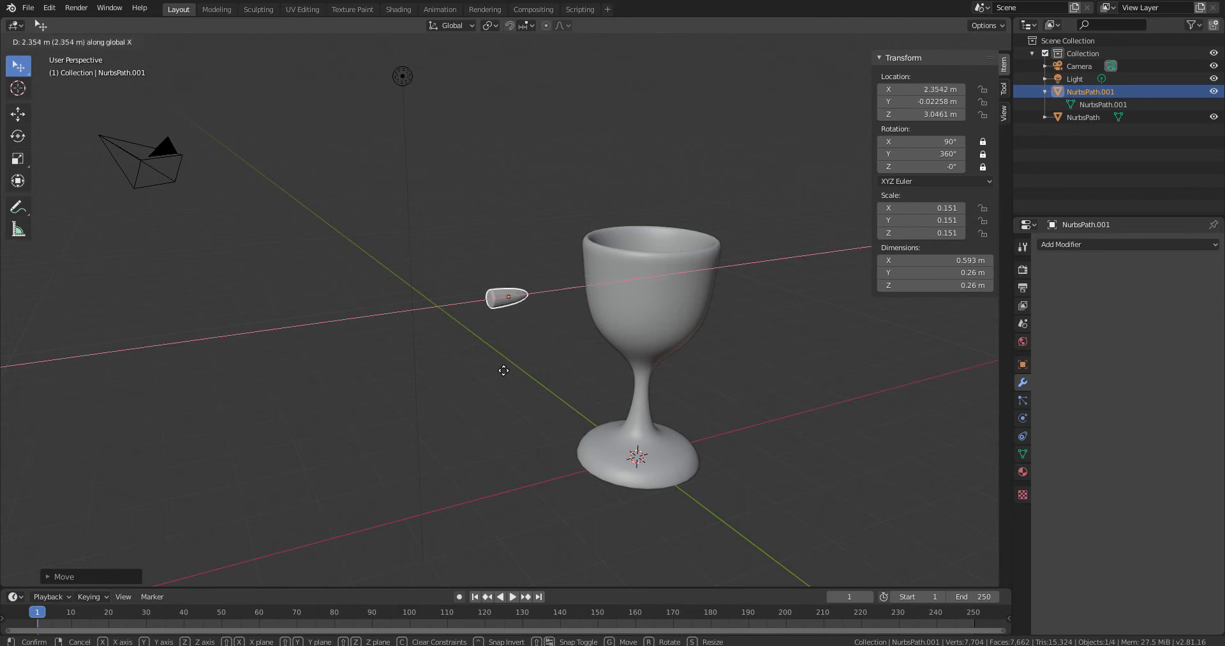
click(377, 396)
middle_drag(380, 396, 508, 392)
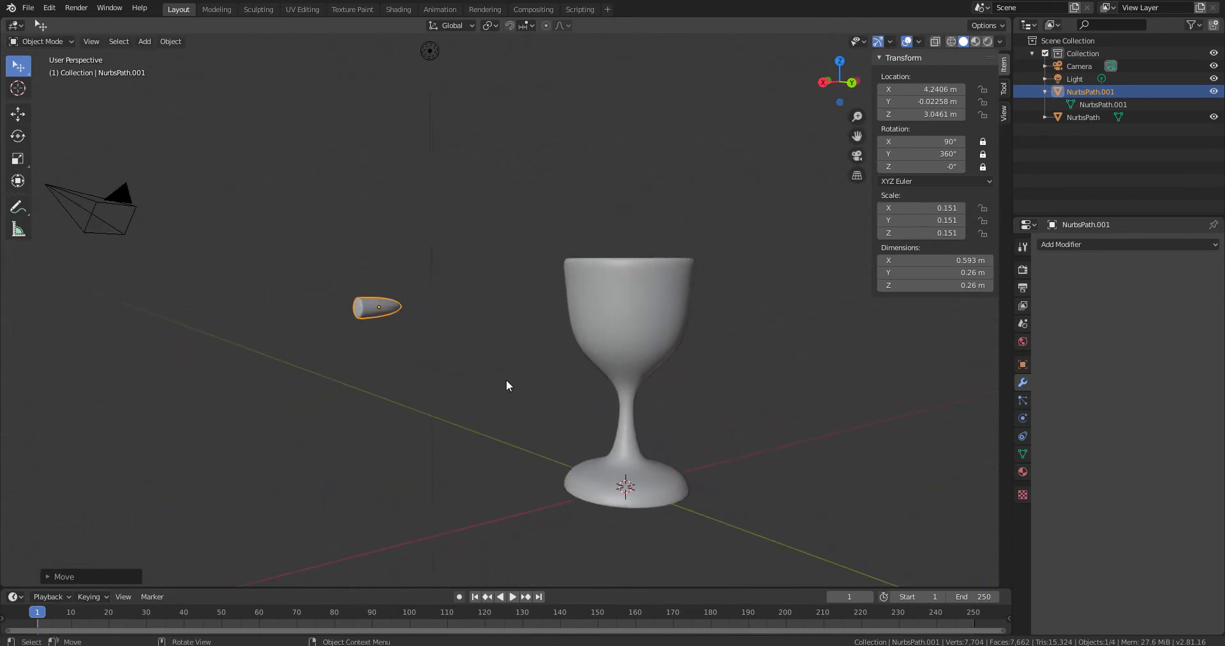
- Lower the bullet along Z to about 2.86 m, level with the goblet's bowl
key(g)
key(z)
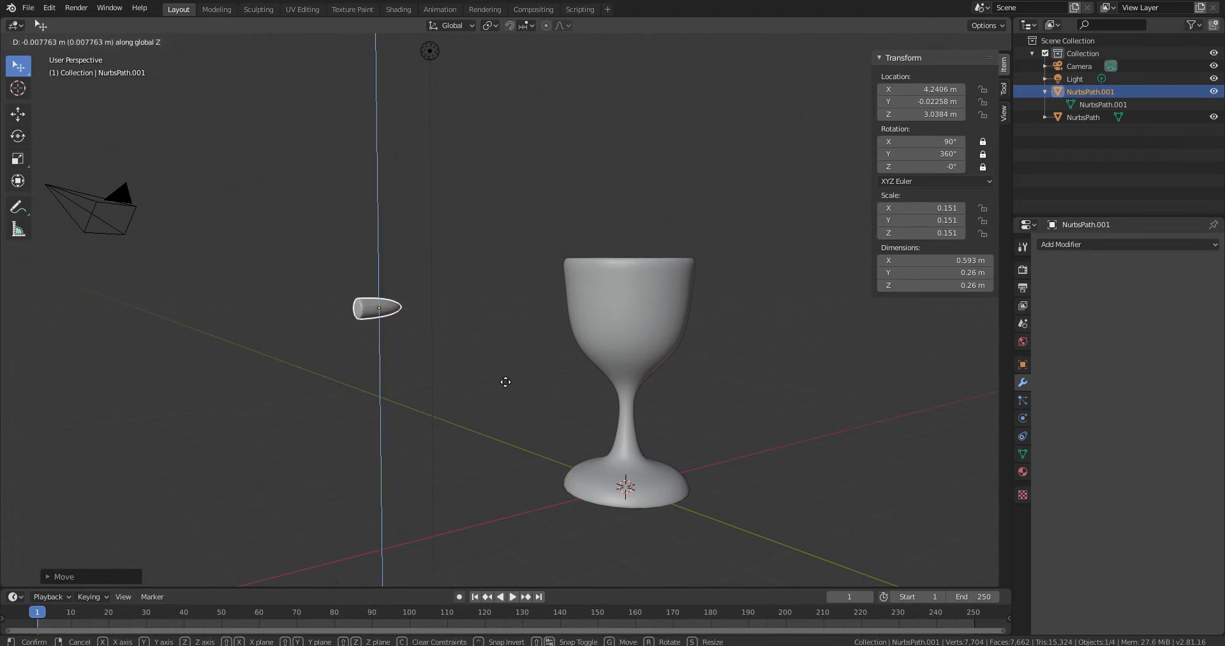
click(504, 394)
middle_drag(503, 394, 641, 427)
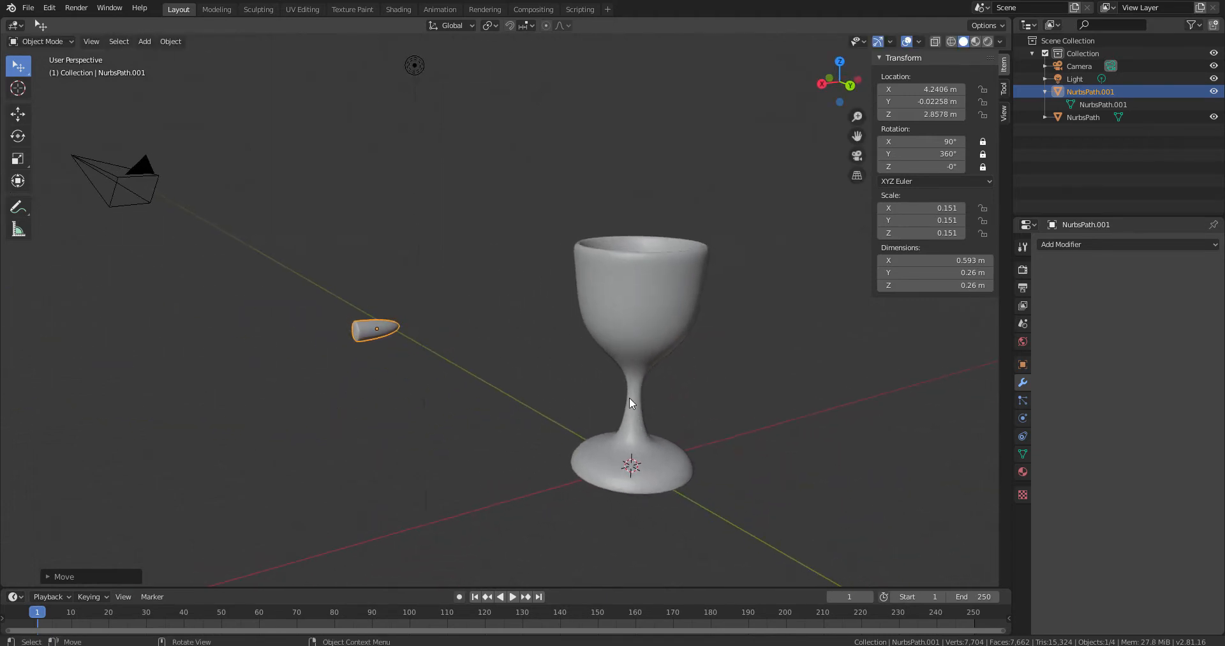
scroll(622, 397, up, 2)
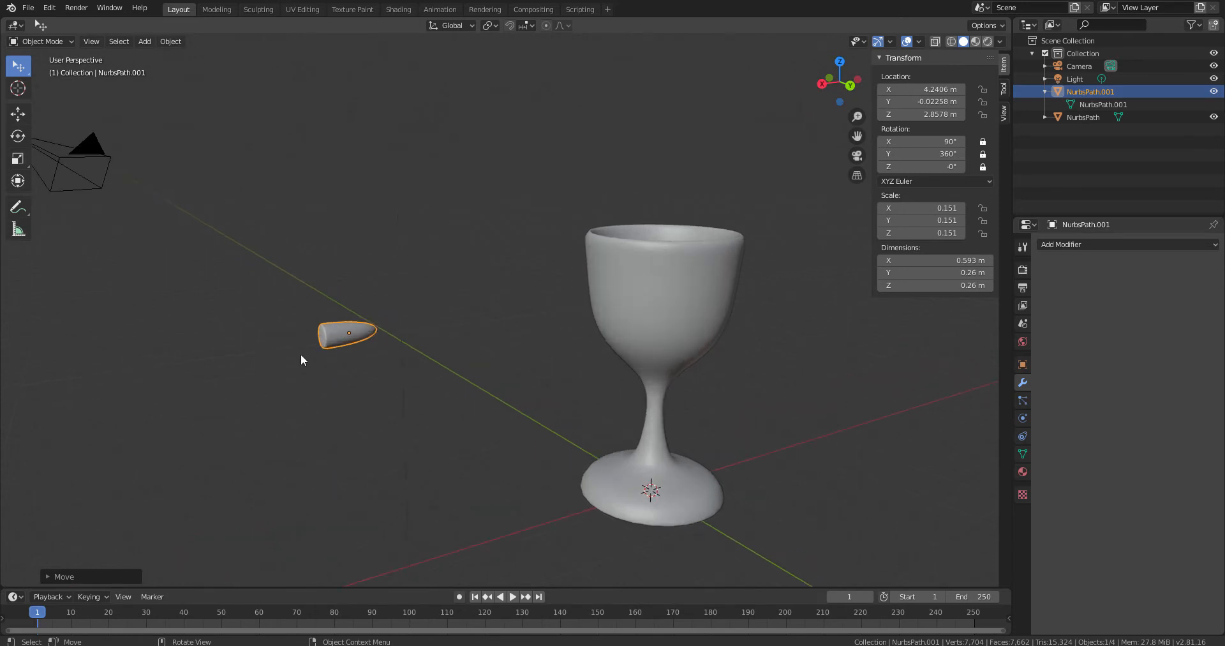
middle_drag(621, 401, 275, 394)
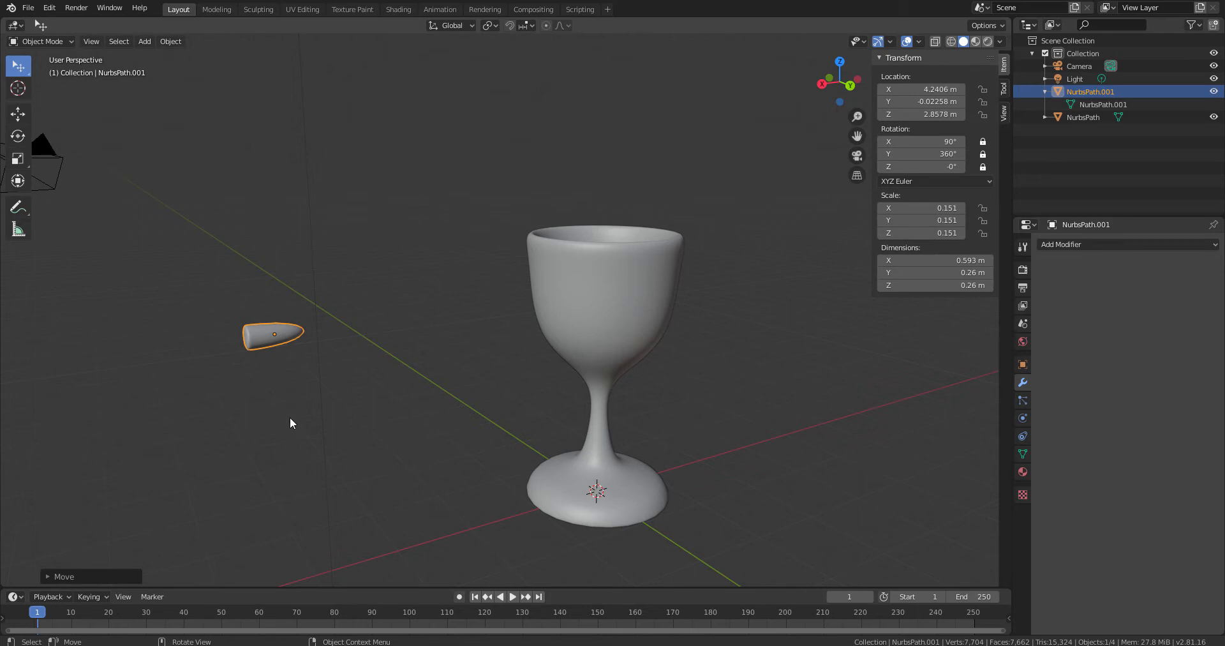
- Insert a Location keyframe for the bullet at frame 1
key(i)
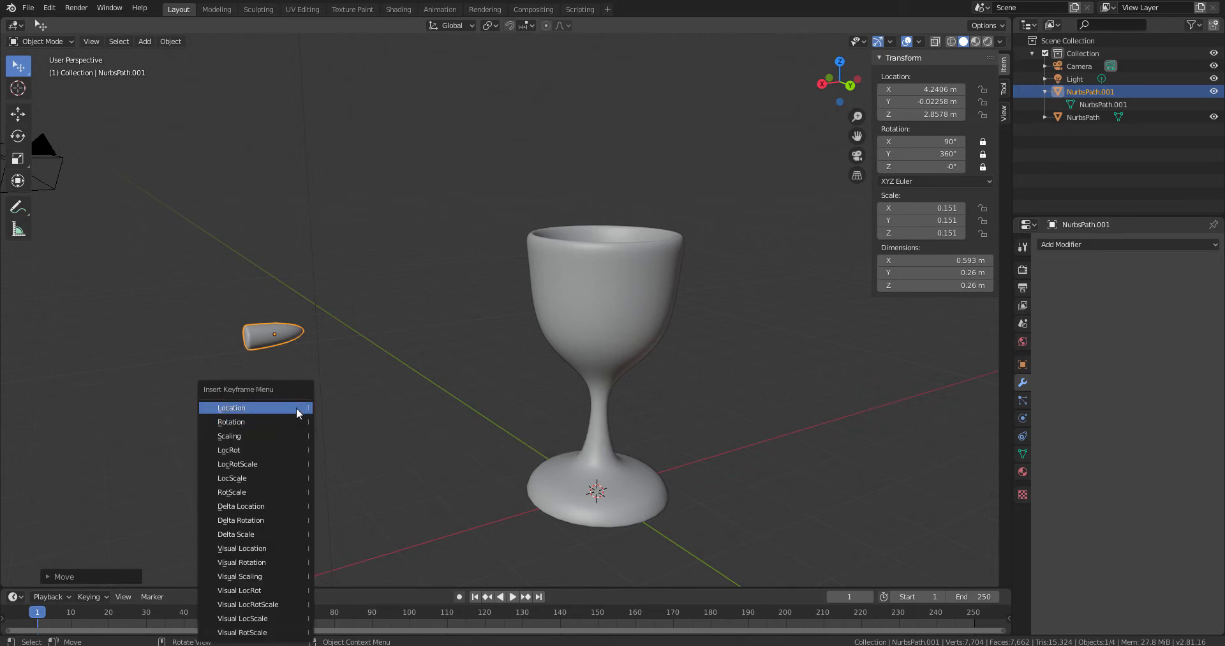
click(296, 407)
mouse_move(559, 401)
middle_down()
mouse_move(536, 402)
mouse_move(557, 400)
middle_up()
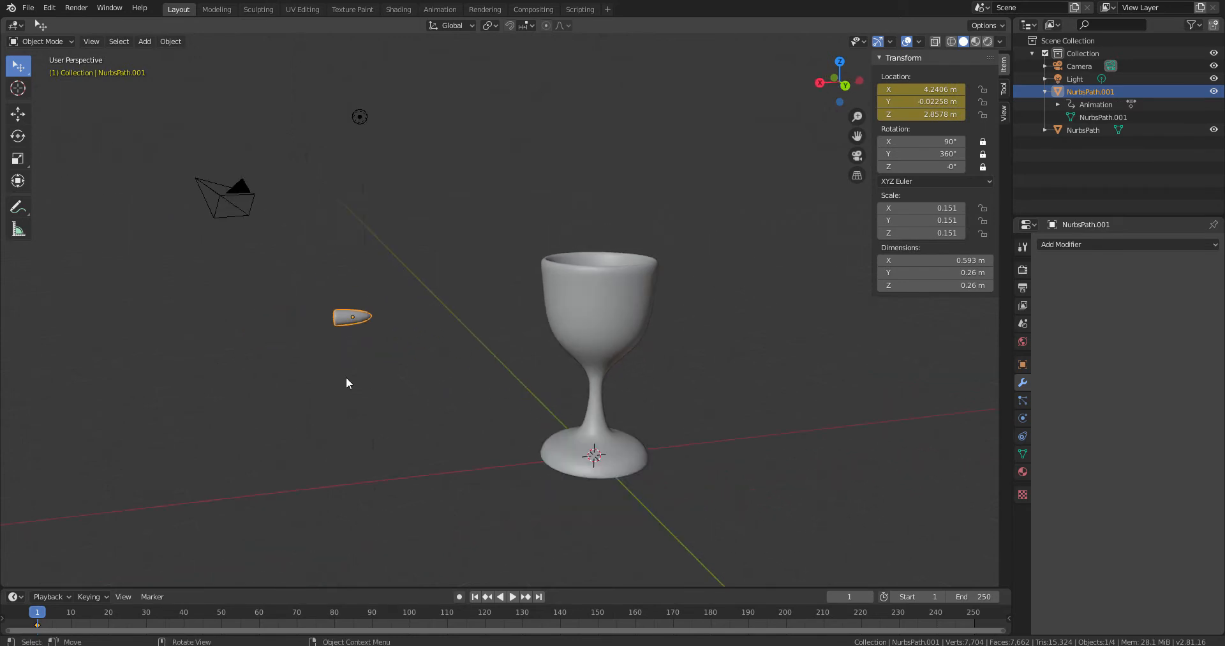
key(g)
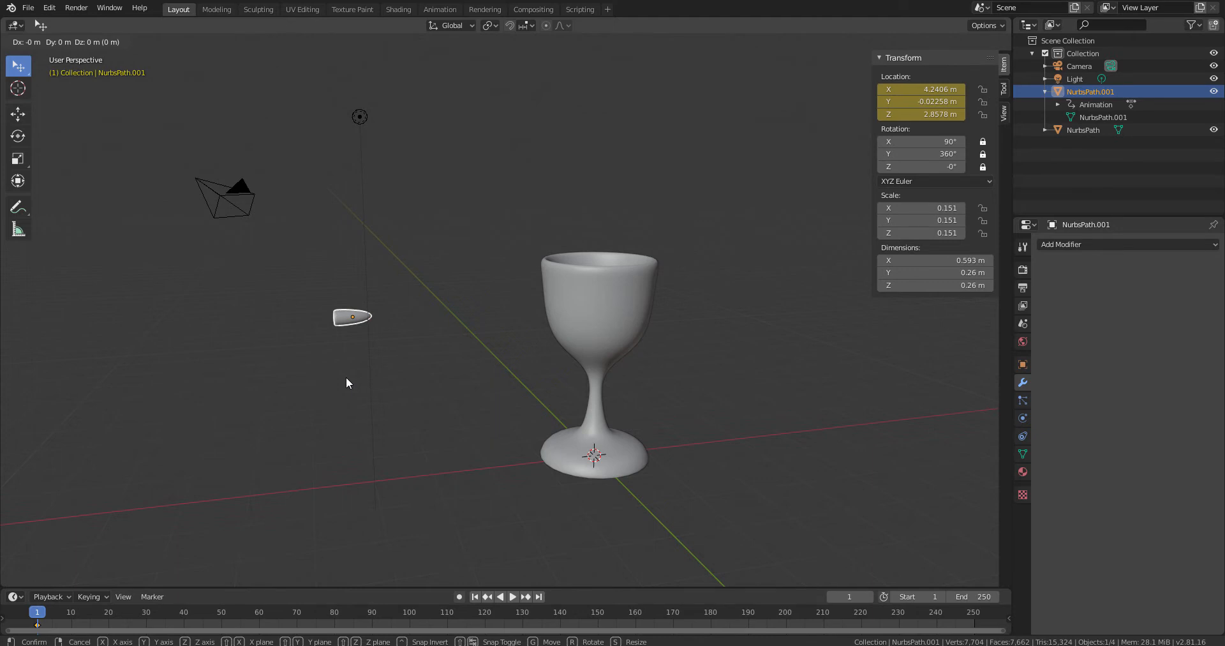
key(x)
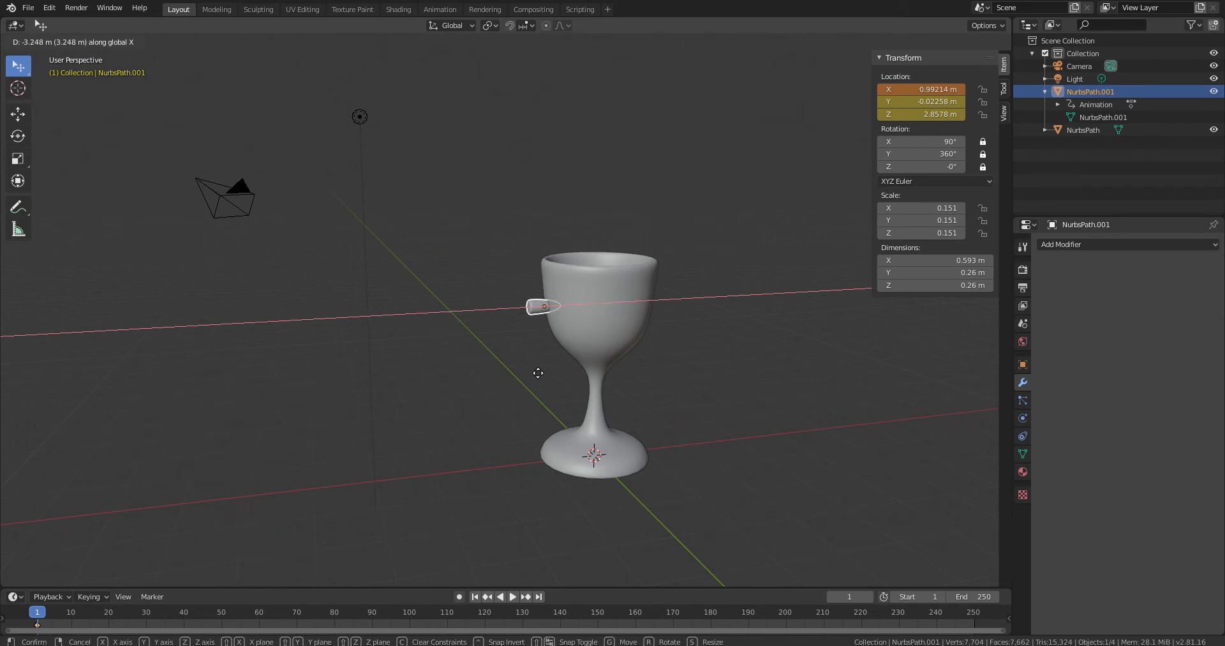
click(538, 372)
key(space)
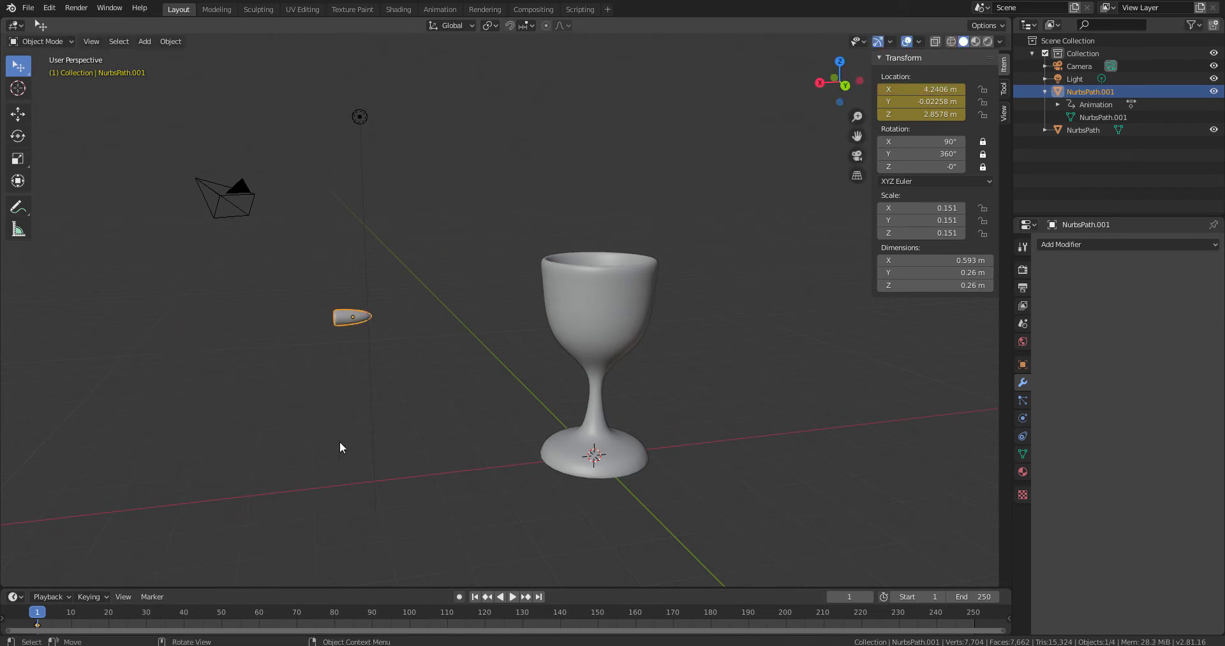
- At frame 10, move the bullet along X to about 0.9 m at the goblet's wall and insert a Location keyframe
drag(84, 612, 71, 614)
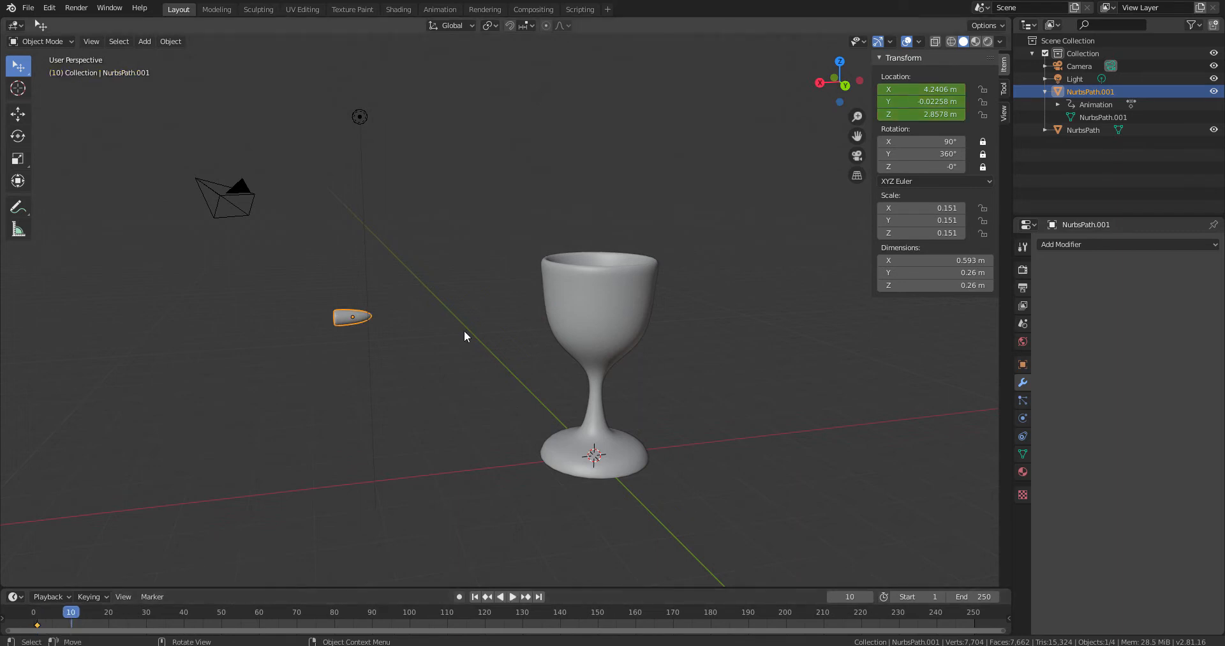
key(g)
key(x)
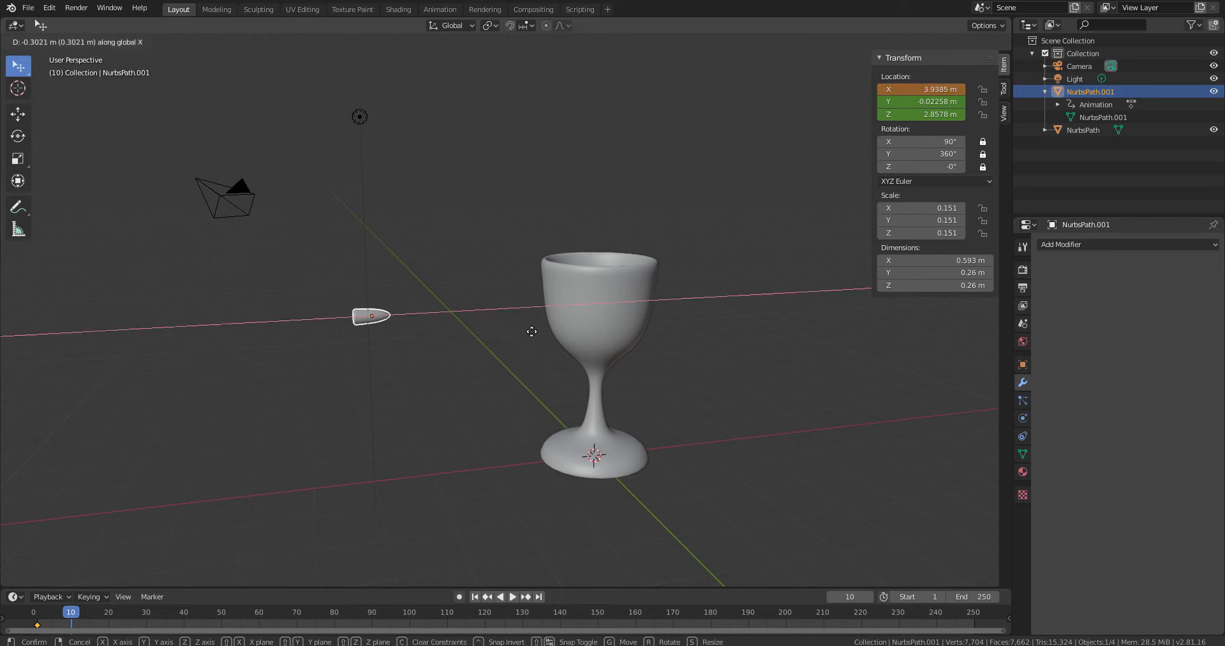
click(661, 327)
key(i)
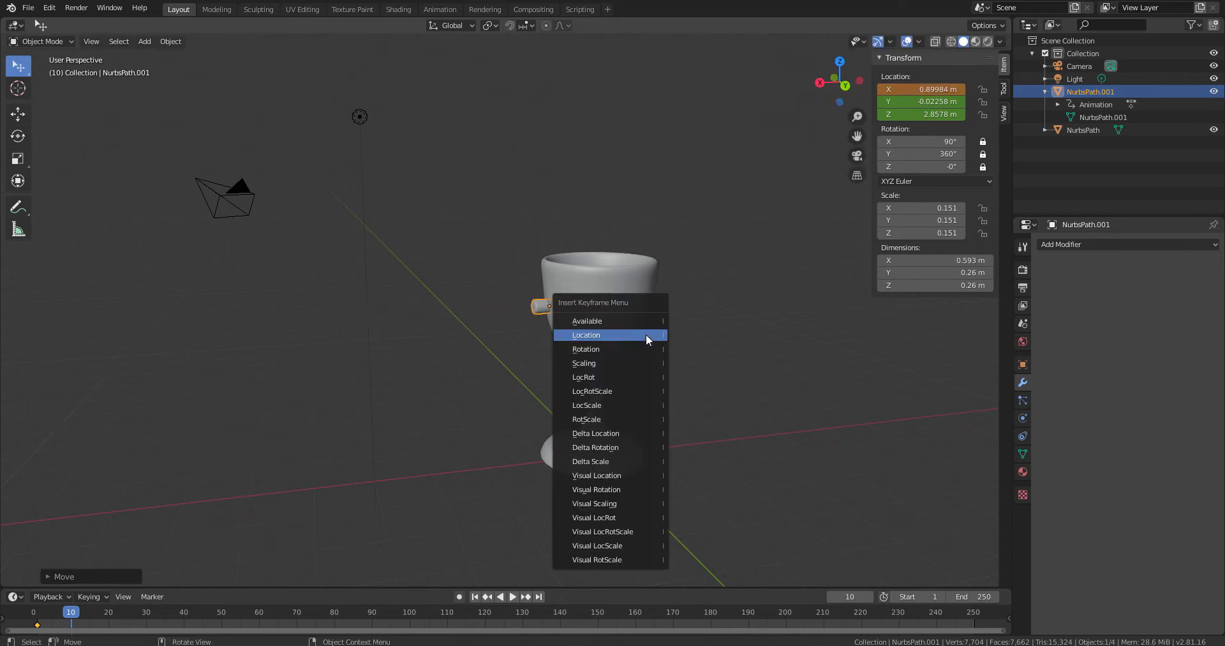
click(646, 335)
- At frame 20, move the bullet along X to about -4.35 m, past the goblet, and insert a Location keyframe
key(space)
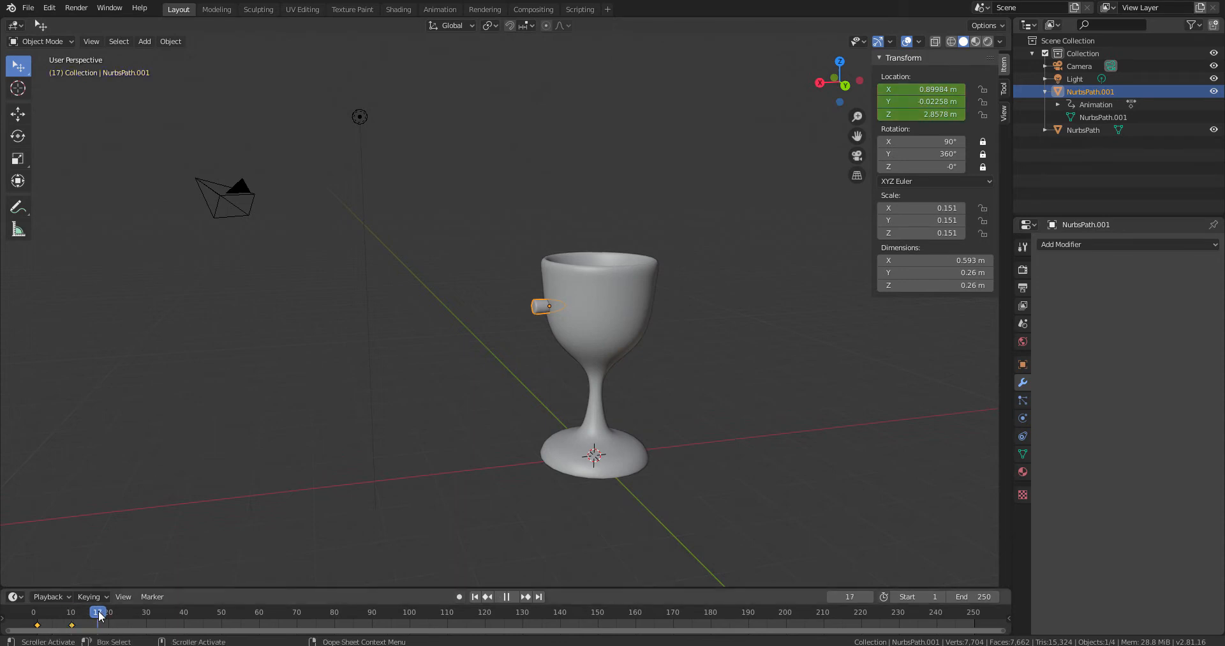
key(space)
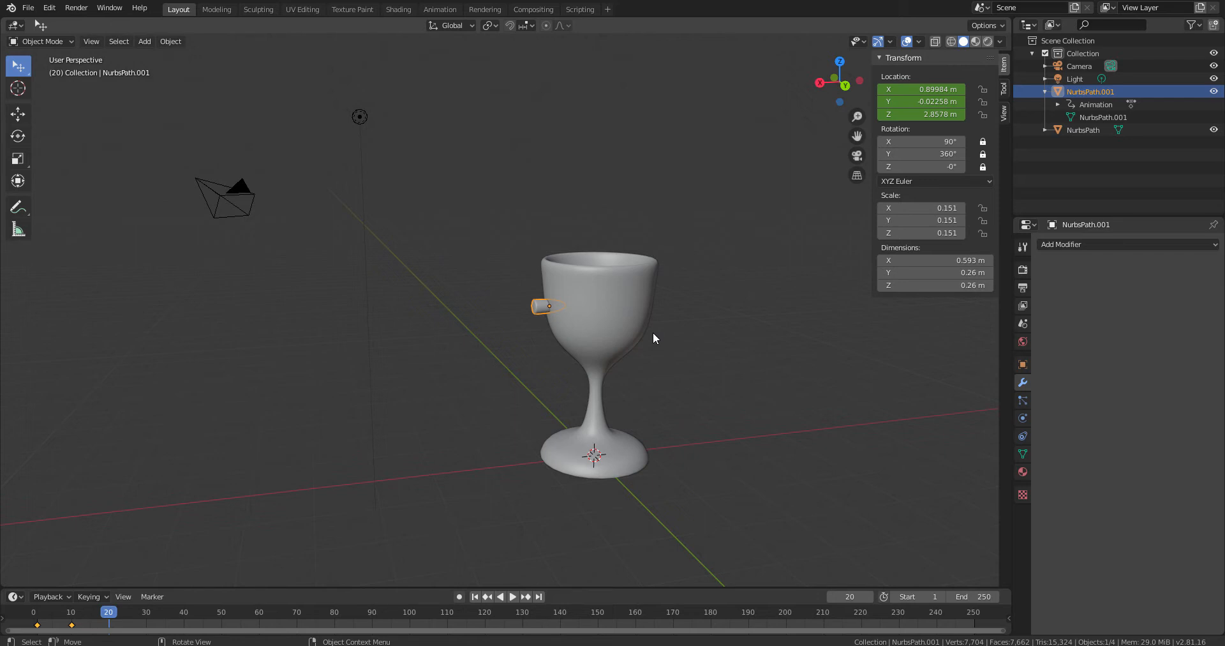
key(g)
key(x)
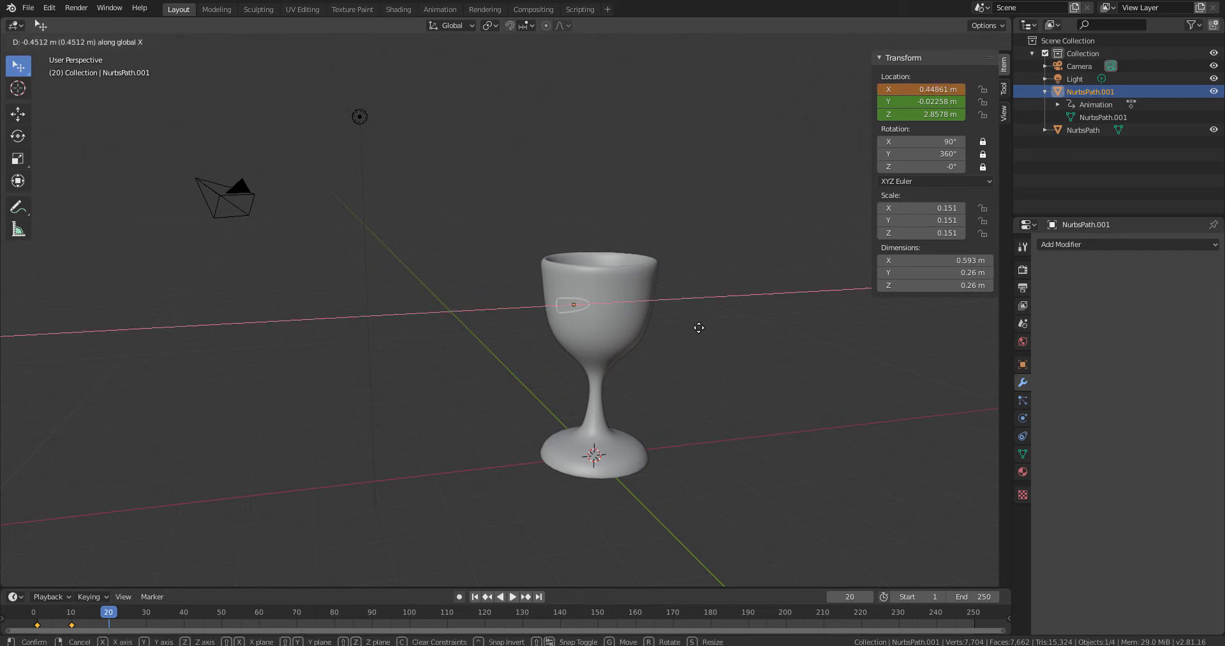
click(912, 332)
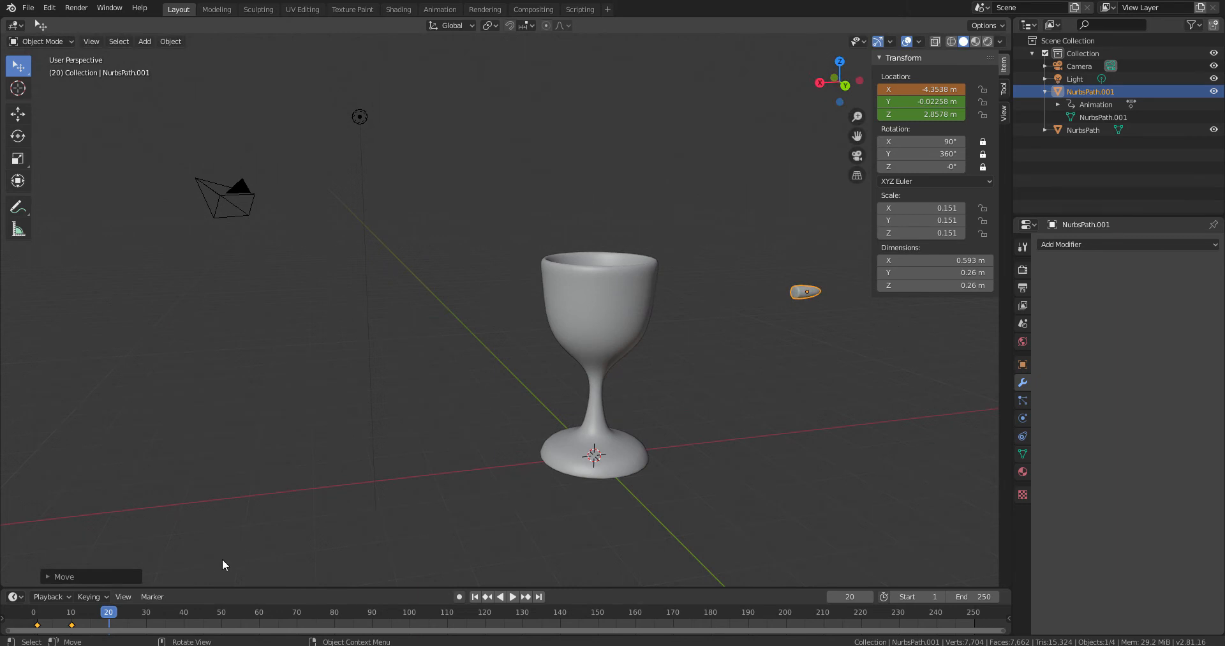
key(i)
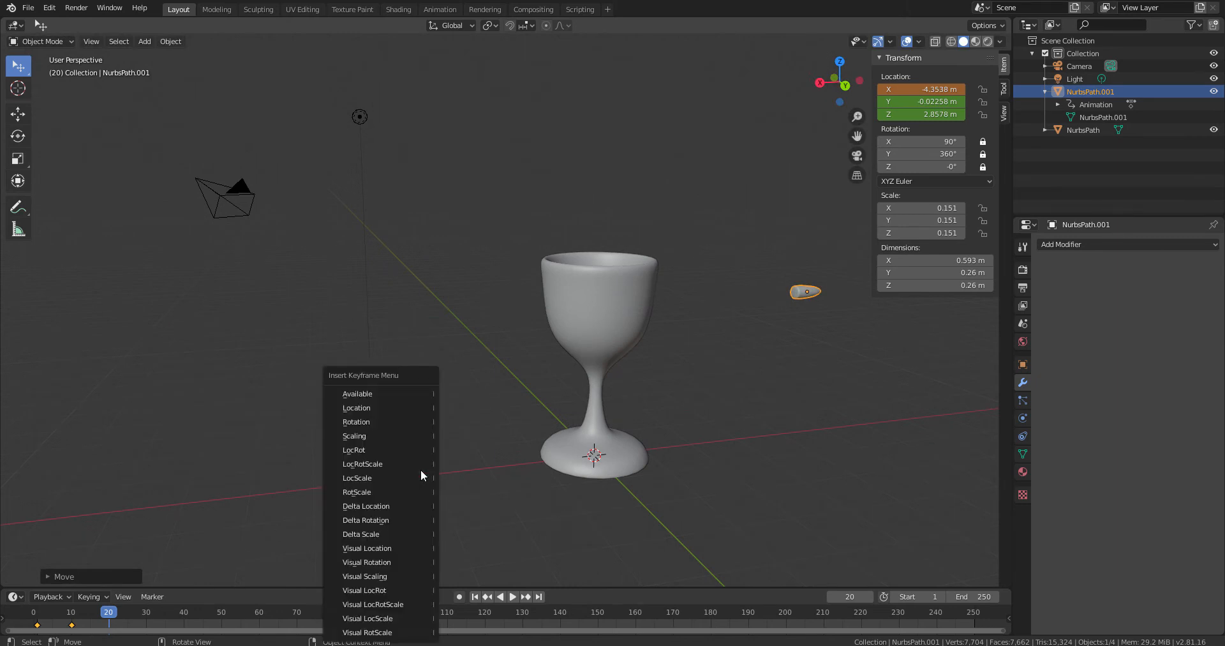
click(394, 405)
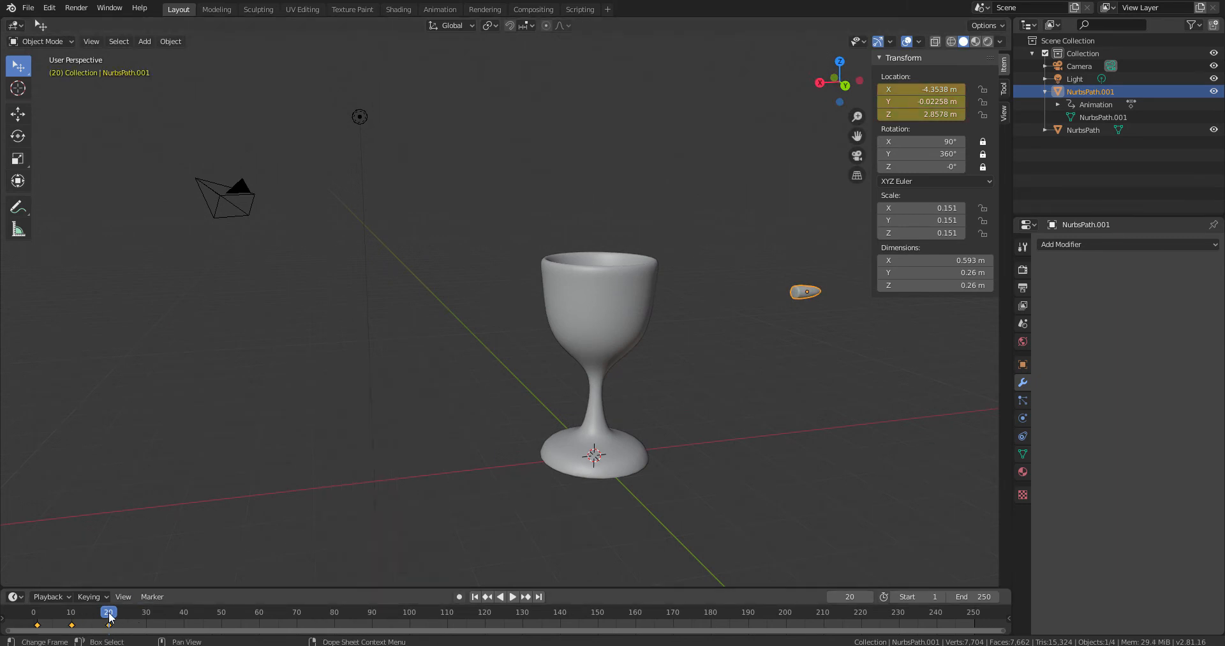
- Play the bullet animation from the beginning to check its flight, and return to frame 1
drag(109, 614, 2, 622)
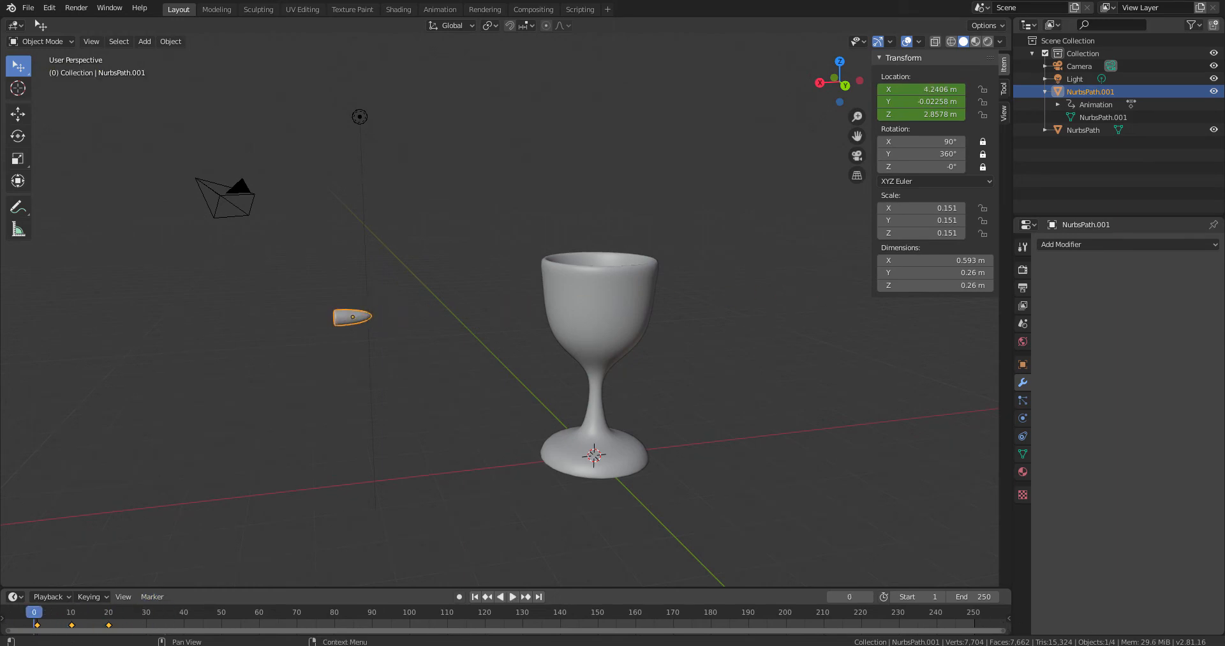
click(512, 597)
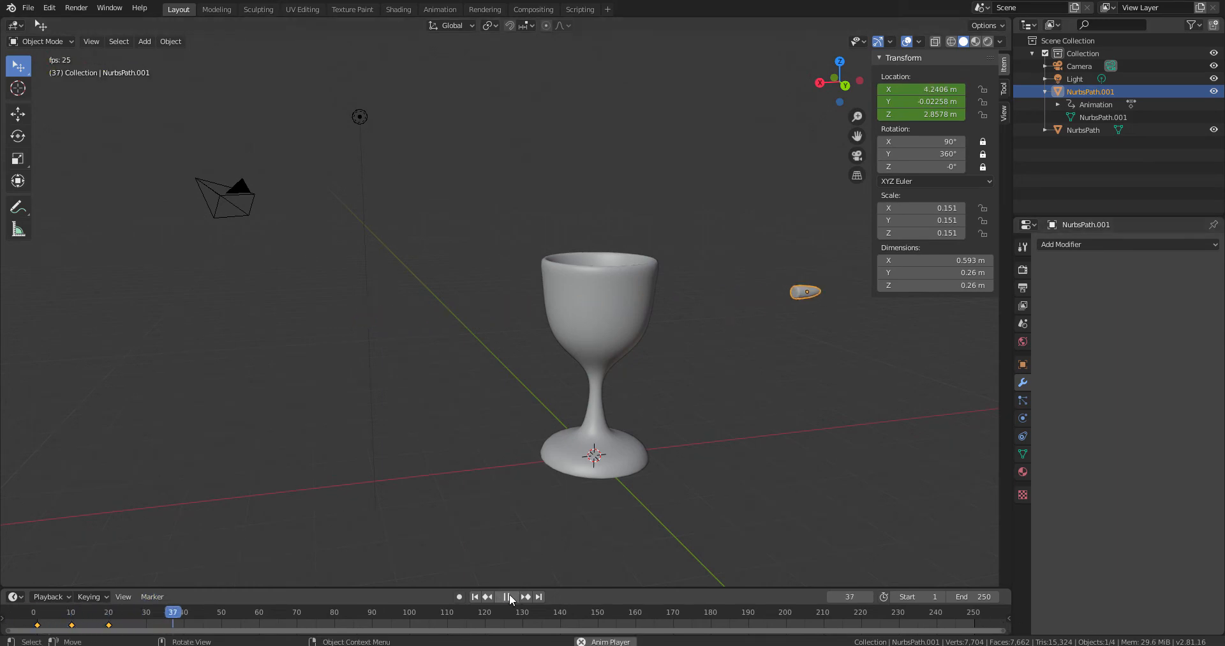
click(508, 596)
click(475, 597)
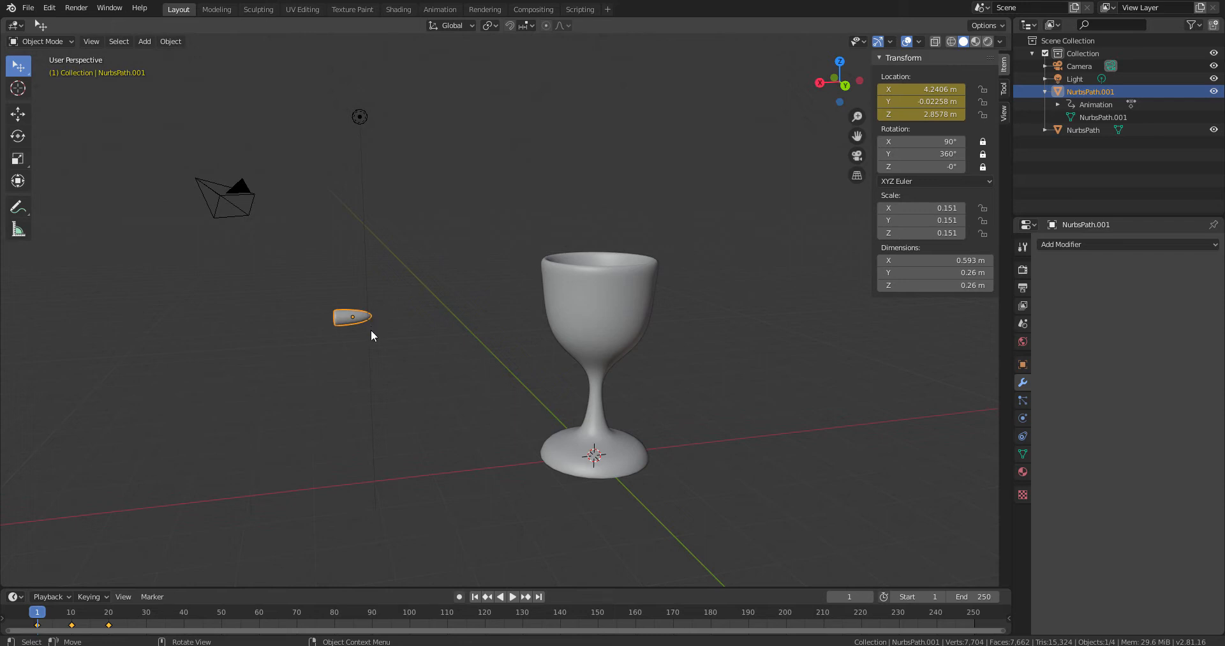
- Select the goblet and locate the Cell Fracture quick effect for it
click(604, 311)
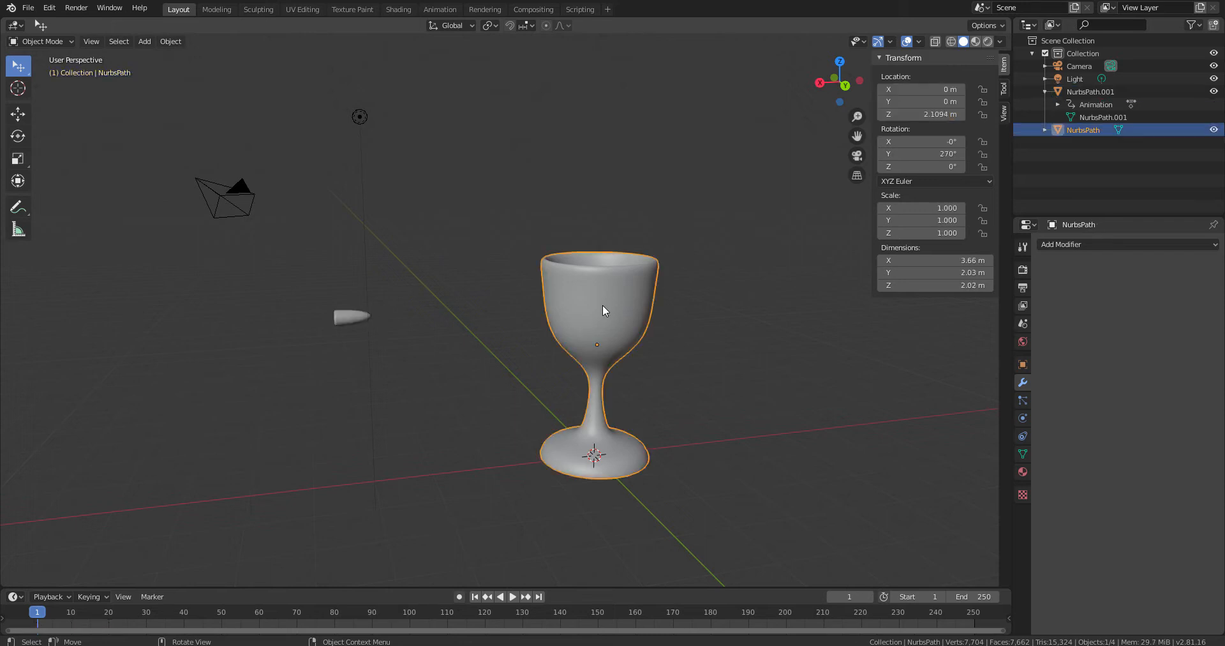
click(170, 41)
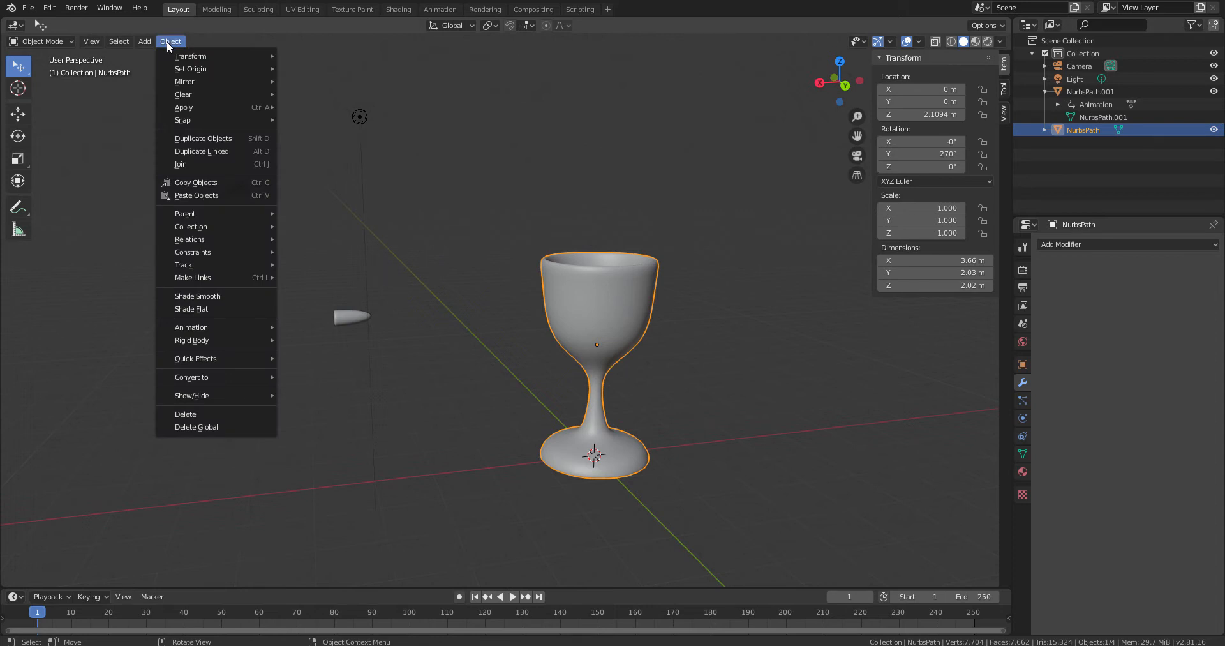
mouse_move(230, 361)
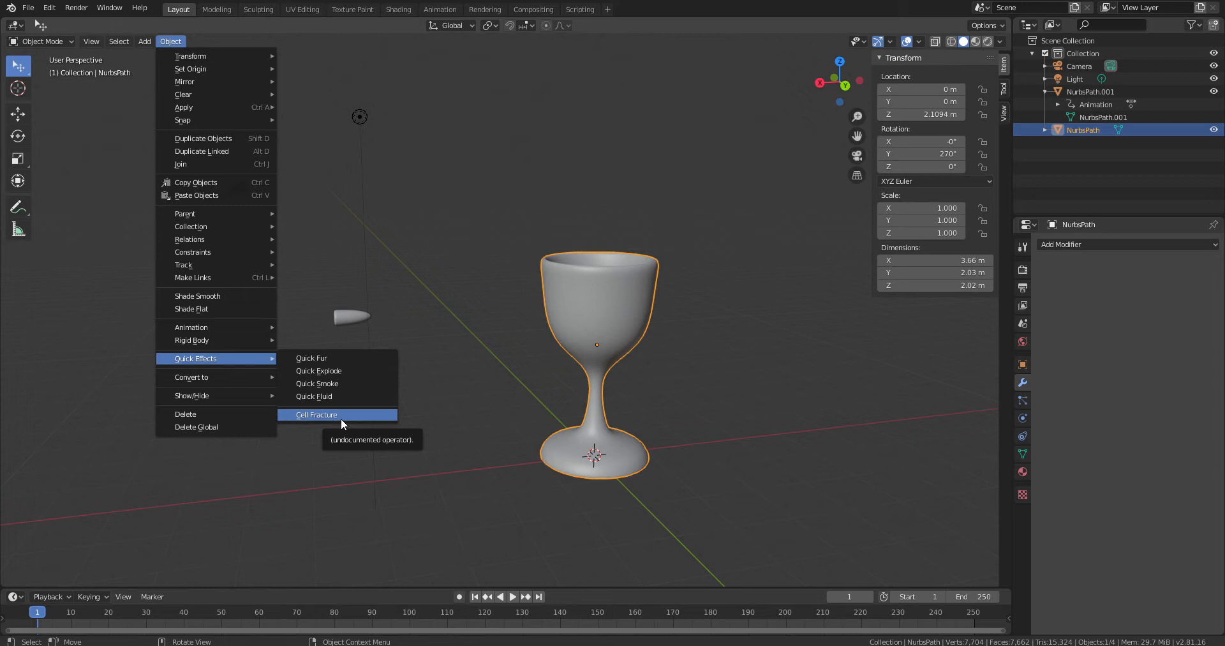
- Search the add-on preferences for "cell", check the details of the Cell Fracture add-on, and close the preferences
click(49, 7)
click(101, 190)
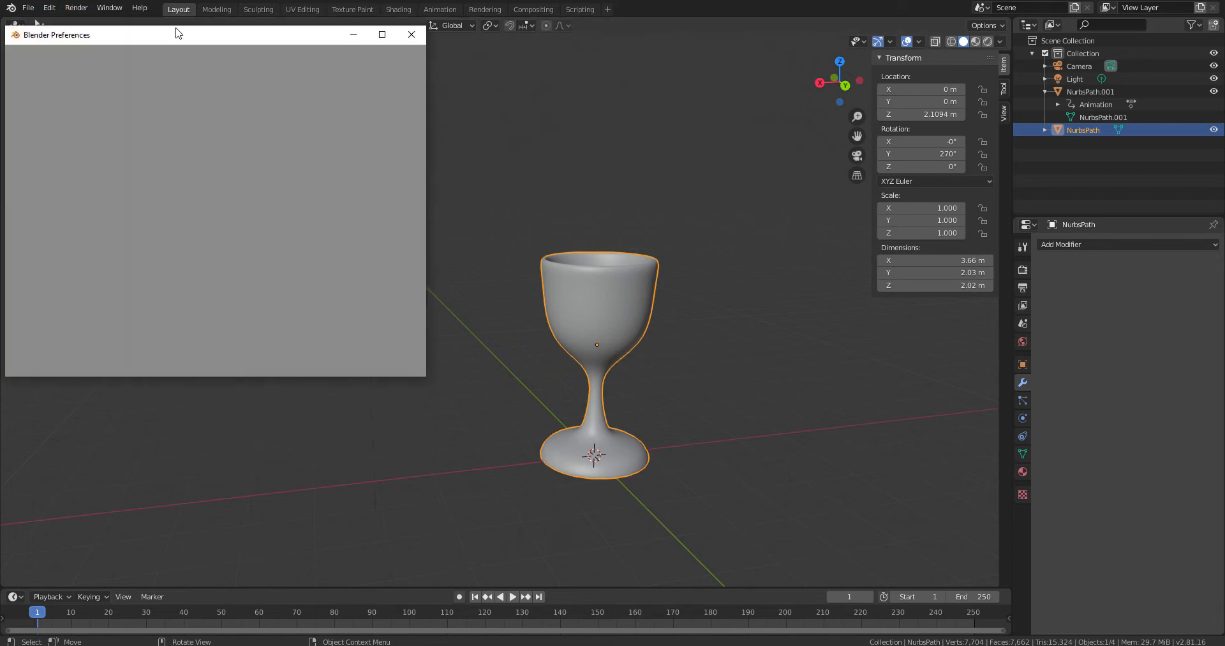
drag(171, 36, 343, 56)
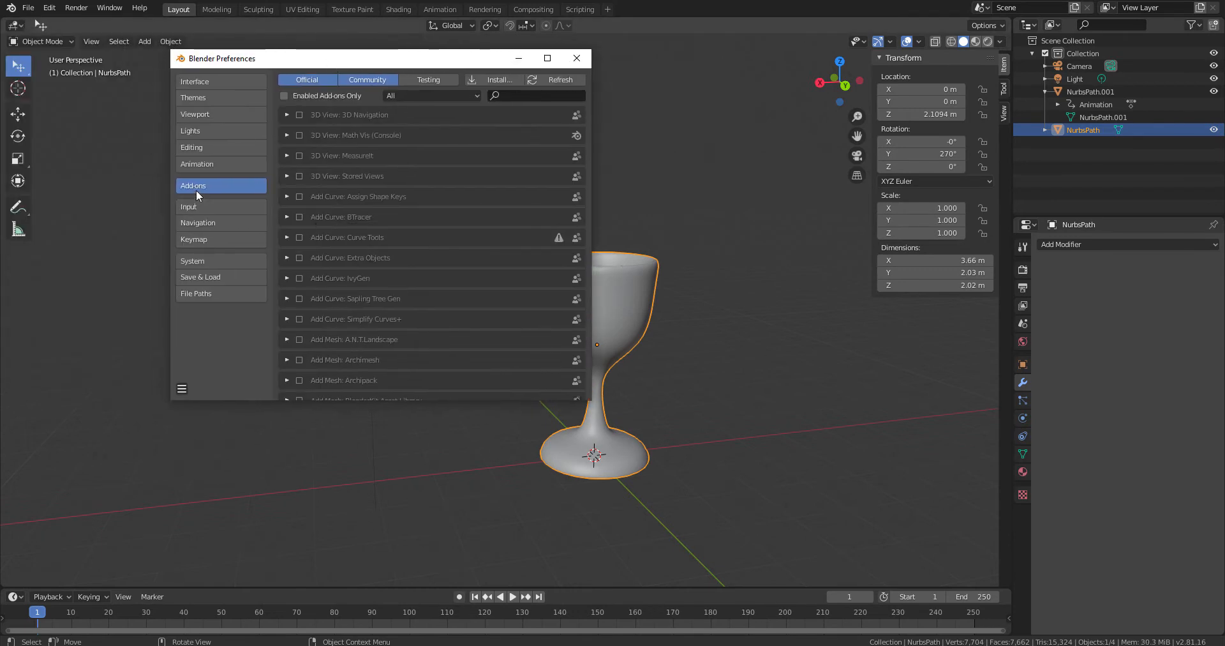
click(510, 97)
text(cell)
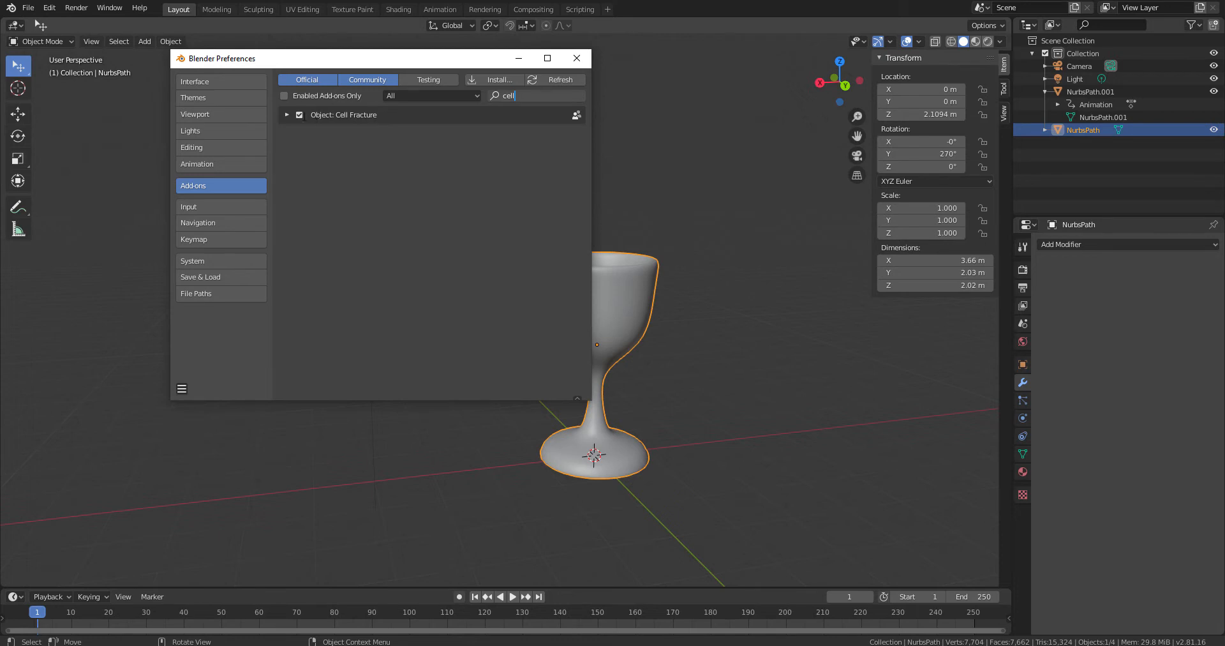
click(286, 116)
click(286, 115)
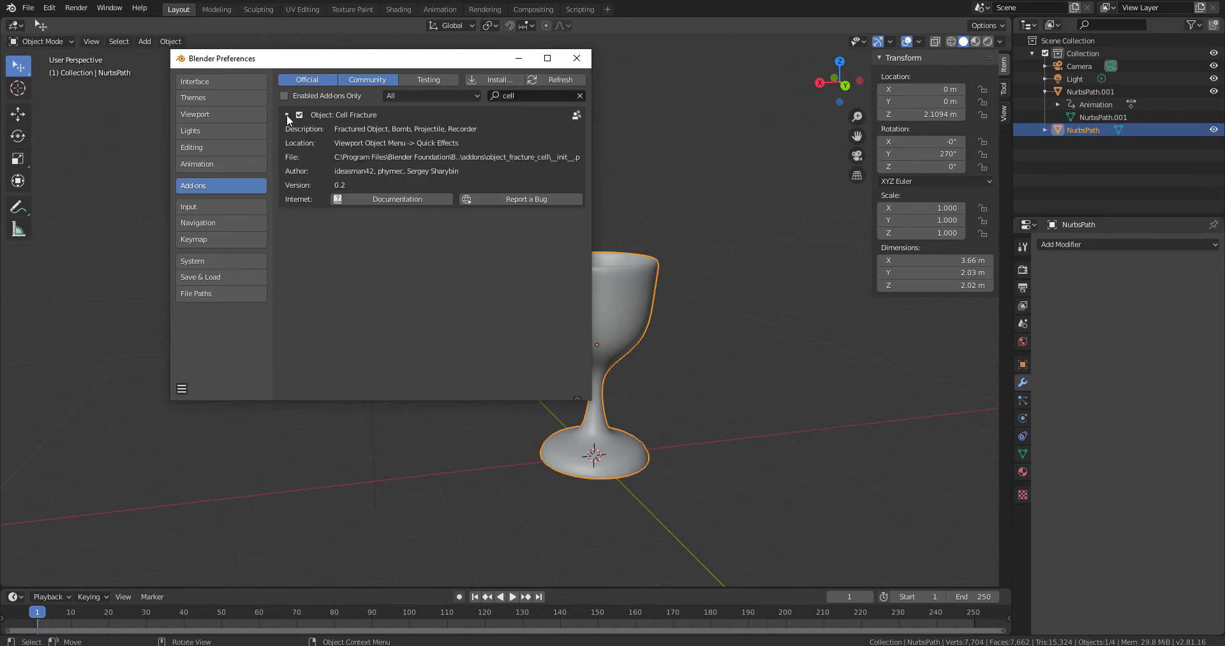
click(286, 113)
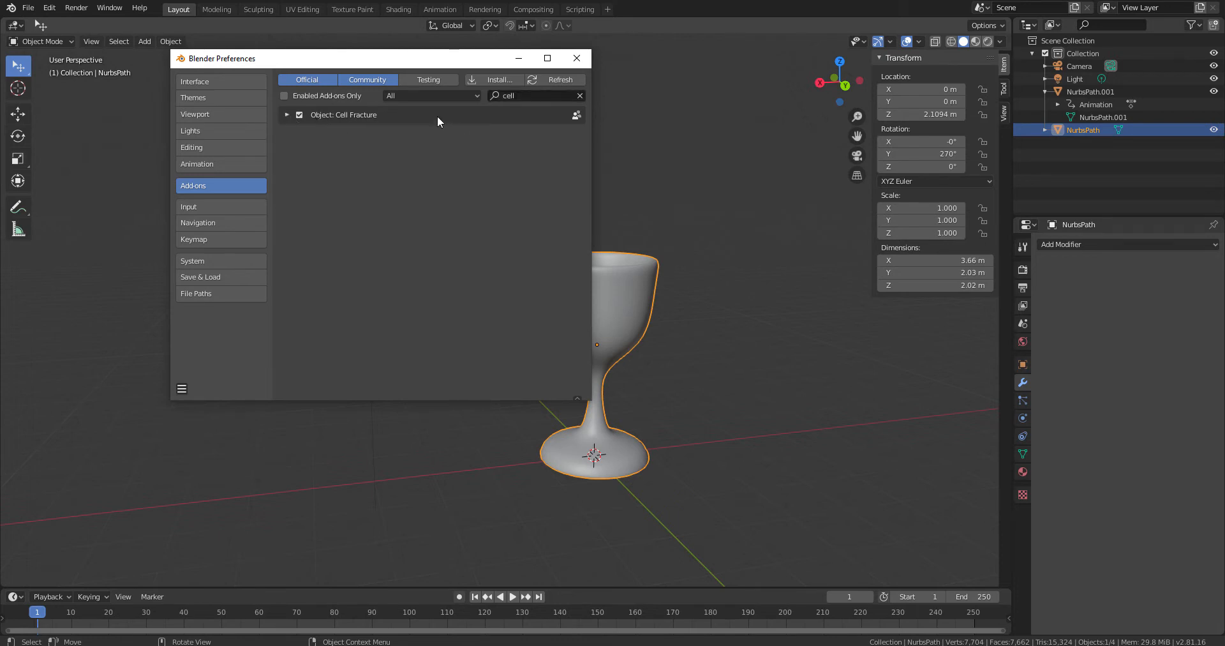
click(577, 59)
- Review the Cell Fracture settings for the goblet and dismiss them without fracturing
middle_drag(402, 373, 595, 309)
click(170, 42)
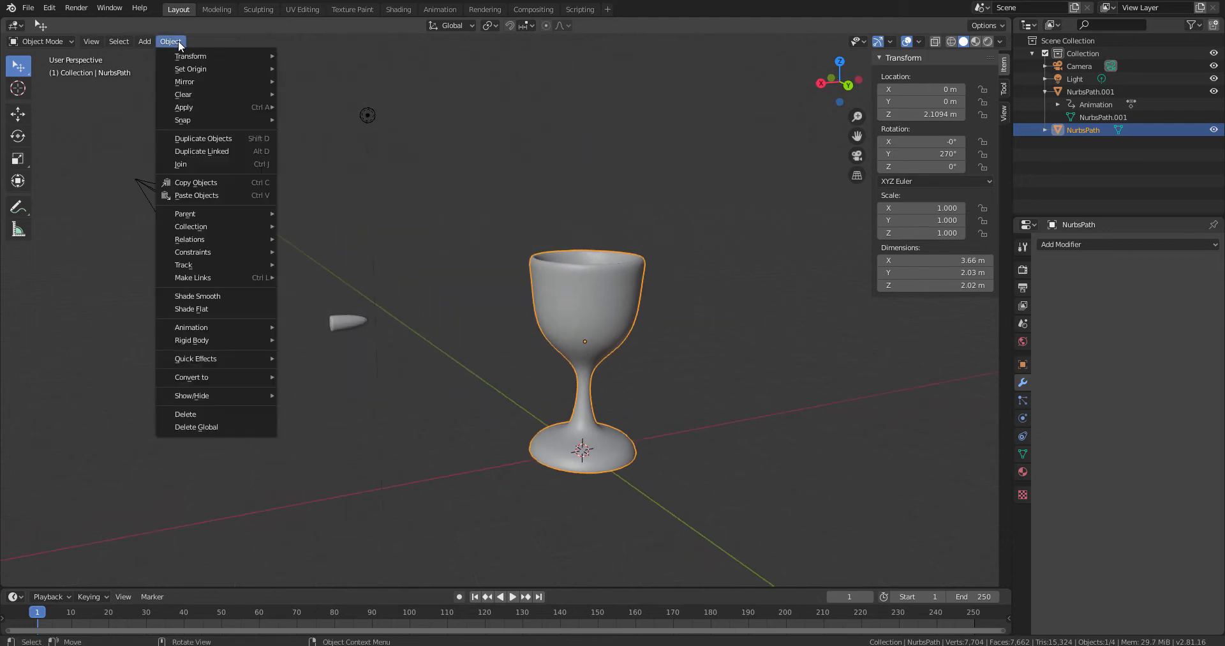
mouse_move(232, 361)
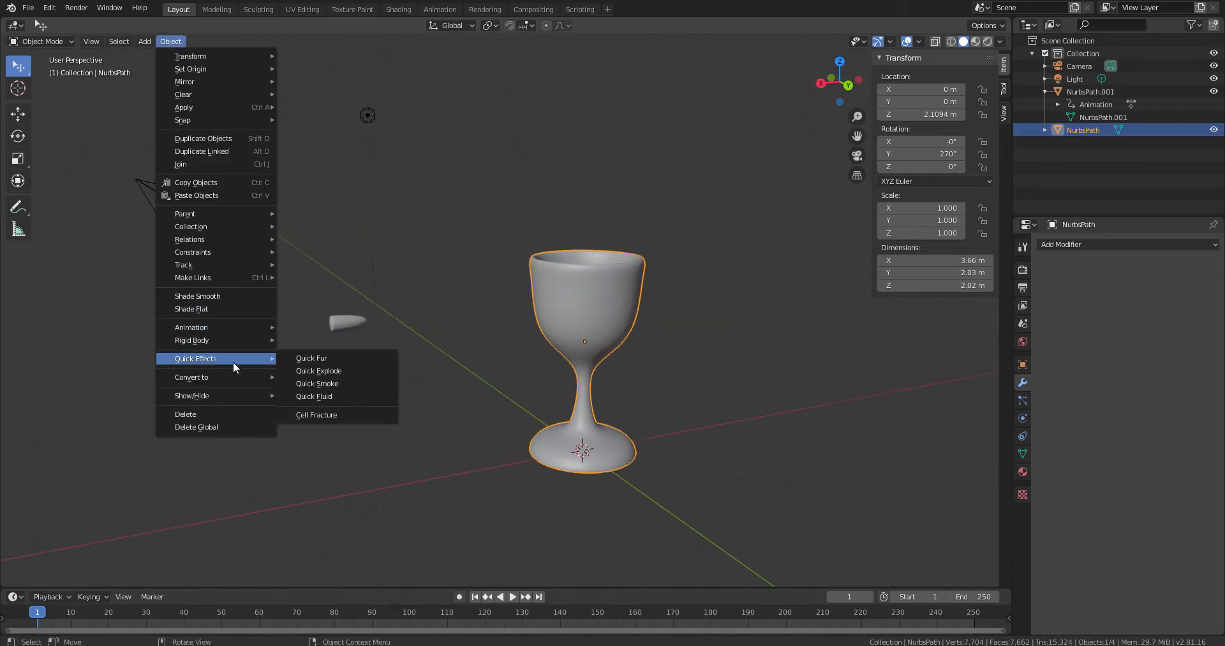
click(329, 414)
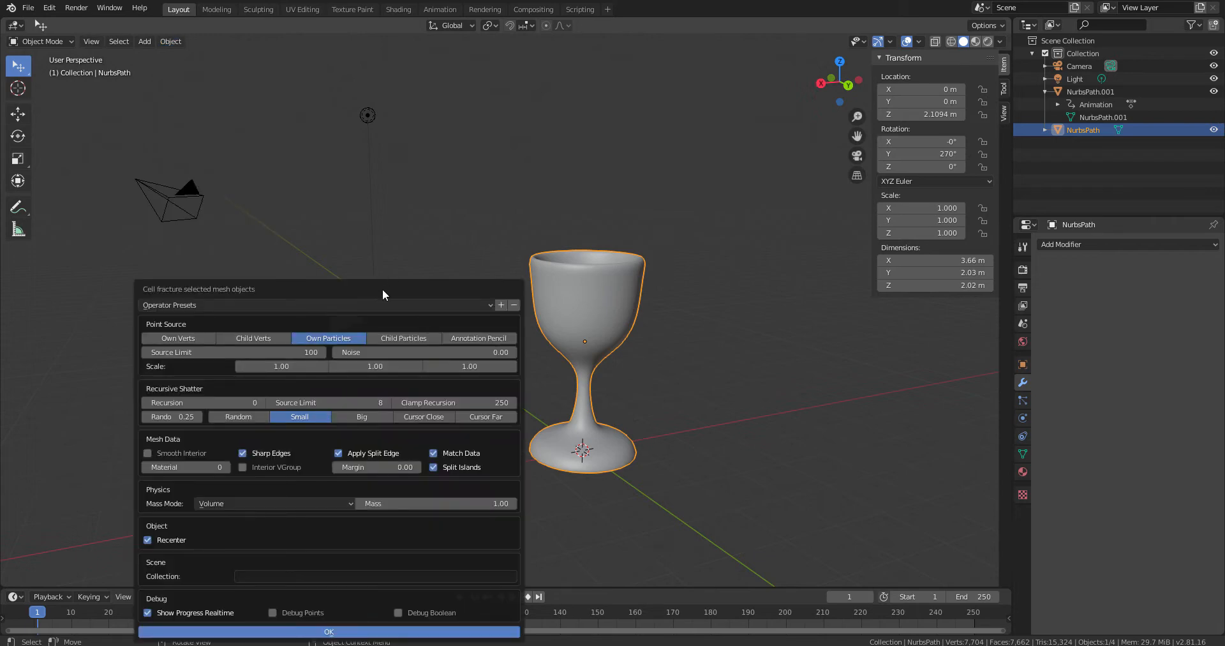
drag(381, 288, 965, 66)
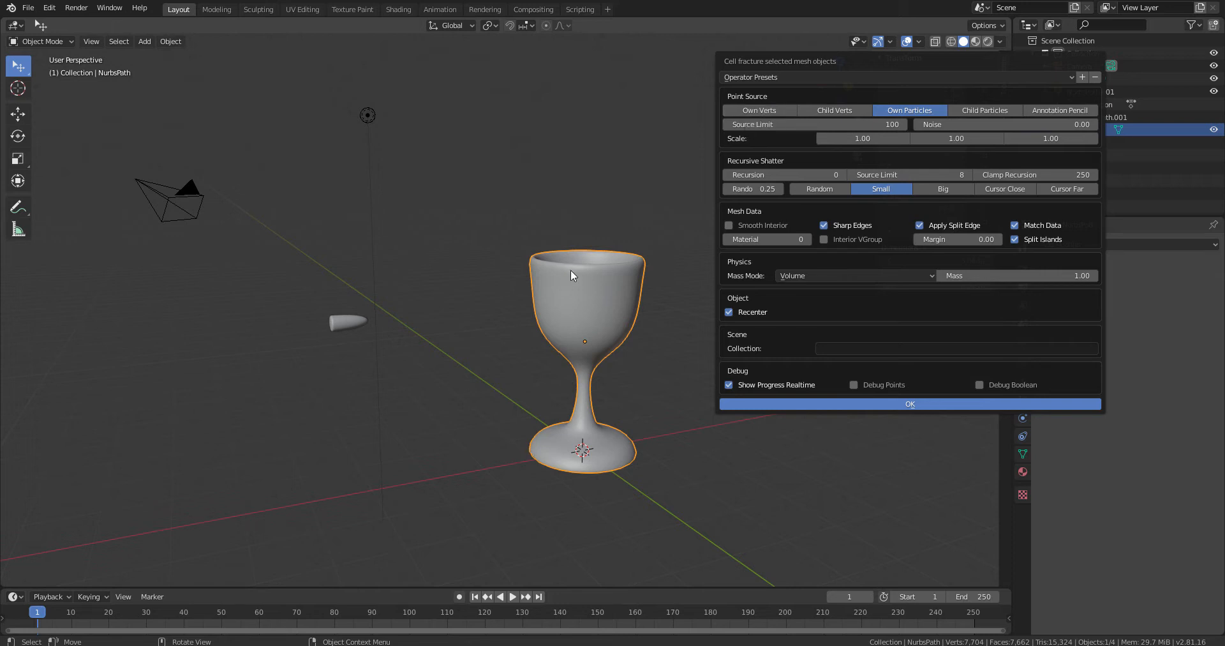
click(577, 303)
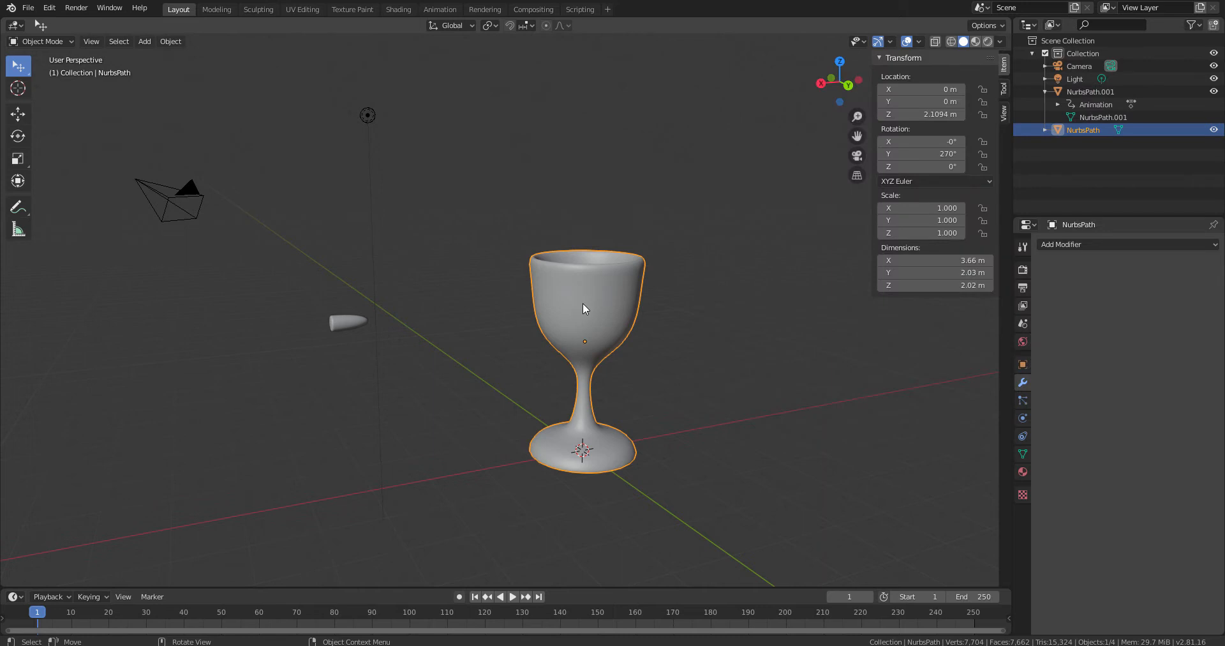
- Examine the goblet's mesh in Wireframe shading and return to Solid shading
key(z)
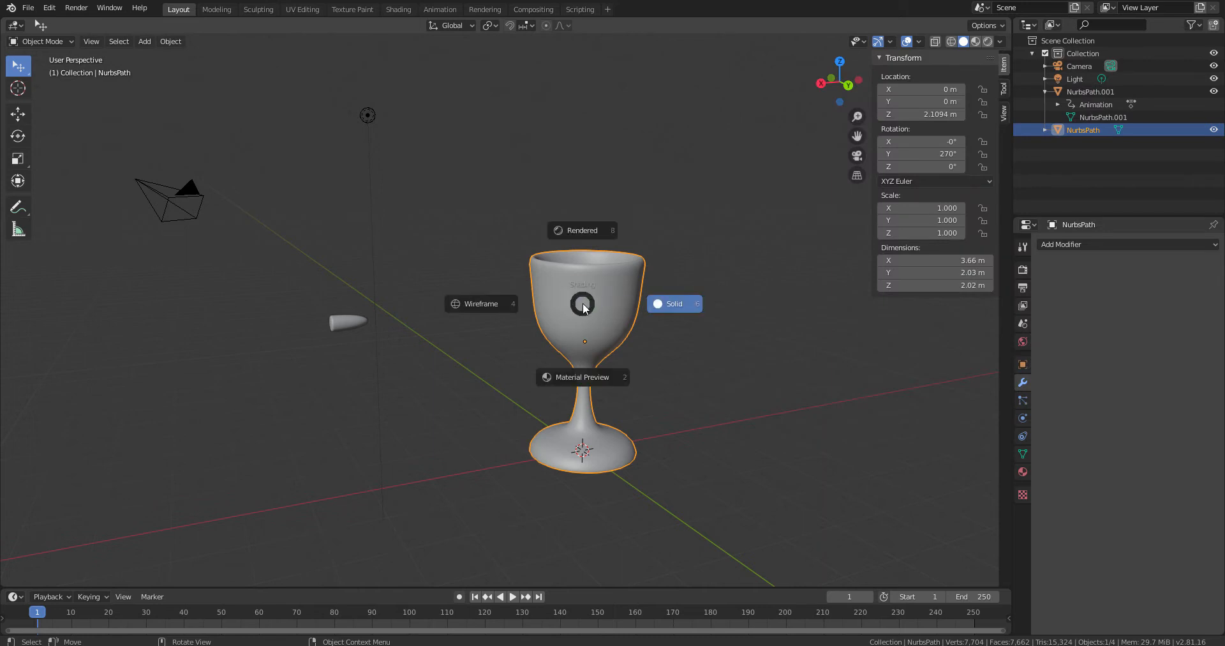
click(490, 305)
scroll(604, 332, up, 5)
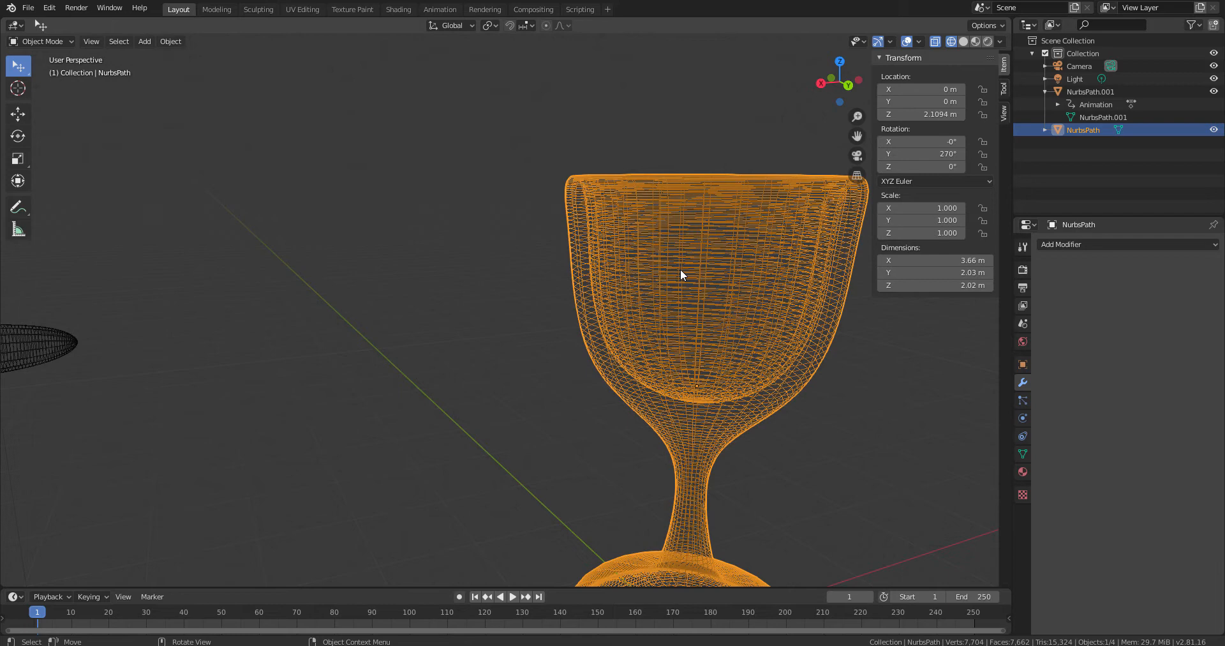
scroll(680, 270, down, 2)
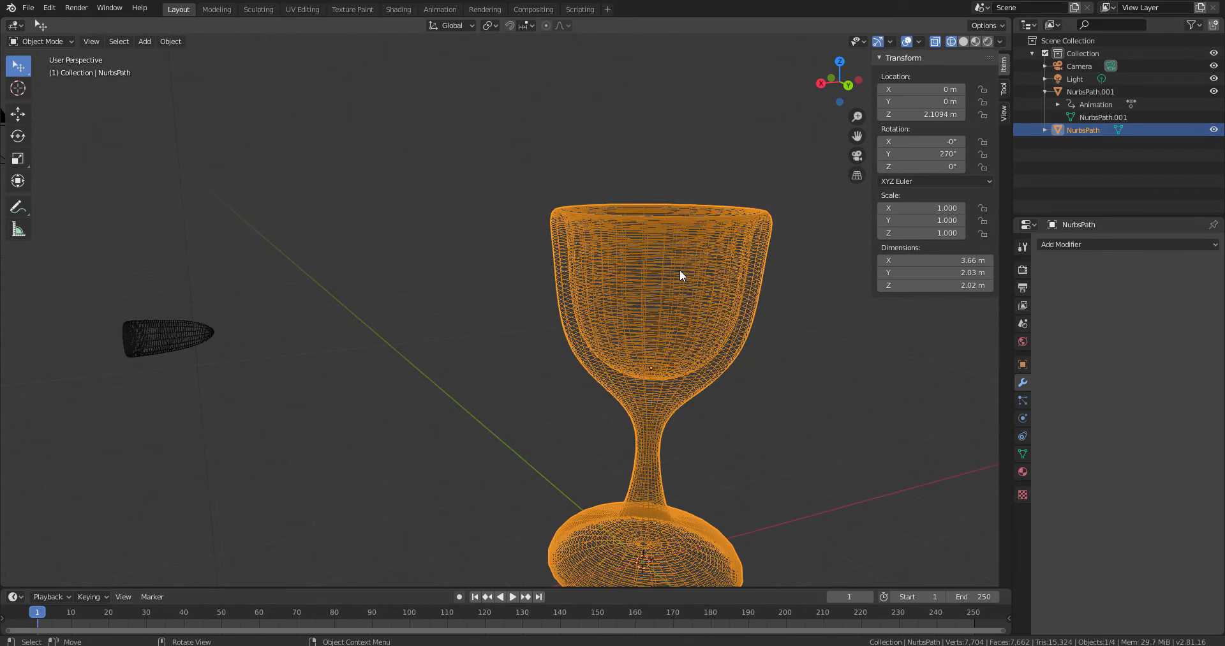
key(z)
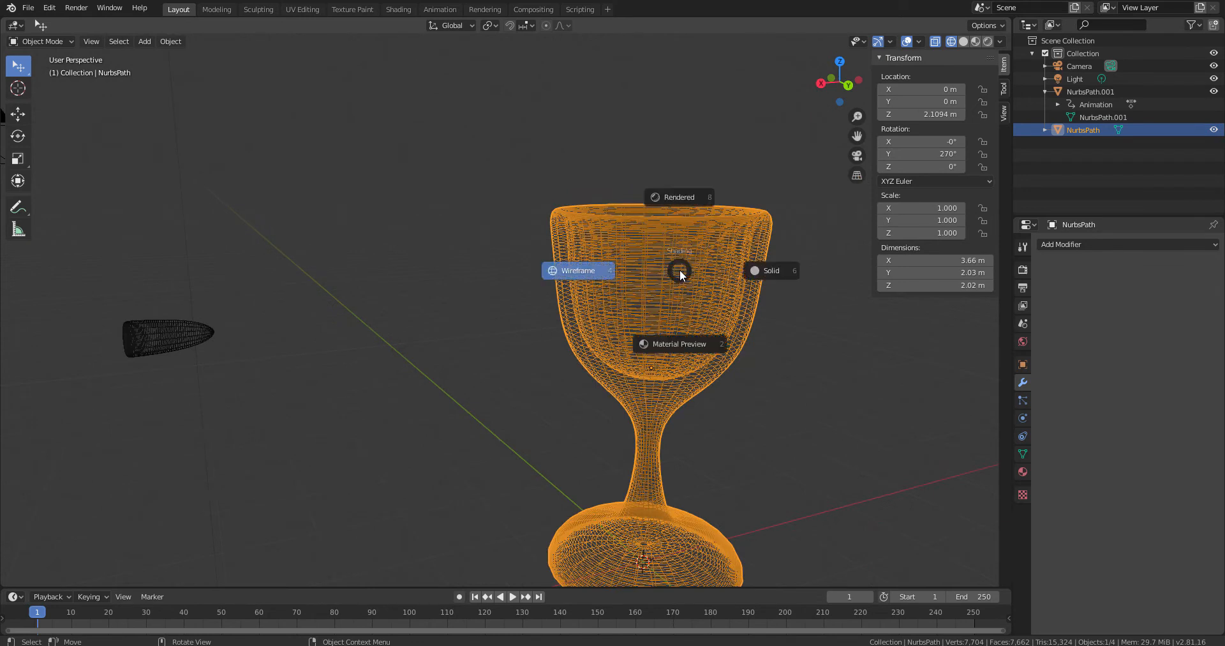
click(774, 270)
scroll(689, 301, down, 2)
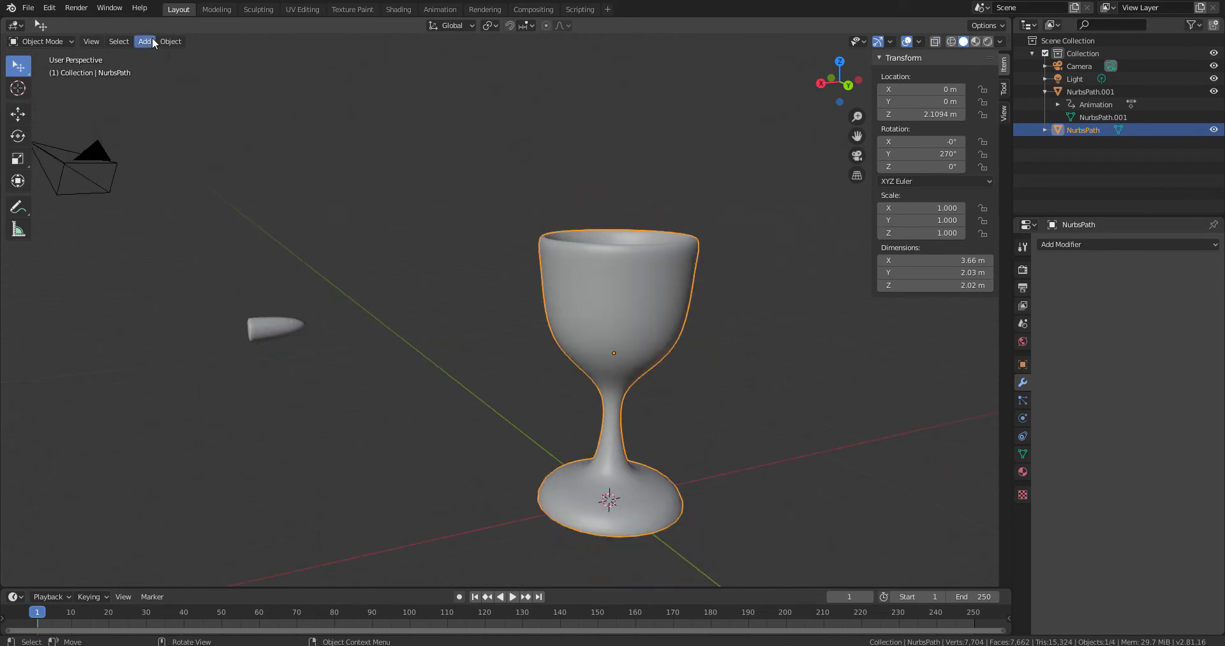
- Try Annotation Pencil as the point source in the goblet's Cell Fracture settings
click(170, 42)
mouse_move(243, 359)
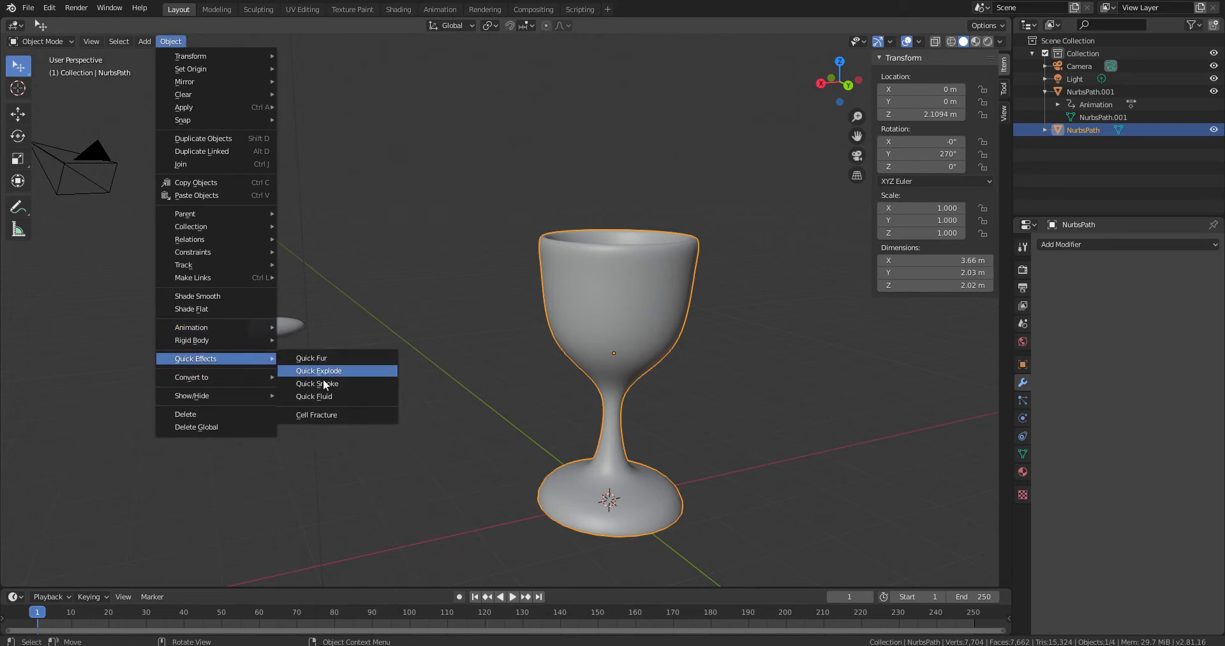
click(327, 413)
drag(395, 288, 830, 158)
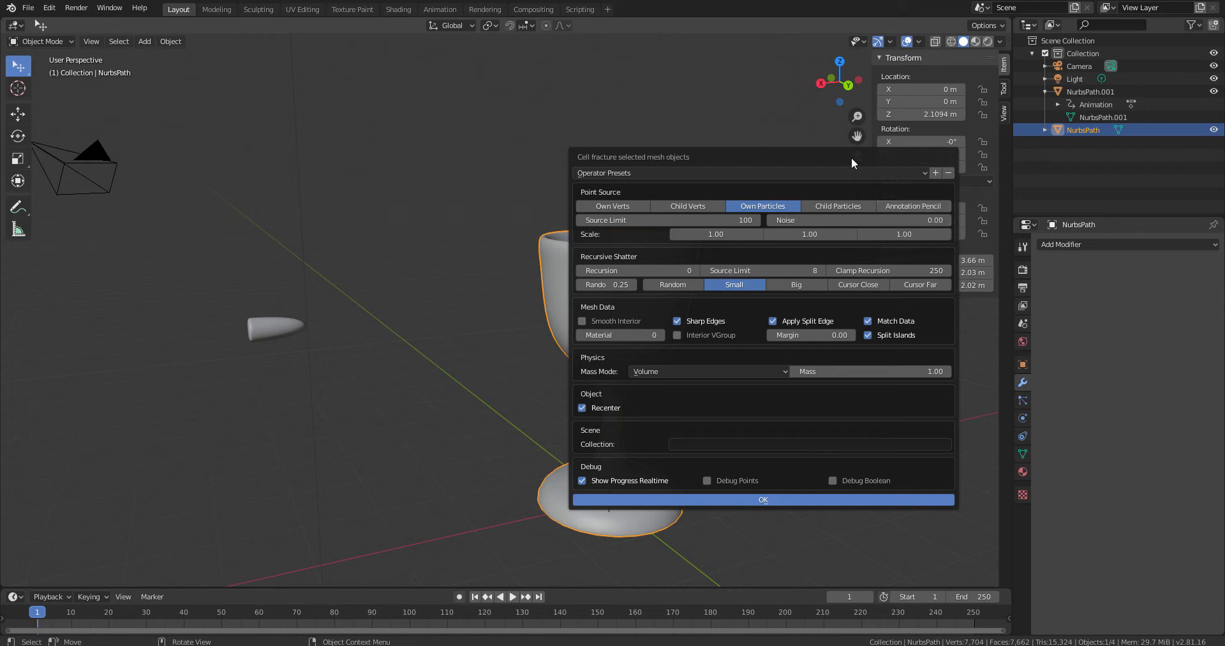
drag(848, 157, 878, 148)
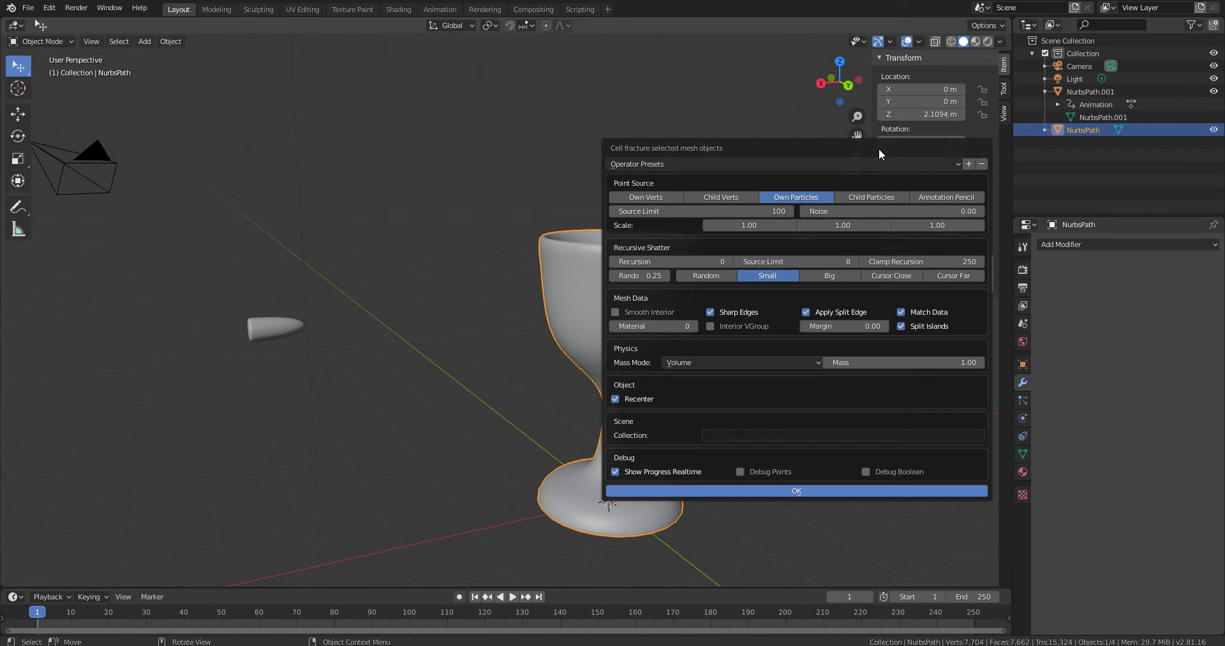
click(942, 195)
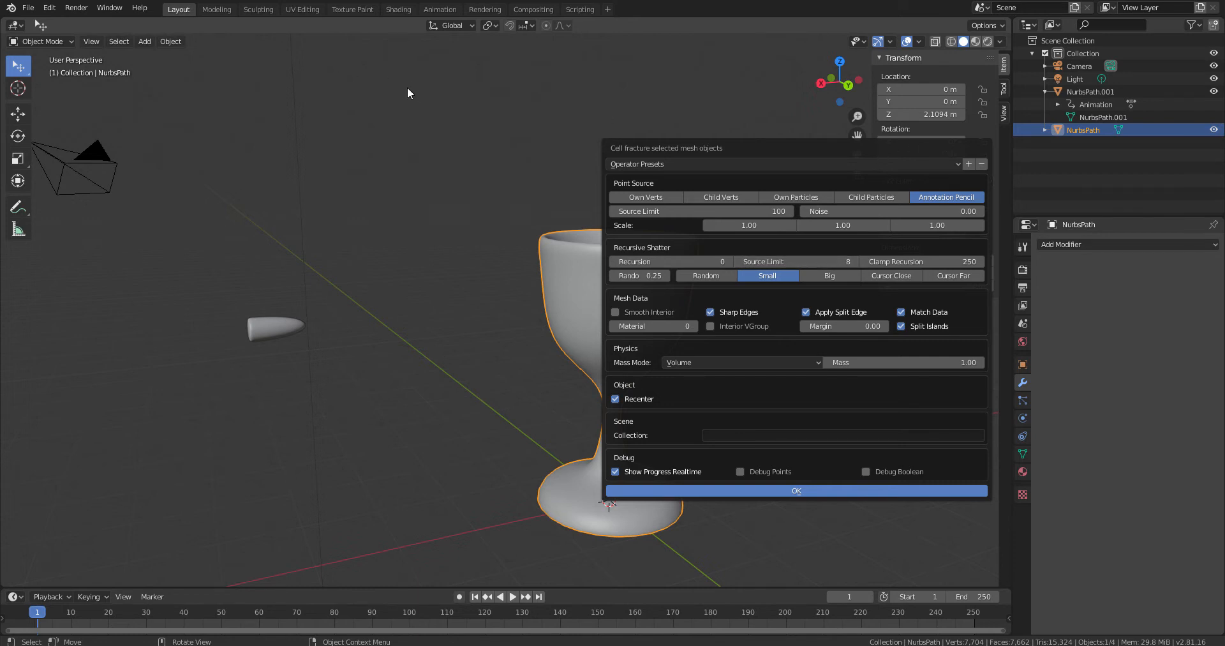
- Draw a closed annotation loop across the middle of the goblet's bowl with the Annotate tool
mouse_move(573, 315)
middle_down()
mouse_move(583, 307)
mouse_move(558, 308)
middle_up()
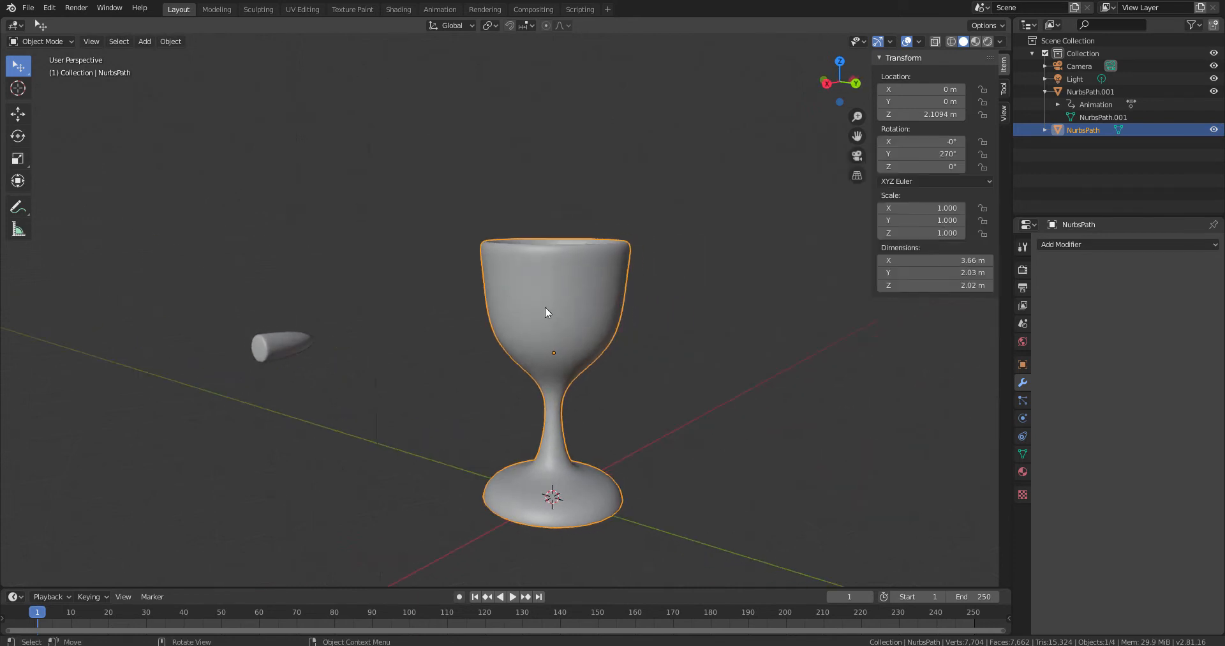
click(19, 211)
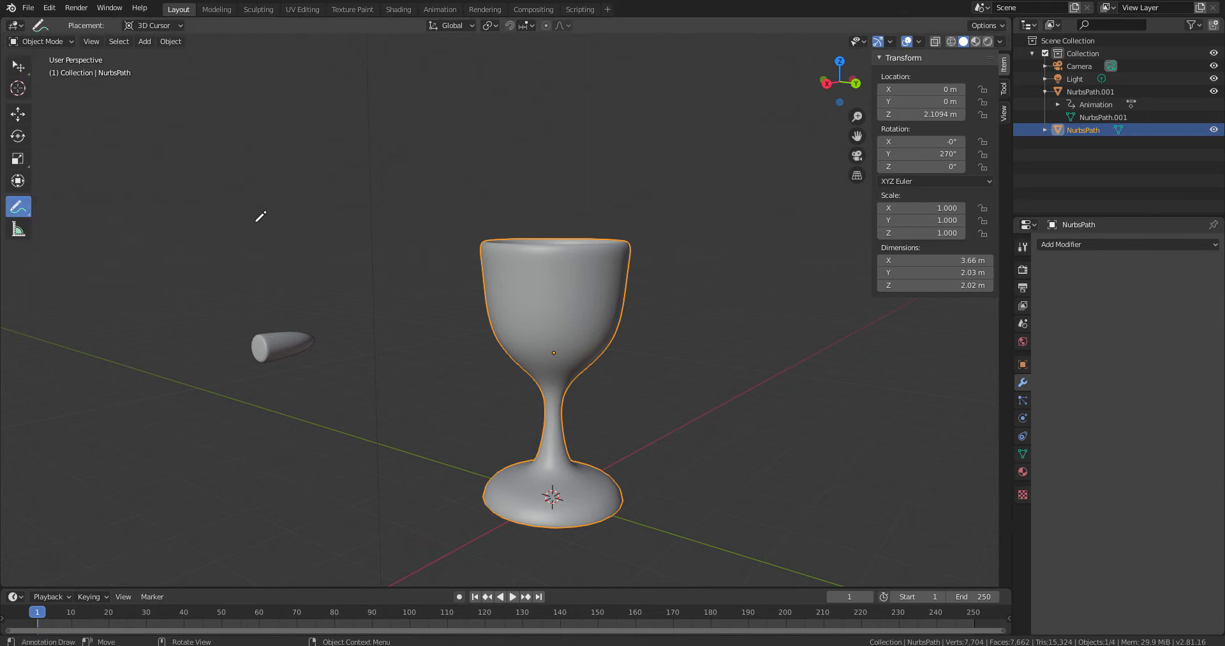
middle_drag(603, 369, 574, 321)
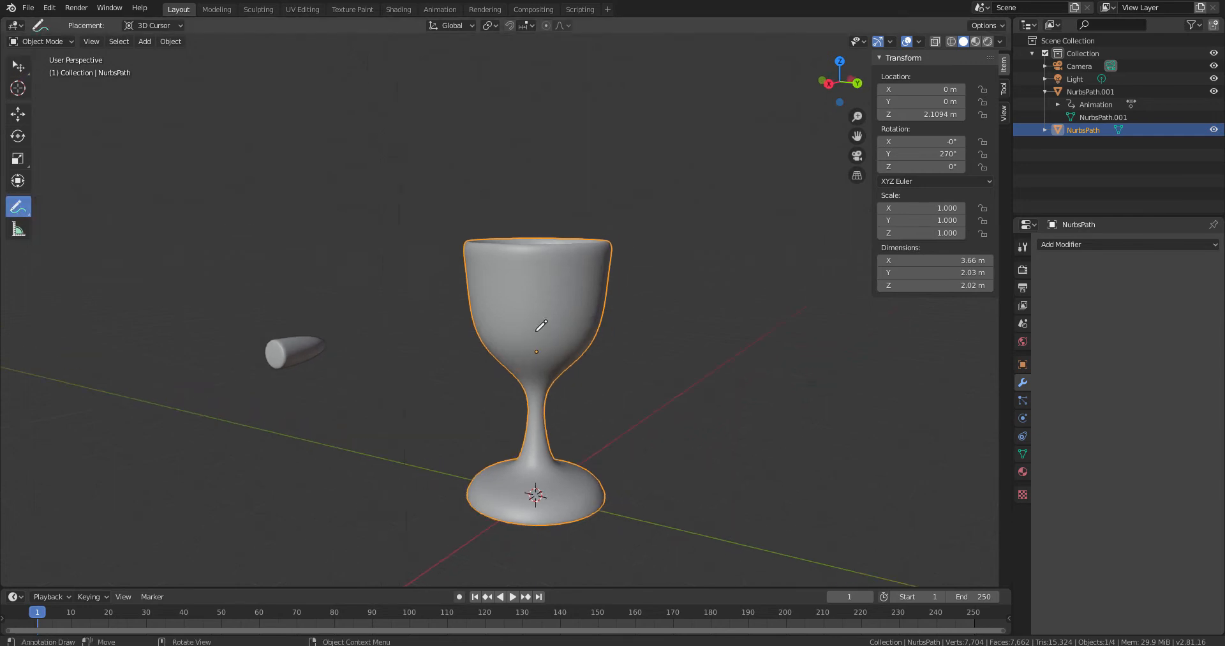
drag(529, 283, 570, 322)
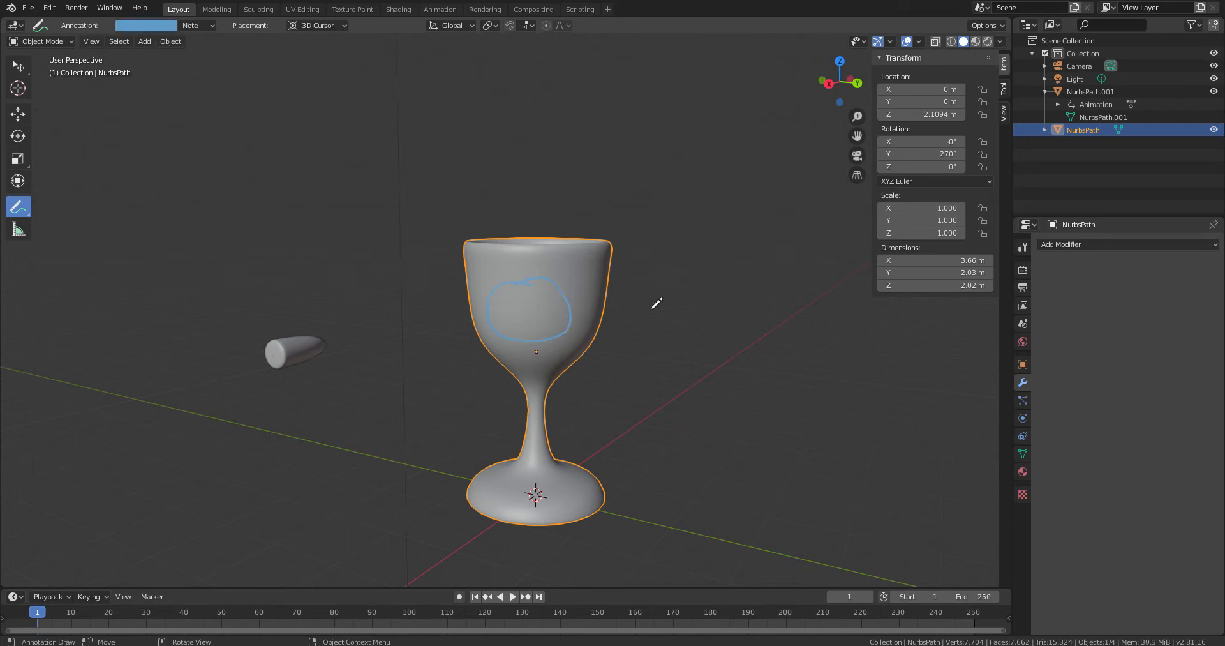
- Undo the annotation loop placed at the 3D cursor and set the annotation stroke placement to Surface
middle_drag(653, 303, 518, 315)
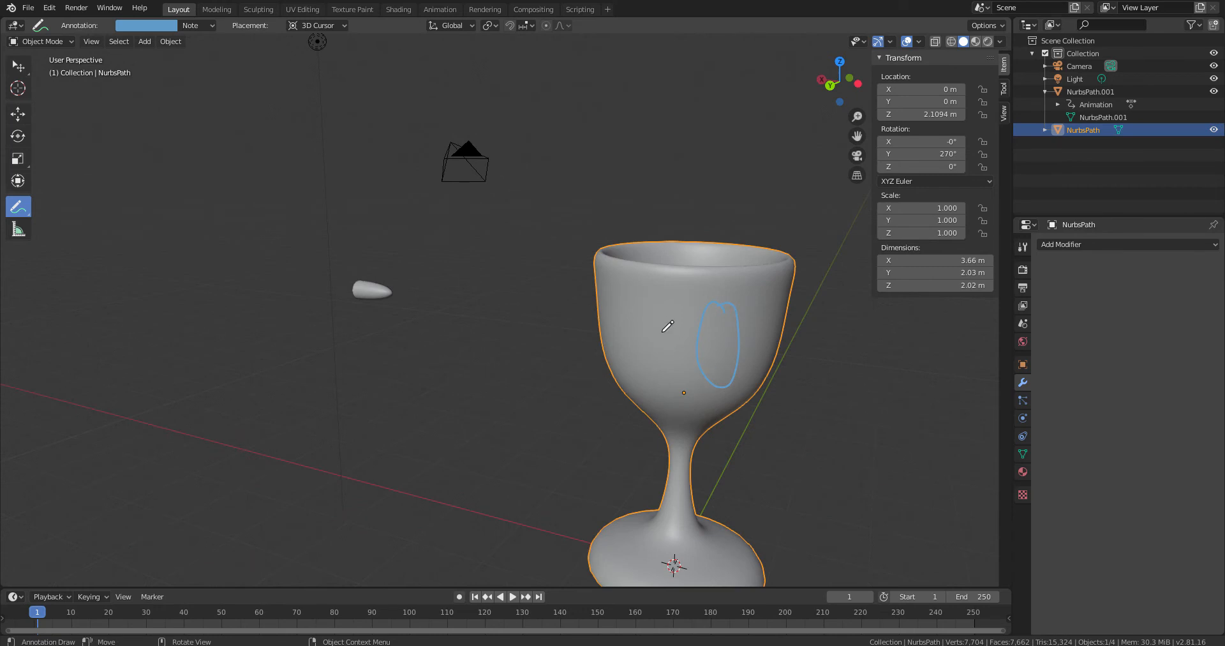
middle_drag(662, 361, 690, 371)
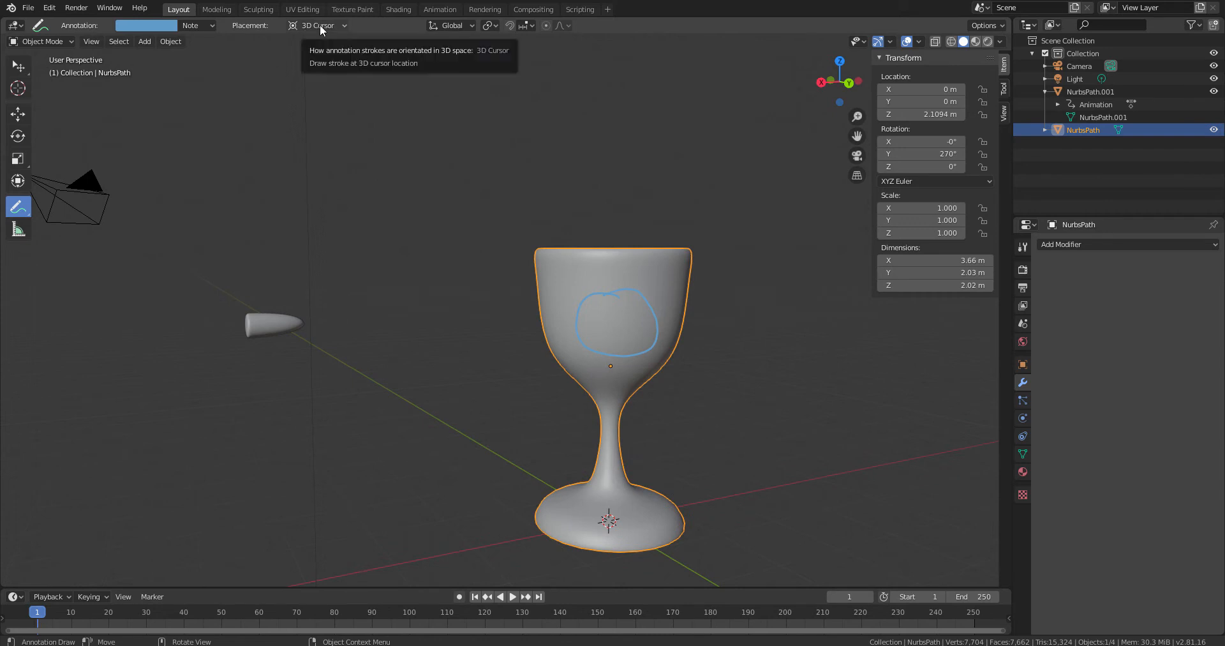
middle_drag(691, 421, 645, 416)
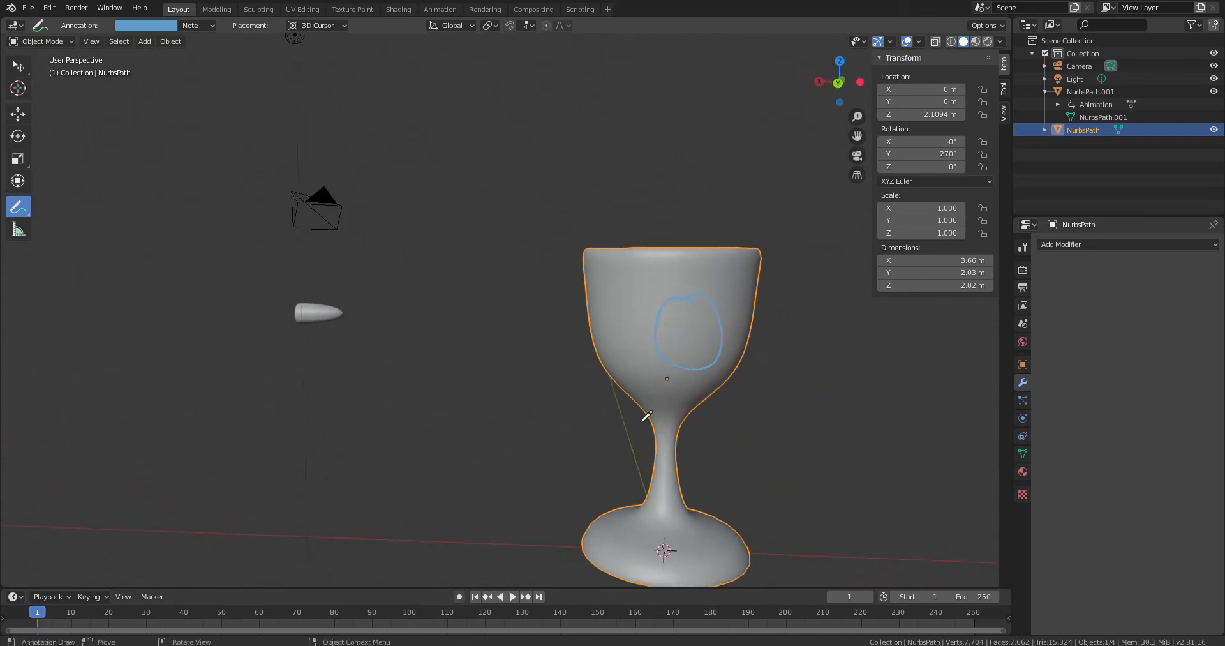
key(ctrl+z)
middle_drag(495, 377, 606, 374)
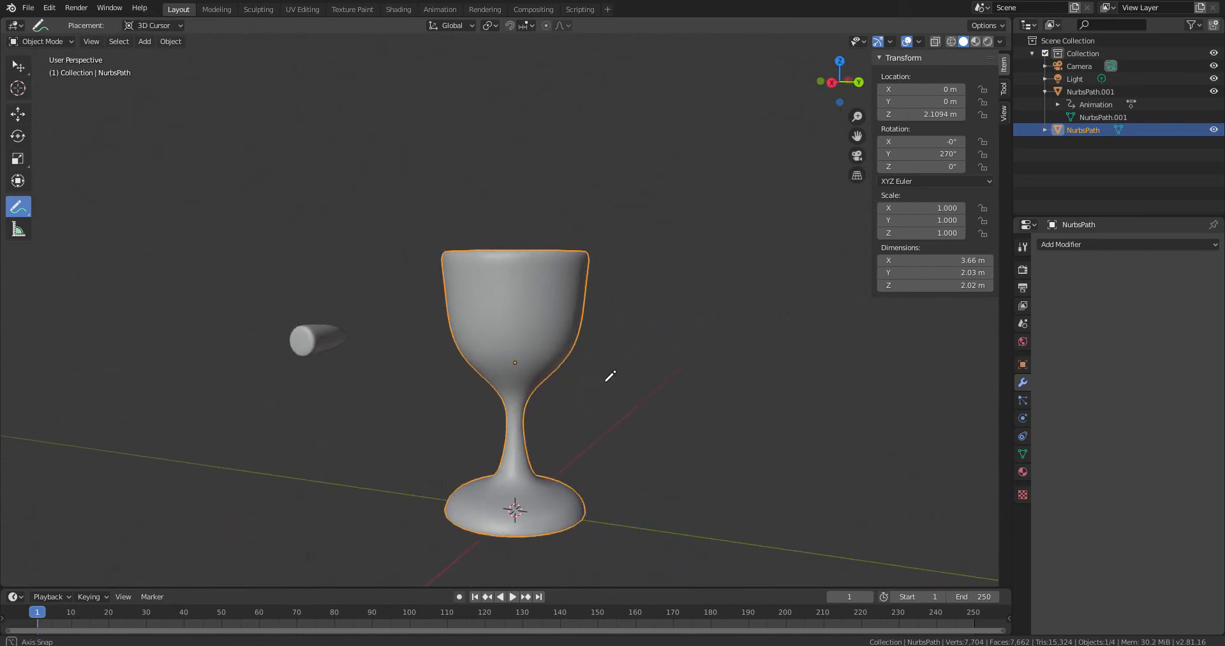
click(153, 28)
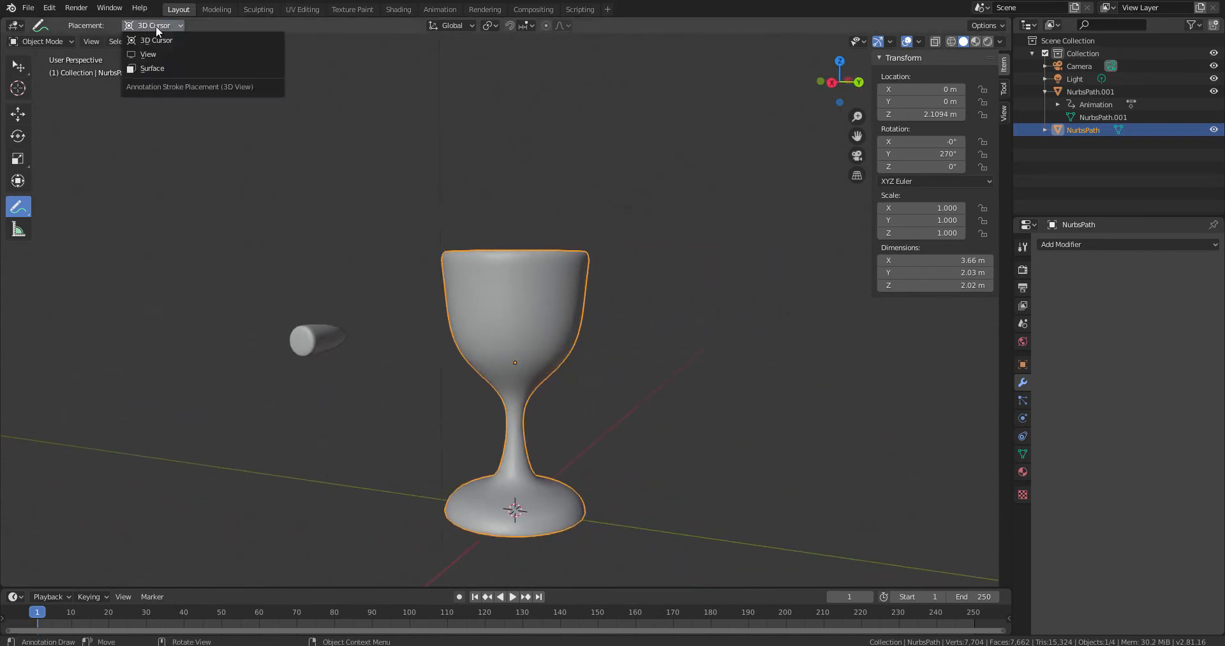
click(155, 69)
middle_drag(534, 368, 495, 352)
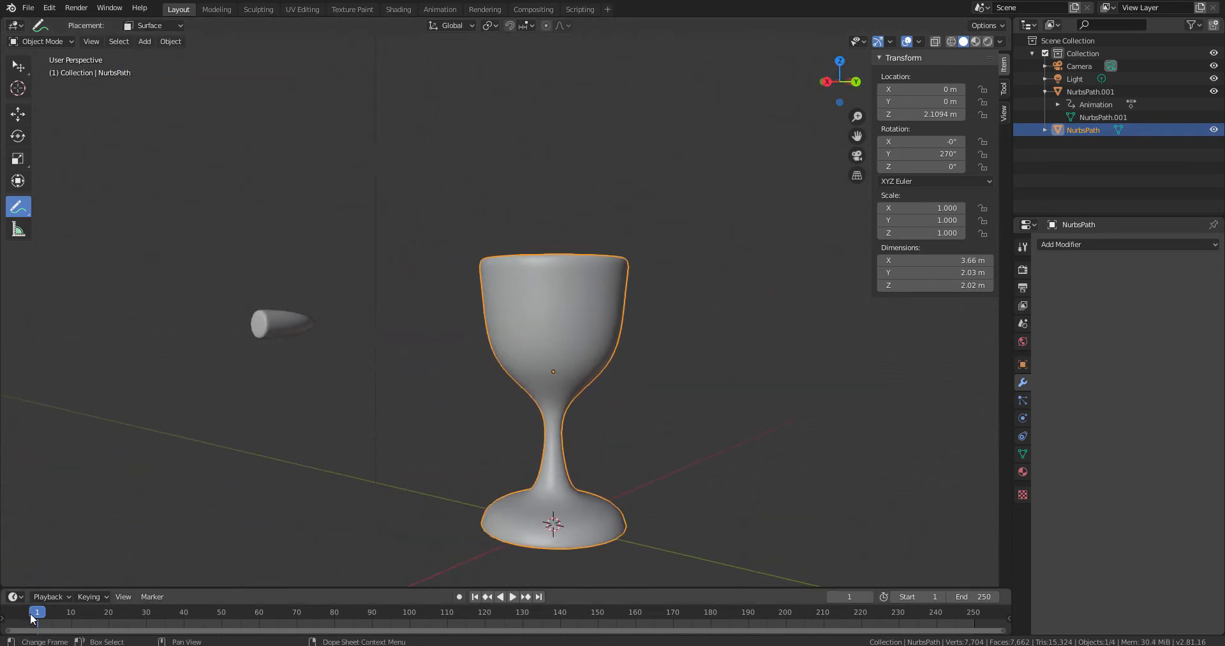
- Try an annotation loop around the bullet's entry point on the goblet at frame 10, and undo it
key(space)
drag(100, 620, 73, 620)
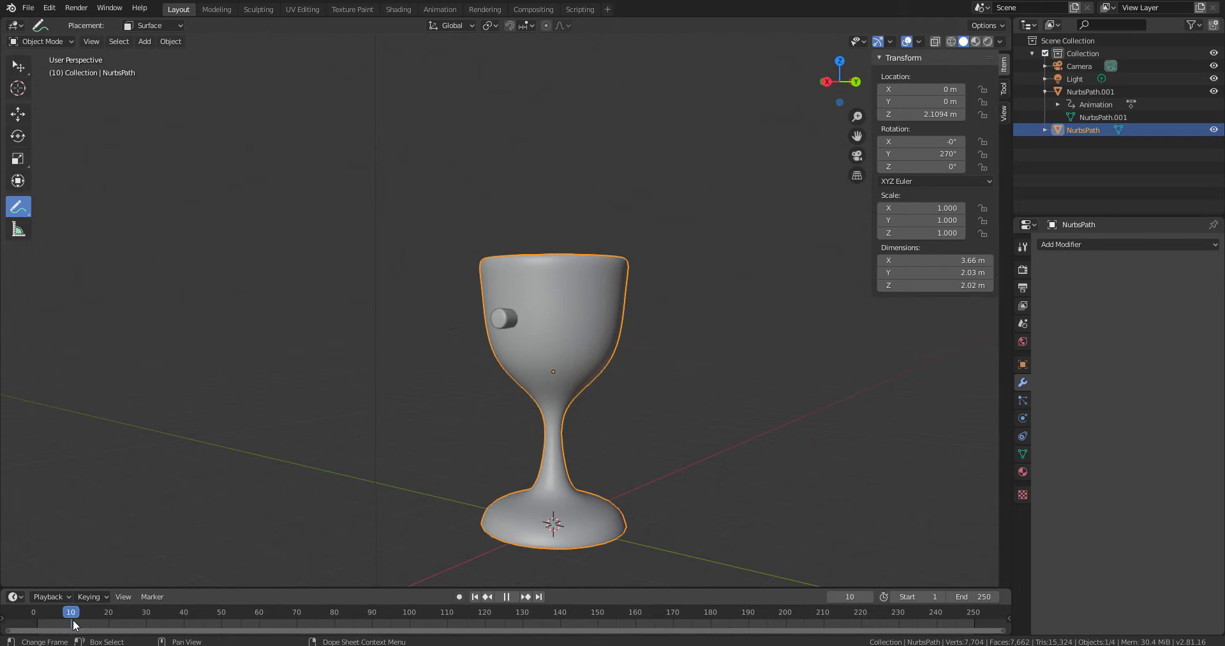
key(space)
middle_drag(422, 402, 483, 403)
scroll(495, 402, up, 3)
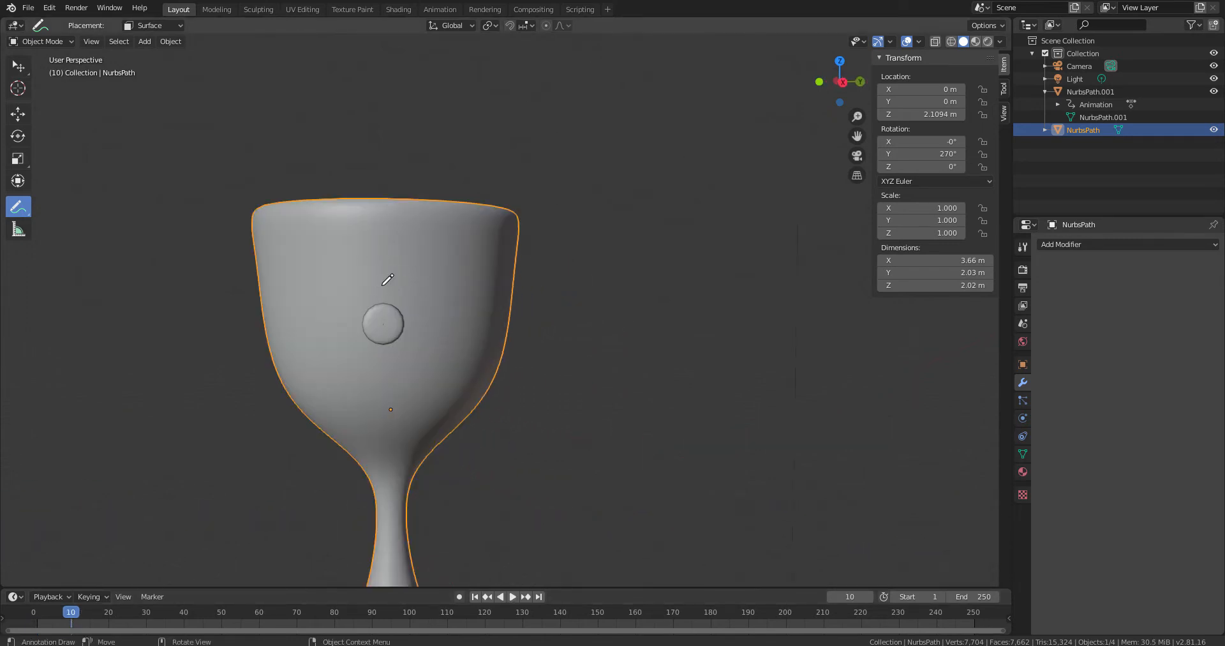
mouse_move(375, 283)
mouse_down()
mouse_move(407, 313)
mouse_move(387, 352)
mouse_move(353, 314)
mouse_move(376, 285)
mouse_move(400, 306)
mouse_move(362, 309)
mouse_move(364, 345)
mouse_move(410, 351)
mouse_move(412, 292)
mouse_move(371, 288)
mouse_move(383, 317)
mouse_move(398, 307)
mouse_up()
key(ctrl+z)
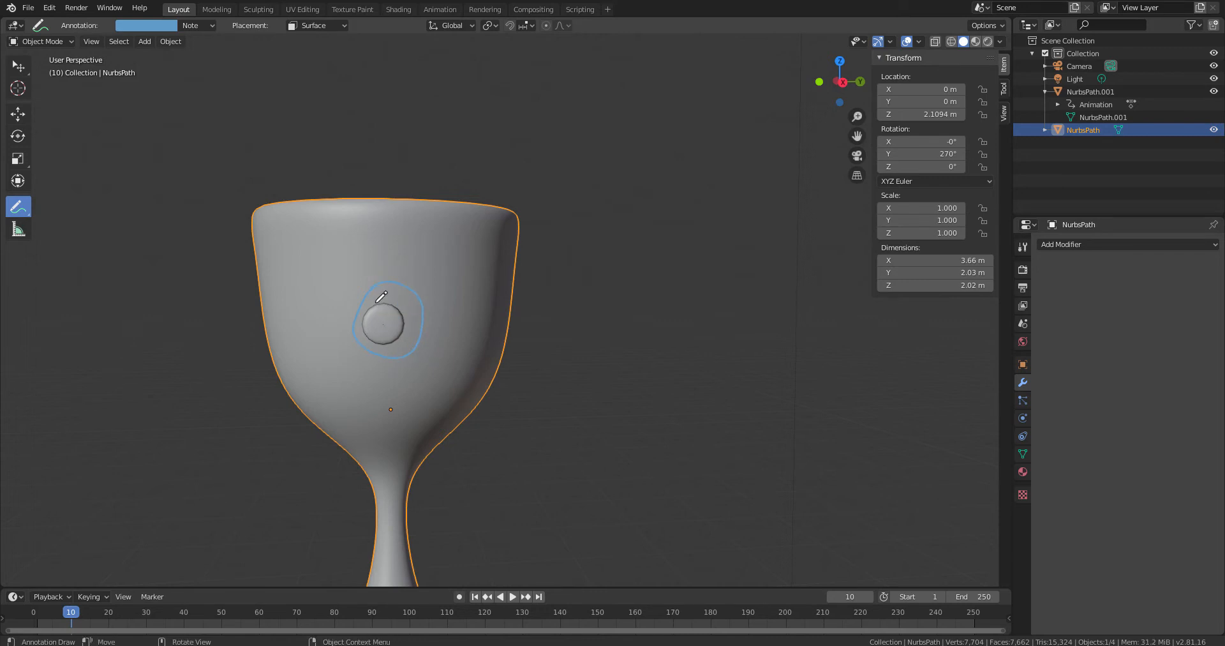
key(ctrl+z)
key(ctrl+z)
- Redraw the annotation loop around the bullet's entry point and check it from other angles at frame 5
mouse_move(373, 271)
mouse_down()
mouse_move(341, 305)
mouse_move(364, 359)
mouse_move(413, 350)
mouse_move(423, 308)
mouse_move(378, 274)
mouse_move(367, 331)
mouse_move(404, 332)
mouse_move(401, 300)
mouse_move(380, 294)
mouse_up()
middle_drag(588, 343, 511, 358)
middle_drag(585, 296, 692, 376)
drag(65, 614, 53, 613)
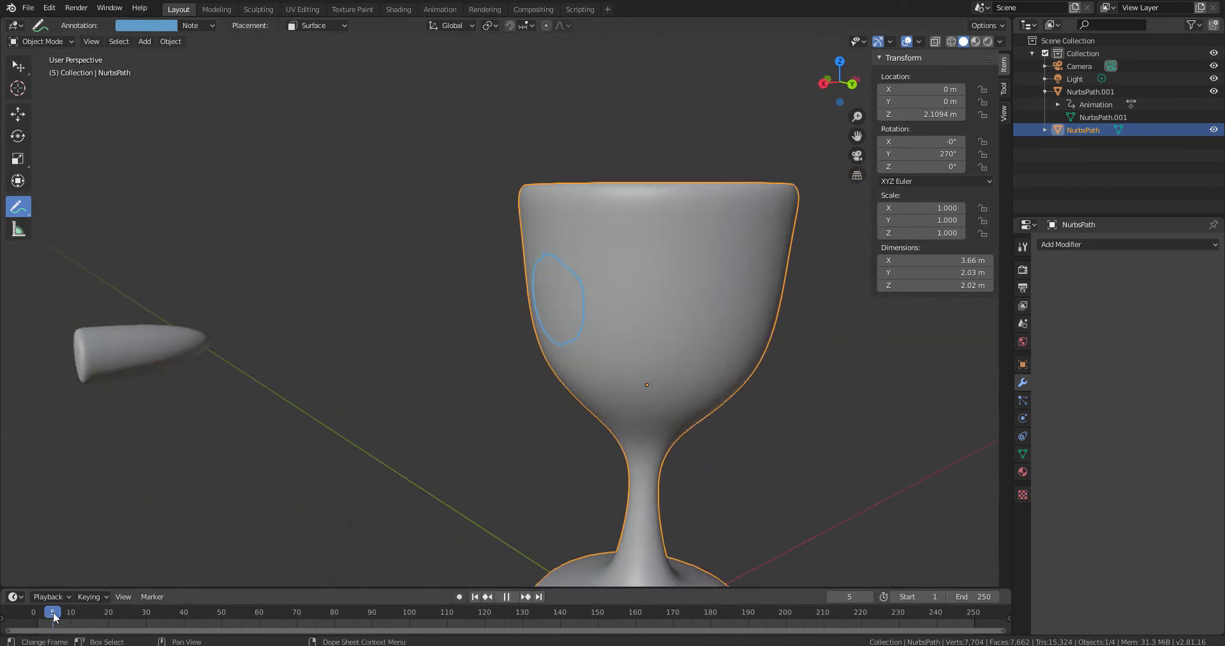
middle_drag(550, 326, 603, 324)
drag(464, 286, 451, 313)
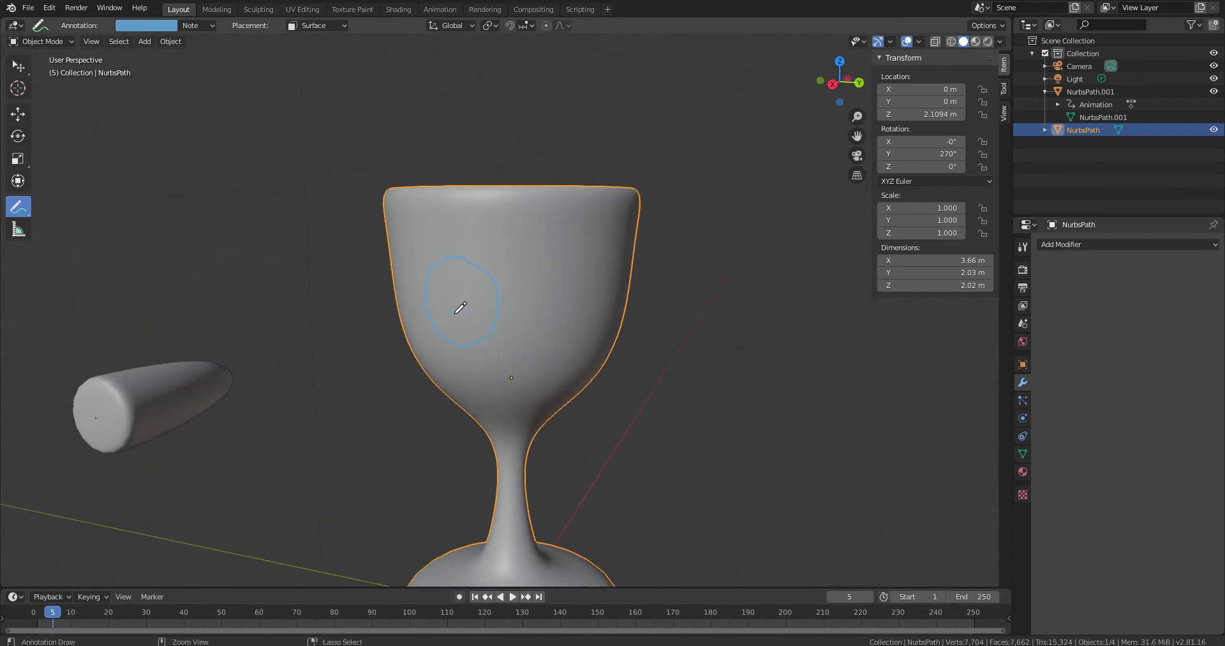
- Check the bullet's entry point at frame 10 and try two concentric annotation loops there at frame 1
key(Up)
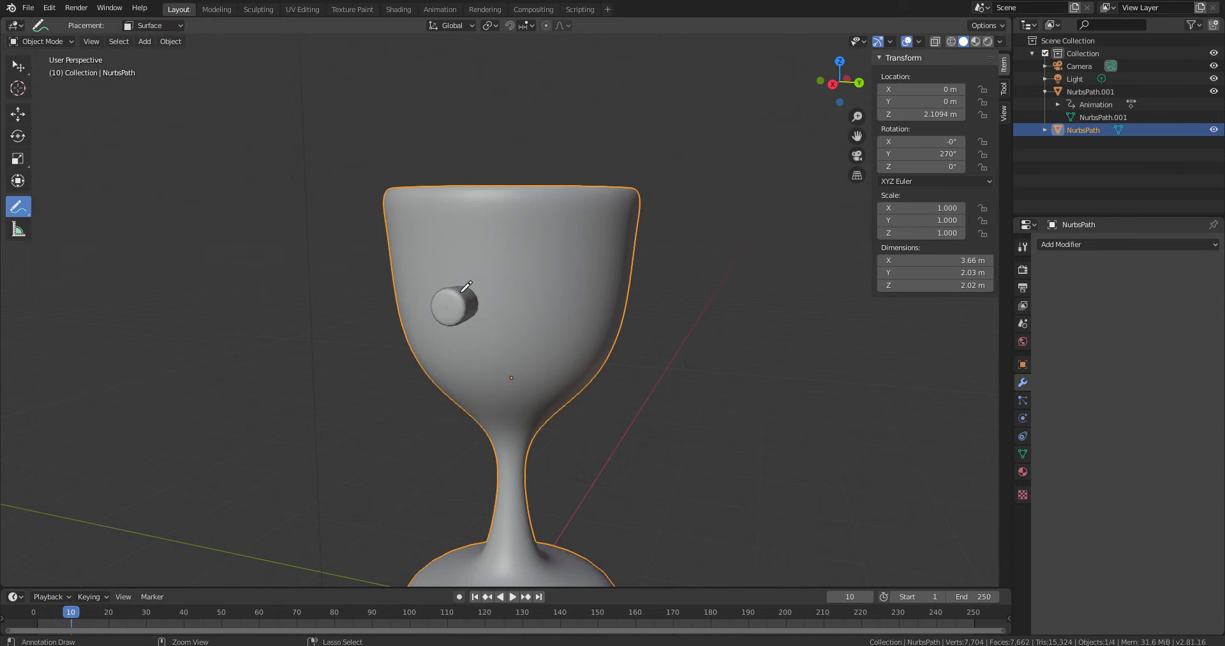
key(Down)
mouse_move(472, 269)
mouse_down()
mouse_move(441, 287)
mouse_move(452, 330)
mouse_move(485, 335)
mouse_move(499, 293)
mouse_move(473, 267)
mouse_move(460, 294)
mouse_move(468, 312)
mouse_up()
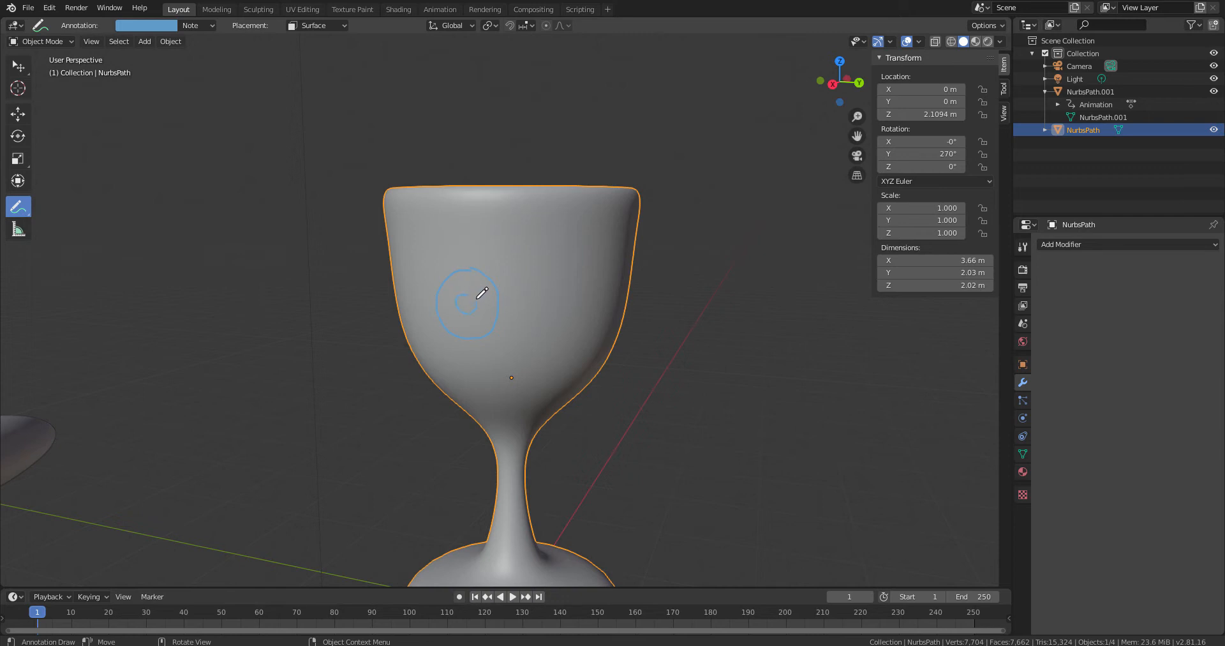
mouse_move(769, 338)
middle_down()
mouse_move(667, 346)
mouse_move(734, 383)
mouse_move(746, 451)
mouse_move(689, 361)
middle_up()
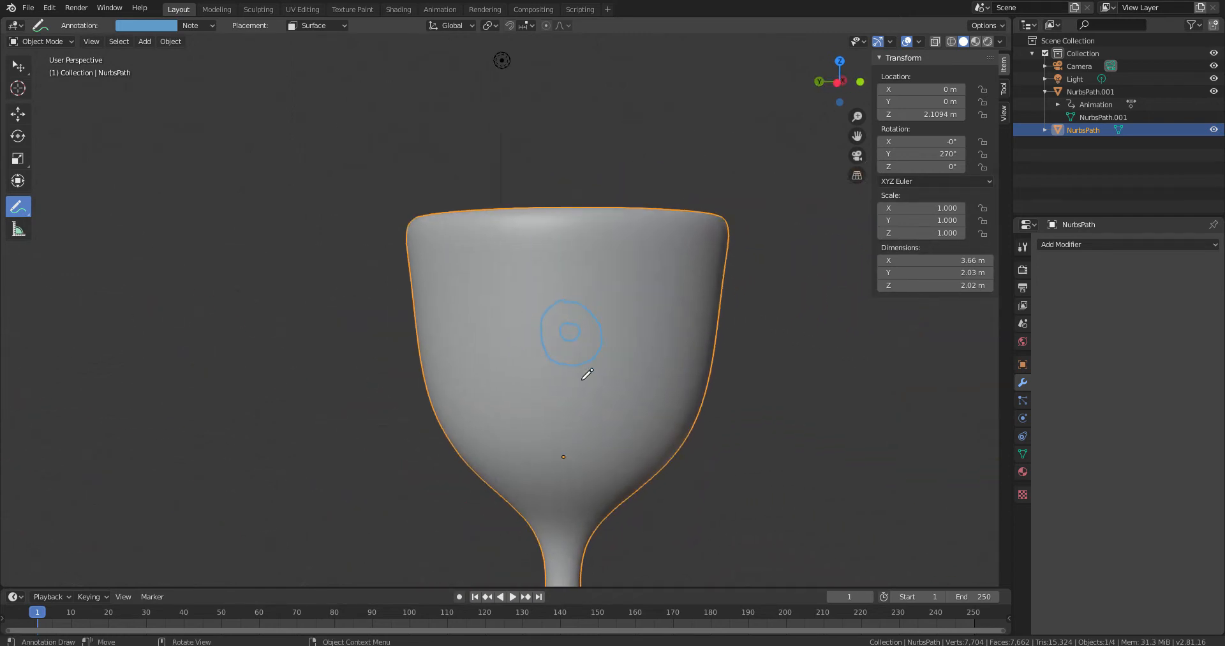
middle_drag(582, 378, 737, 383)
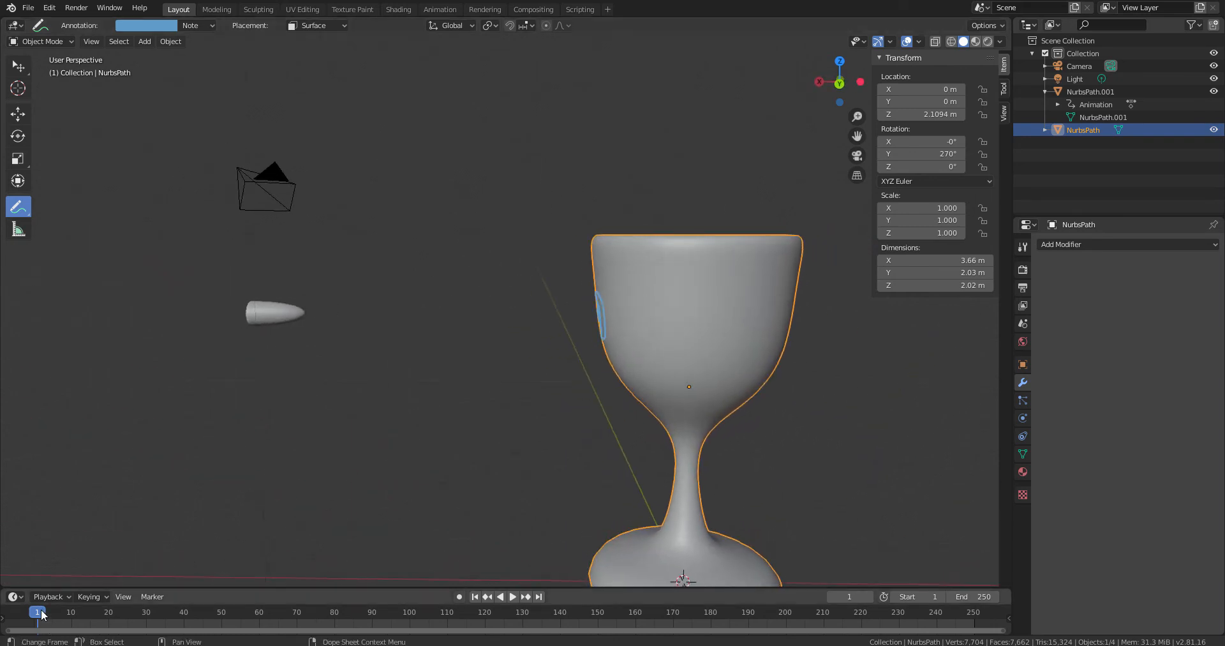
- Locate the bullet's exit point at frame 13 and try two concentric annotation loops around it at frame 6
drag(42, 615, 84, 634)
middle_drag(670, 401, 522, 390)
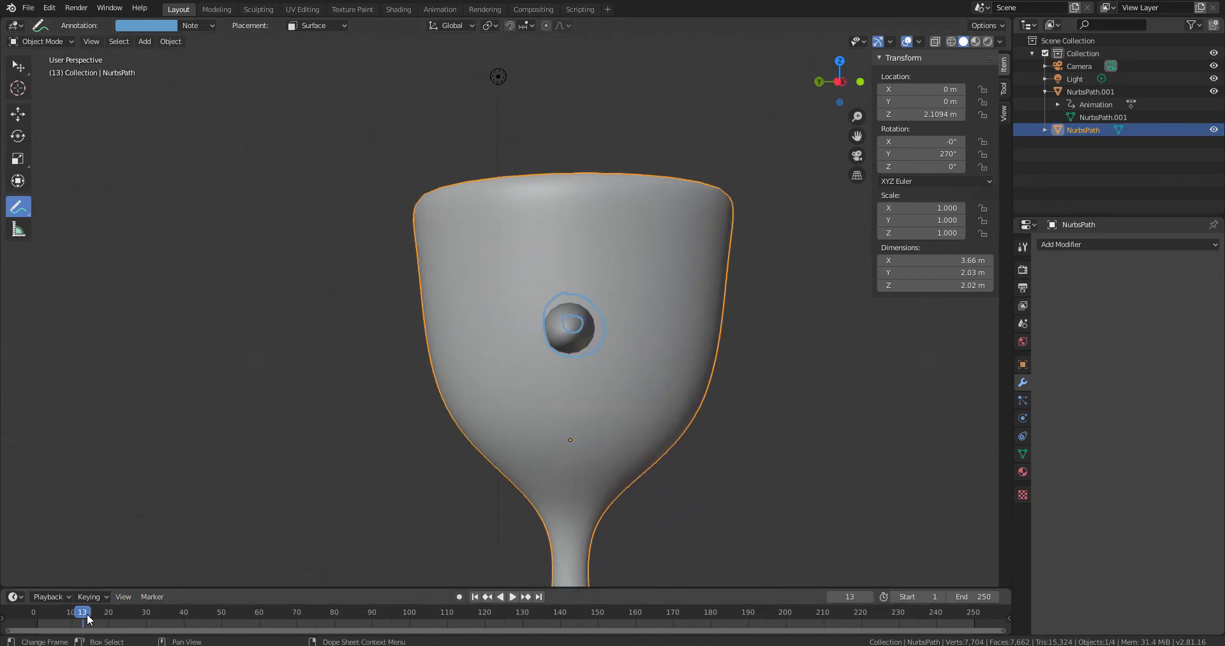
drag(88, 619, 56, 618)
mouse_move(582, 285)
mouse_down()
mouse_move(547, 323)
mouse_move(570, 357)
mouse_move(613, 323)
mouse_move(587, 285)
mouse_move(567, 338)
mouse_move(579, 319)
mouse_up()
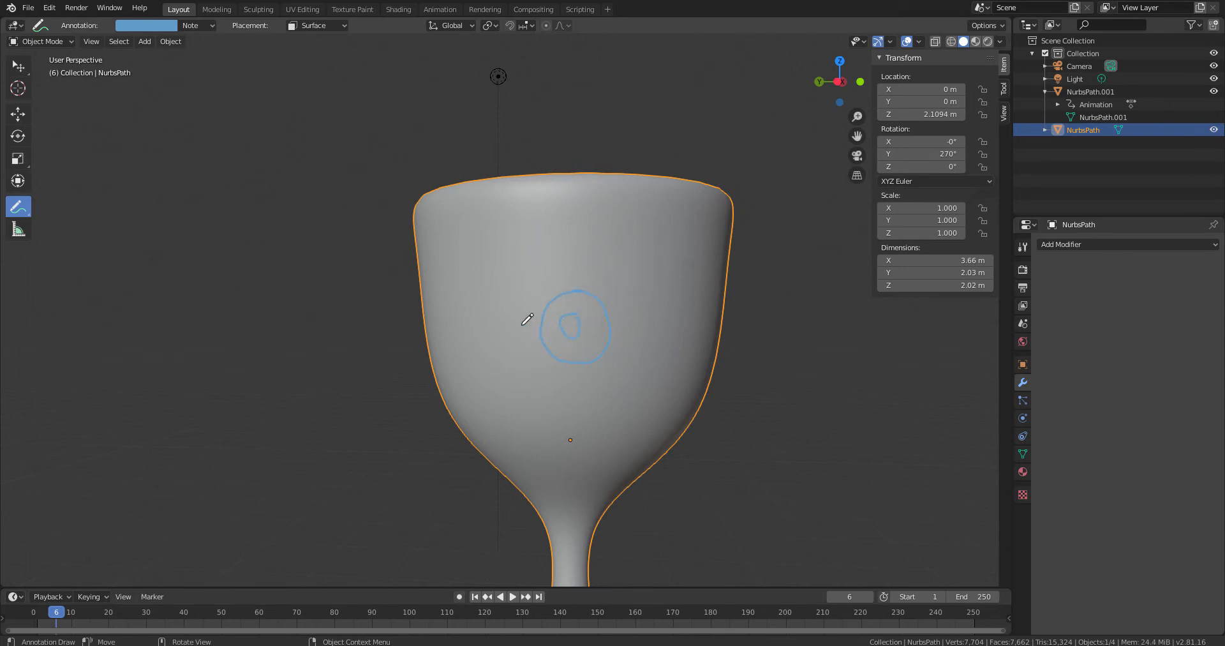
- Return to frame 1 and undo the annotation loops on the goblet
middle_drag(570, 351, 787, 351)
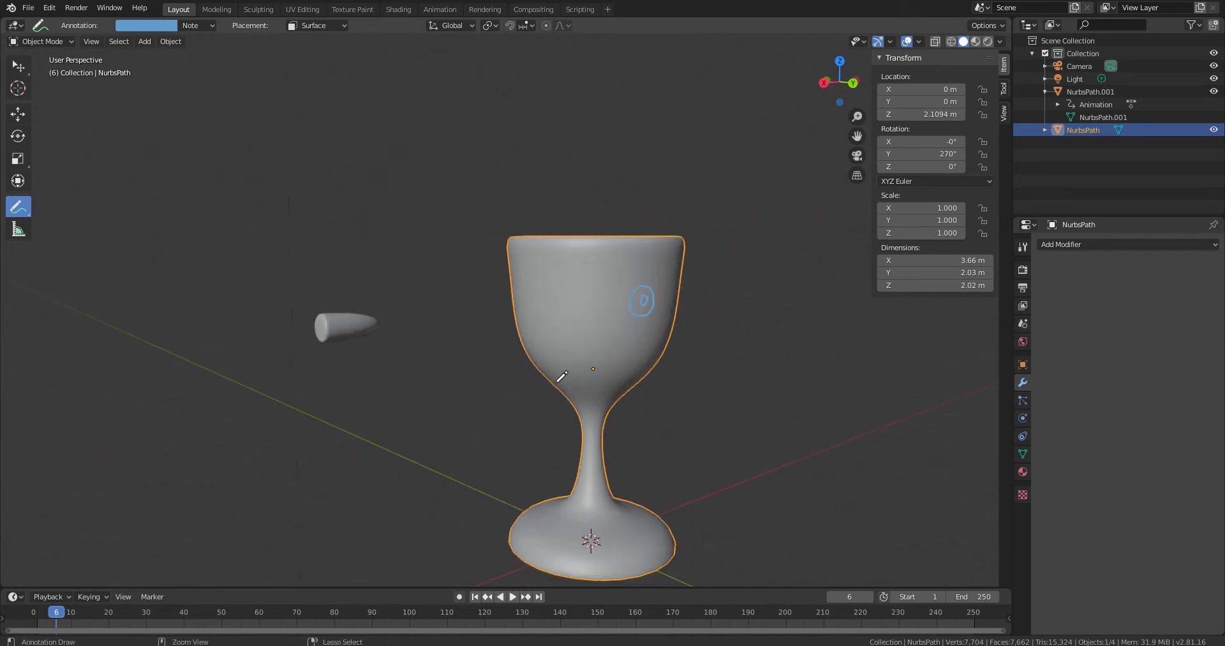
key(shift+Left)
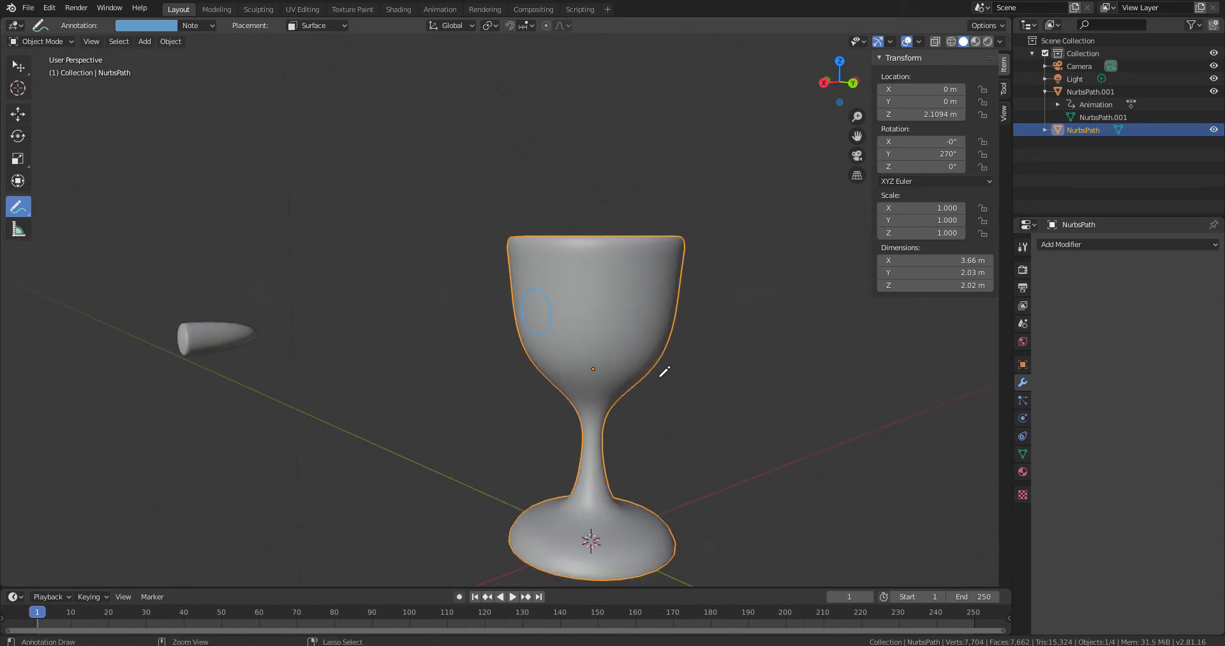
key(ctrl+z)
- Draw two concentric annotation loops around the bullet's entry point on the goblet's bowl at frame 1
middle_drag(511, 356, 577, 358)
scroll(581, 361, up, 3)
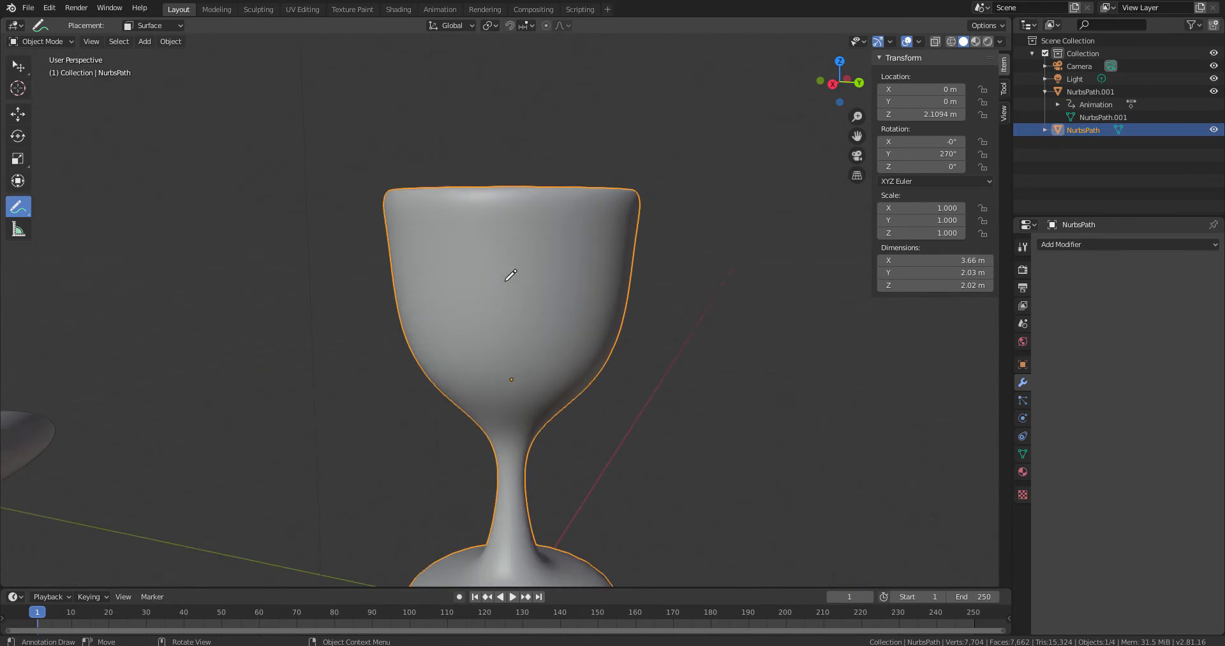
middle_drag(506, 281, 476, 352)
scroll(476, 352, up, 2)
middle_drag(356, 336, 379, 327)
mouse_move(298, 299)
mouse_down()
mouse_move(259, 299)
mouse_move(225, 376)
mouse_move(309, 402)
mouse_move(314, 300)
mouse_move(297, 299)
mouse_up()
mouse_move(287, 345)
mouse_down()
mouse_move(260, 345)
mouse_move(286, 349)
mouse_up()
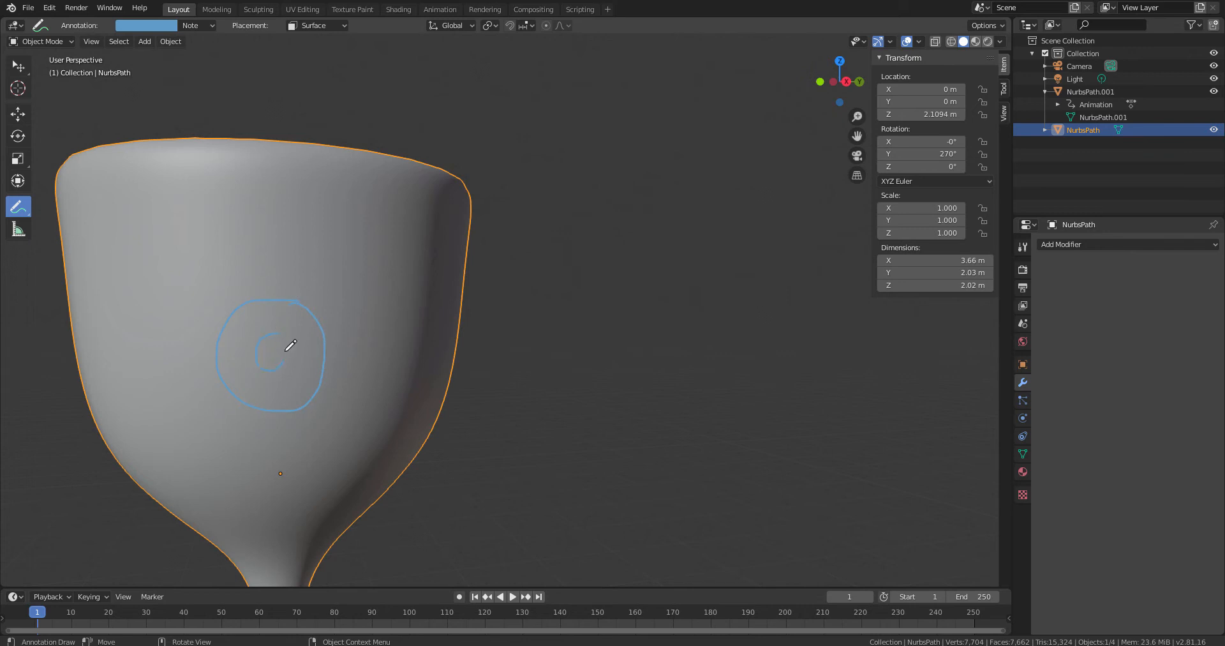
- Draw two concentric annotation loops around the bullet's exit point on the opposite side of the bowl at frame 1
mouse_move(274, 323)
middle_down()
mouse_move(430, 364)
mouse_move(506, 361)
mouse_move(705, 425)
mouse_move(733, 411)
mouse_move(553, 336)
mouse_move(622, 318)
middle_up()
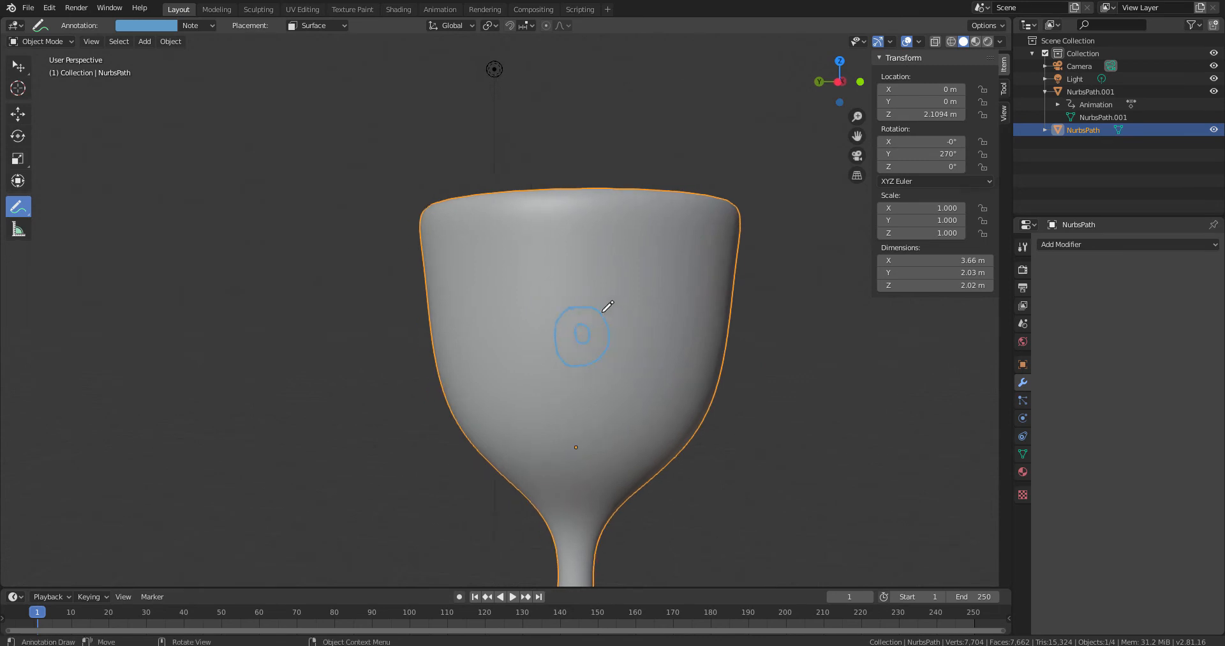
mouse_move(602, 311)
mouse_down()
mouse_move(577, 307)
mouse_move(549, 365)
mouse_move(610, 367)
mouse_move(599, 309)
mouse_move(582, 347)
mouse_move(590, 329)
mouse_up()
mouse_move(478, 347)
middle_down()
mouse_move(635, 404)
mouse_move(733, 413)
middle_up()
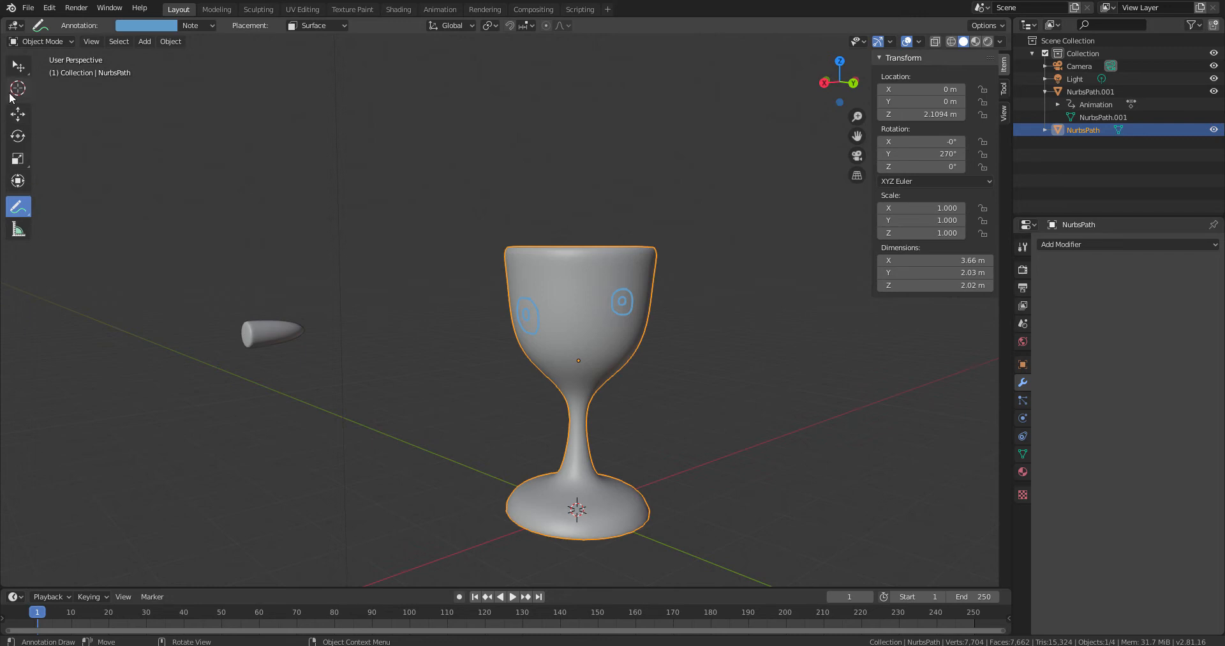
- Start Cell Fracture on the goblet with Annotation Pencil as the point source and a Noise of 0.5
click(18, 65)
click(170, 42)
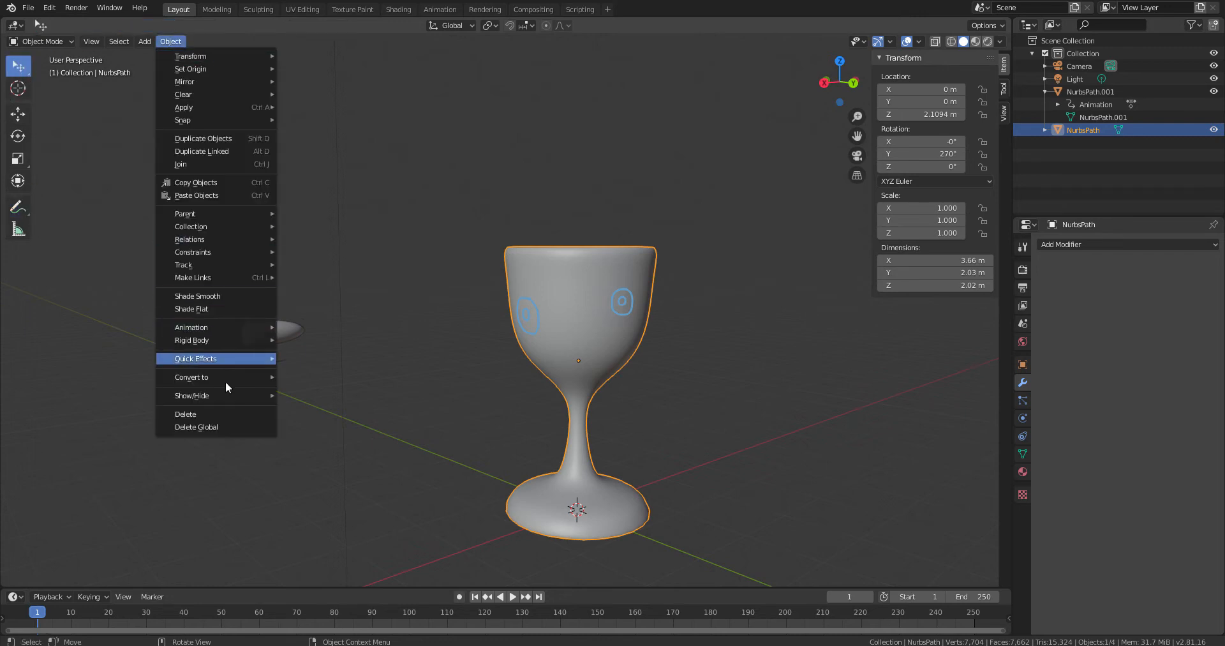
mouse_move(227, 376)
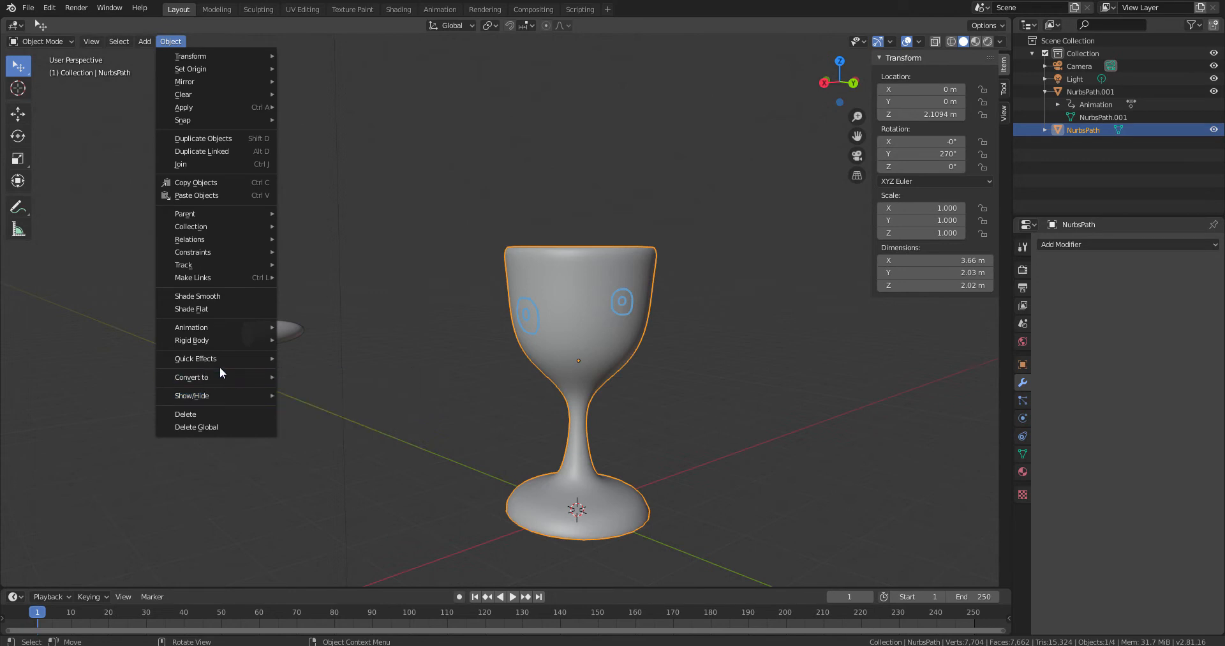
click(338, 415)
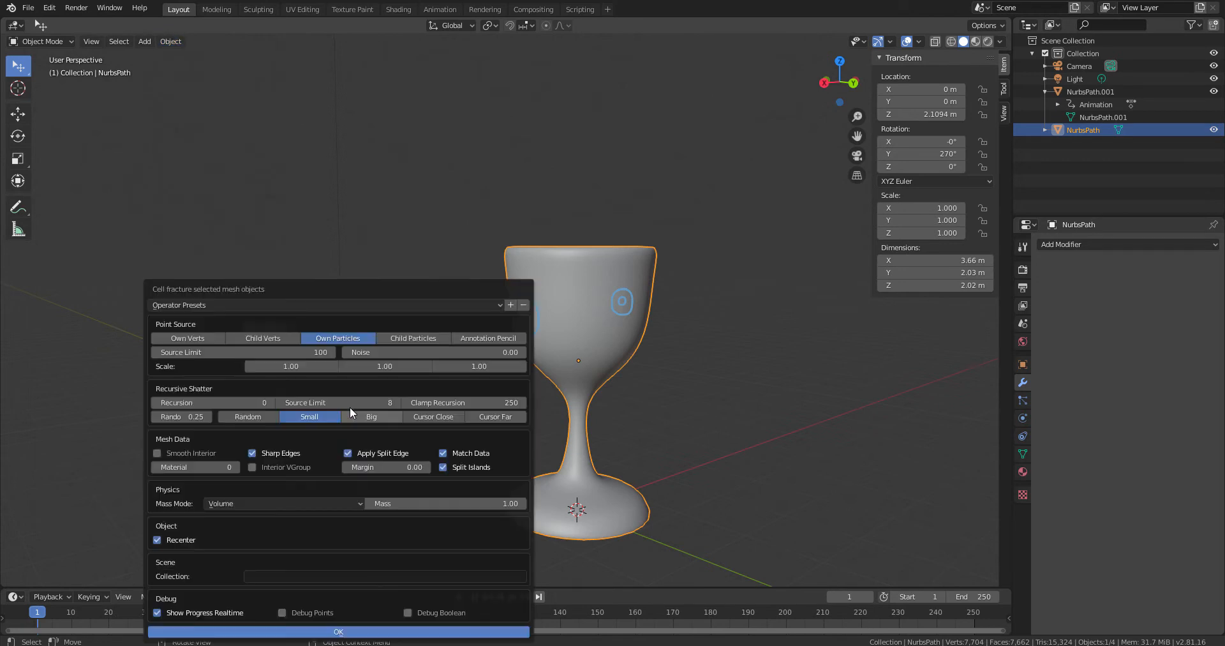
drag(471, 409, 737, 214)
click(738, 220)
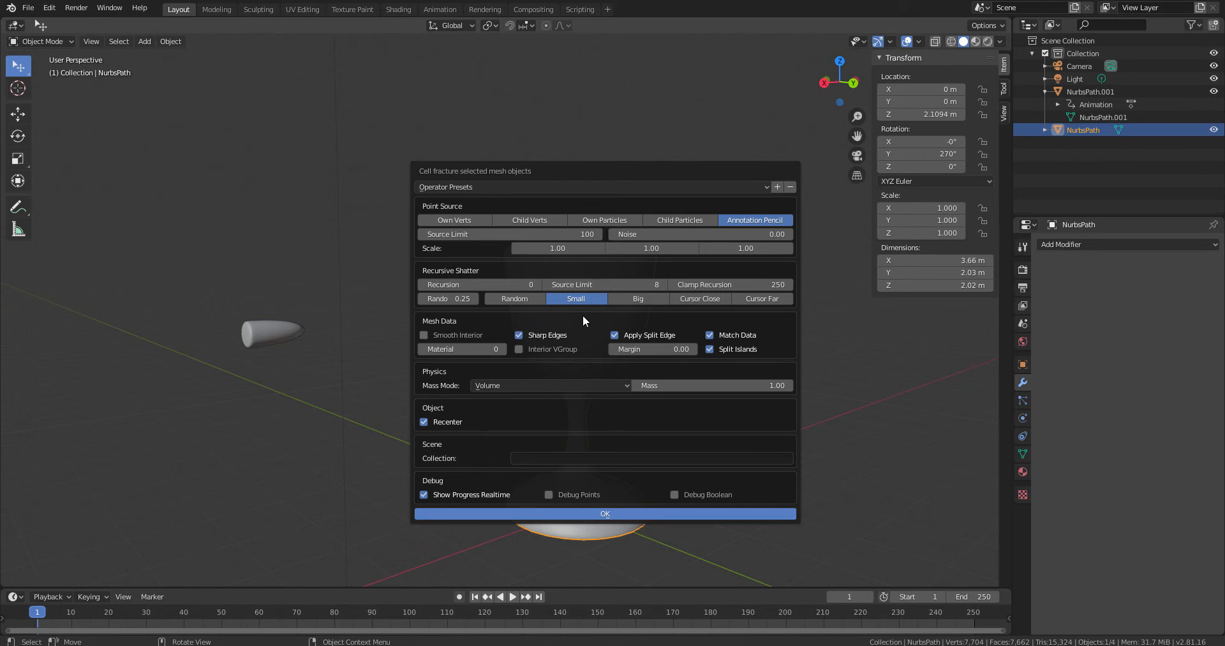
click(755, 235)
text(0.5)
key(Return)
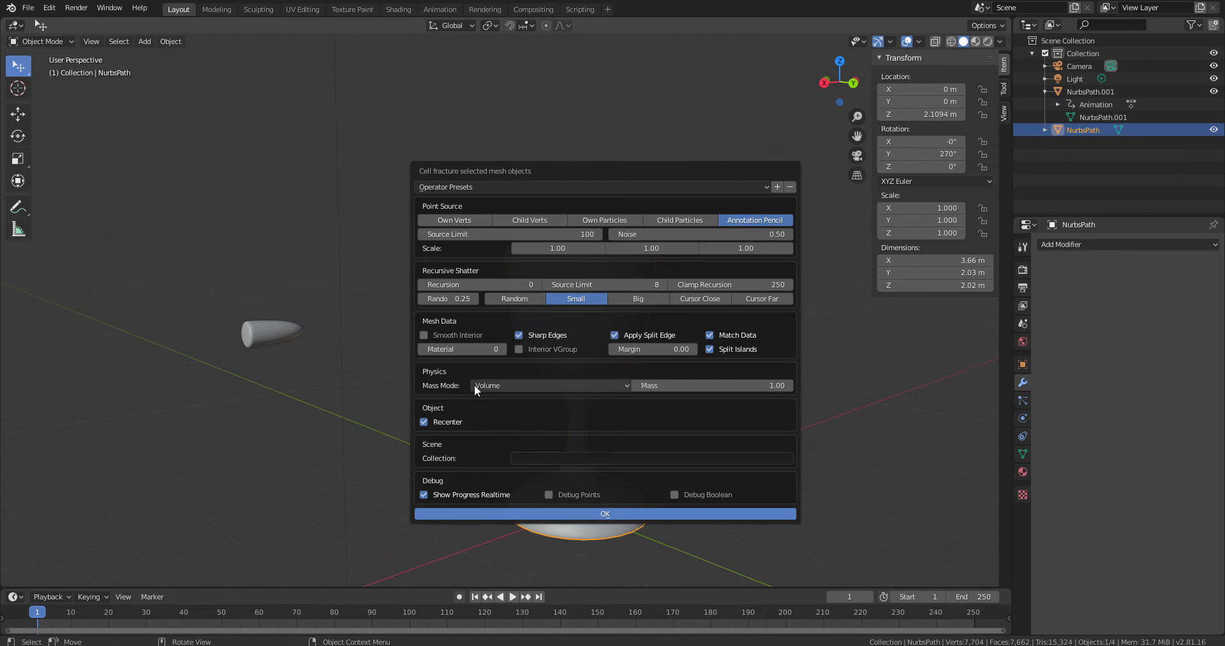
- Set the fracture's Mesh Data Margin to 0.00
click(651, 349)
key(Return)
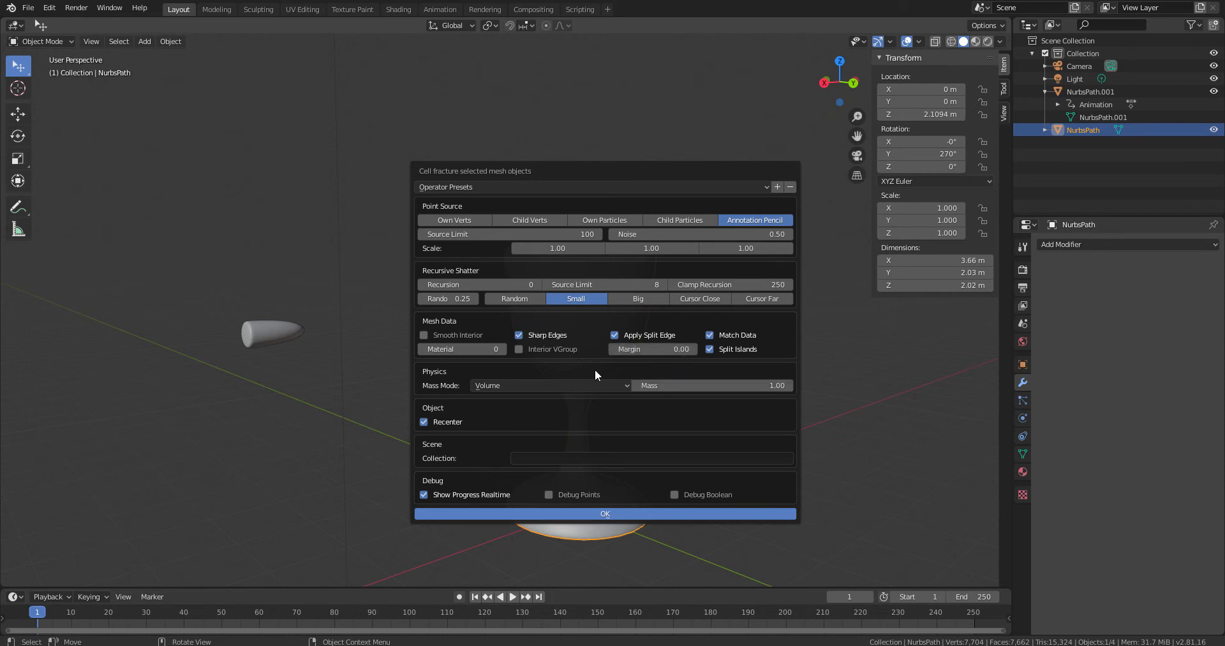
click(664, 348)
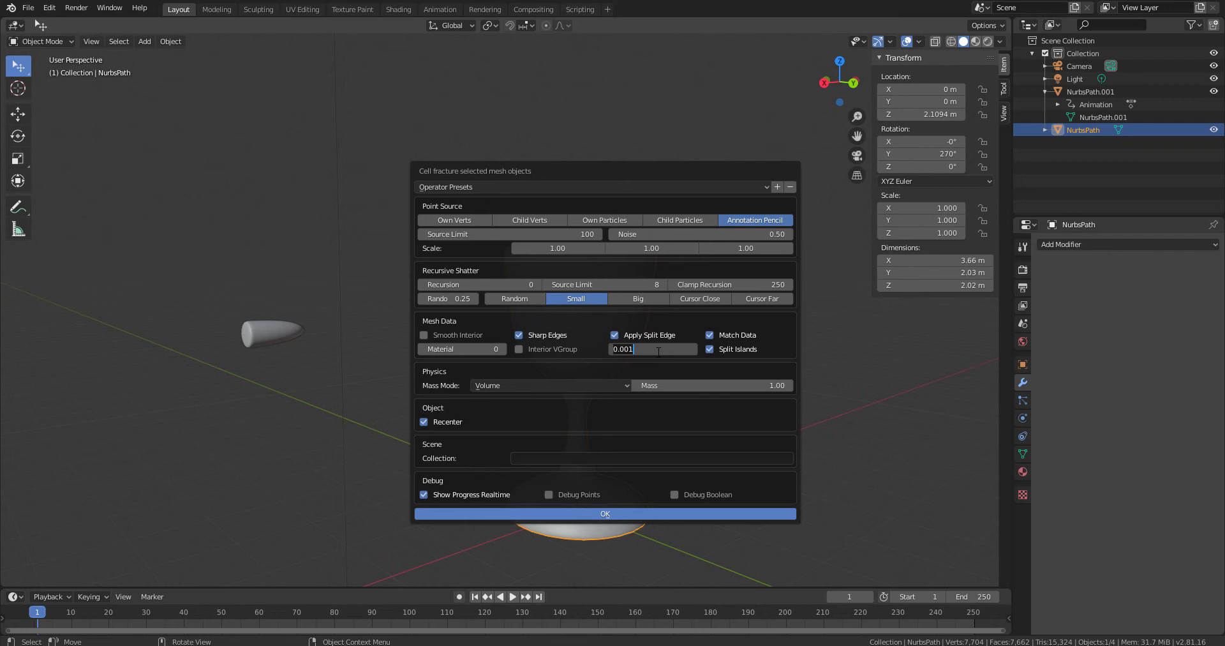
key(BackSpace)
key(Return)
- Assign the pieces to a collection named Fracture and run the cell fracture on the goblet
click(538, 458)
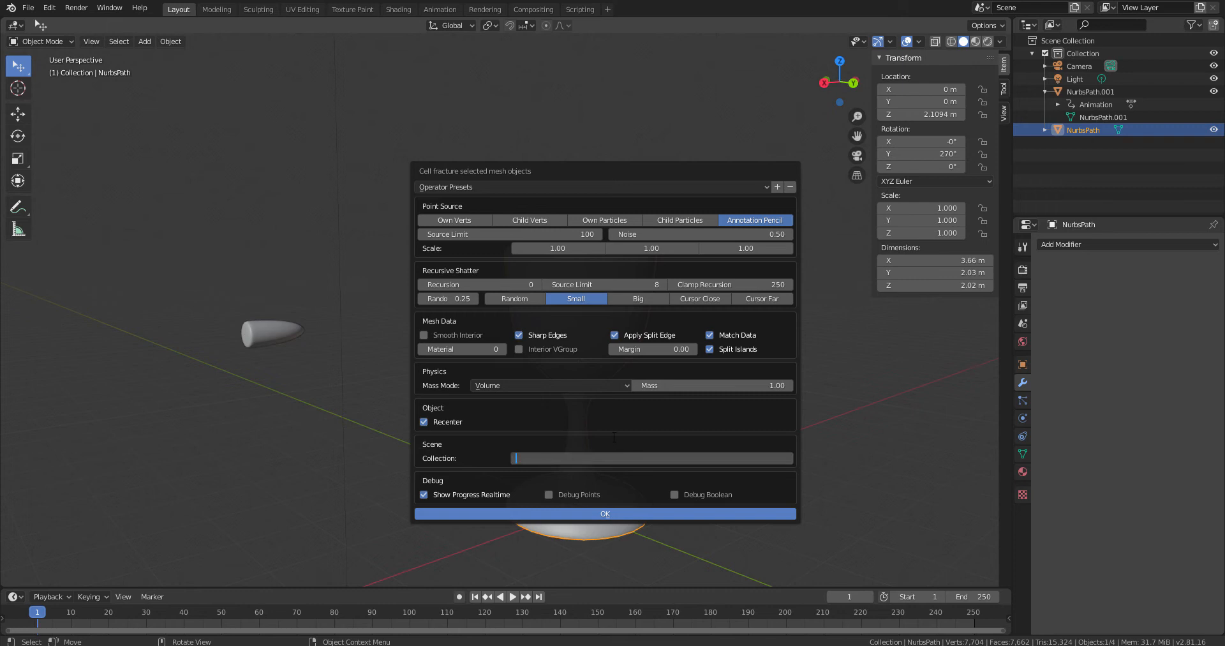
text(Fracture)
click(623, 515)
click(622, 514)
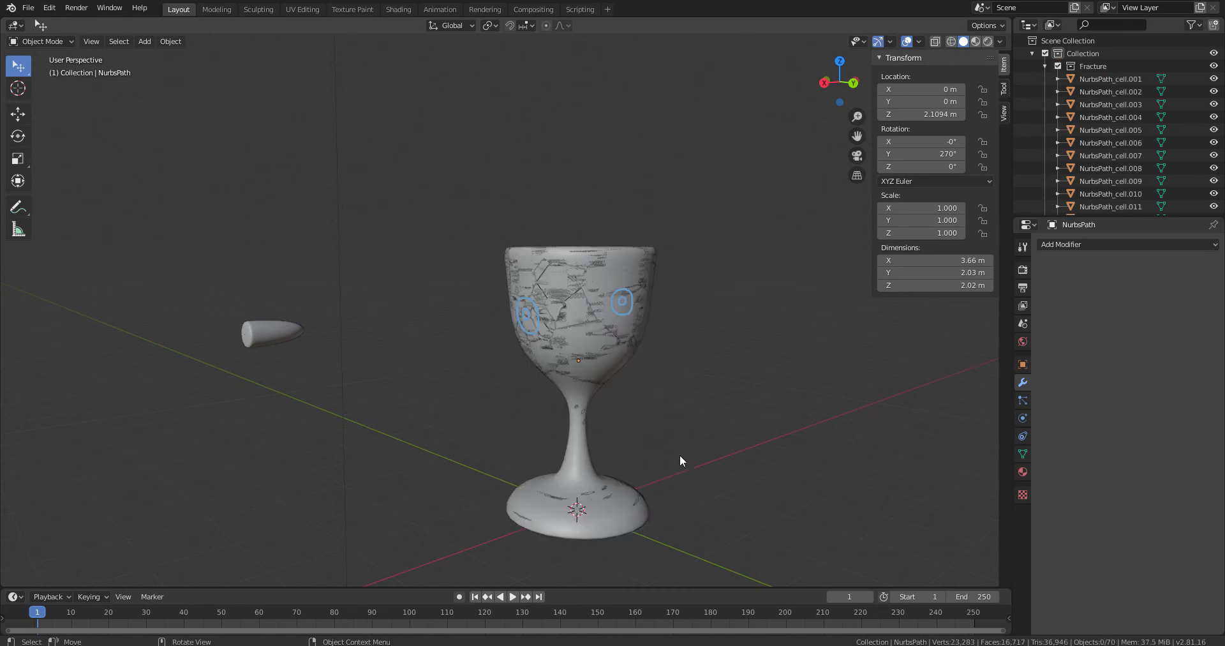
- Move the Fracture collection out of Collection to the top level of the scene and browse its cell objects
click(1044, 67)
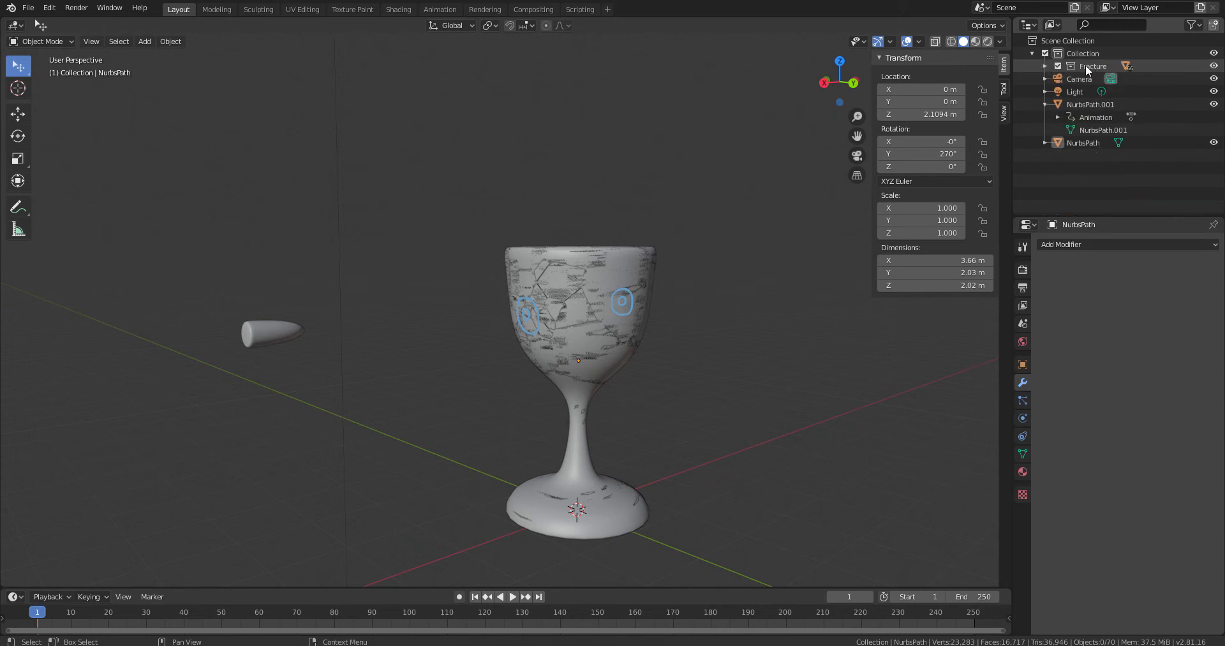
drag(1085, 69, 1021, 192)
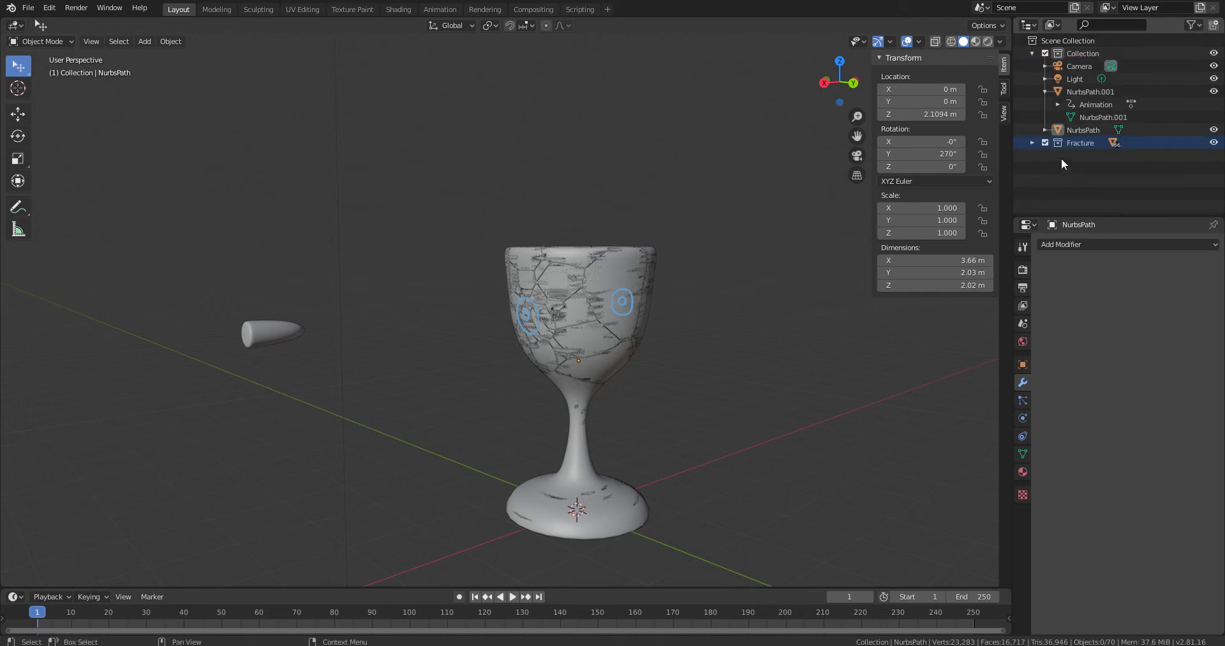
click(1033, 143)
scroll(1125, 168, down, 8)
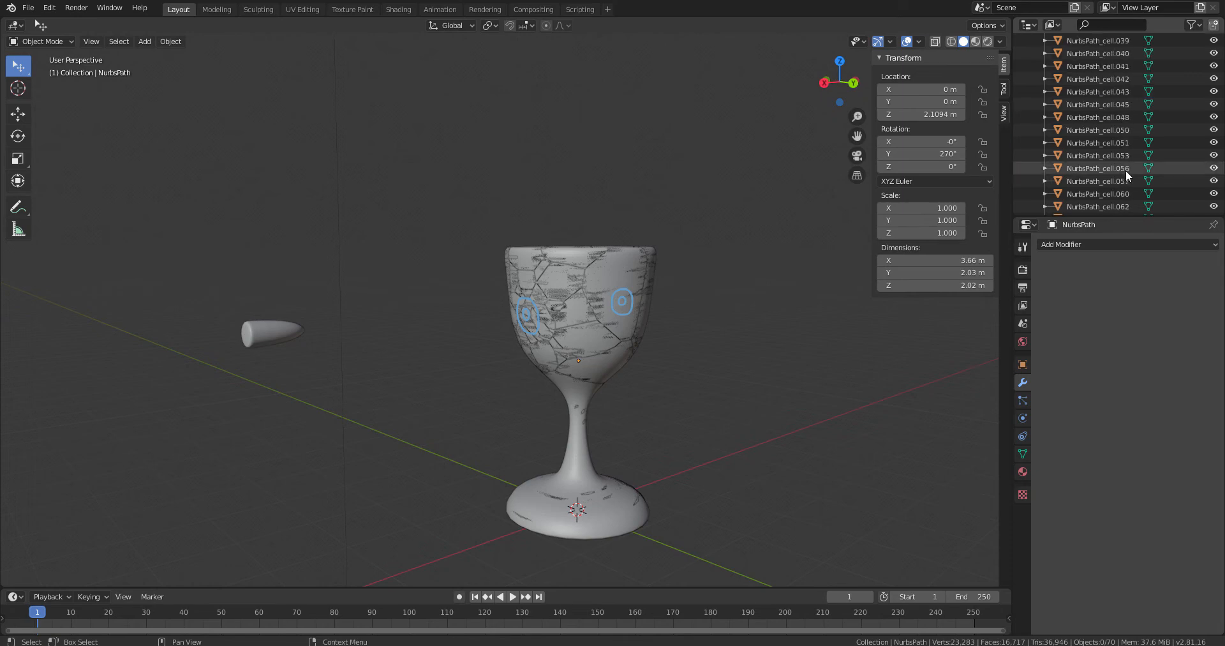
- Review the remaining cell objects in the Fracture collection, collapse it and make it the active collection
scroll(1124, 176, down, 5)
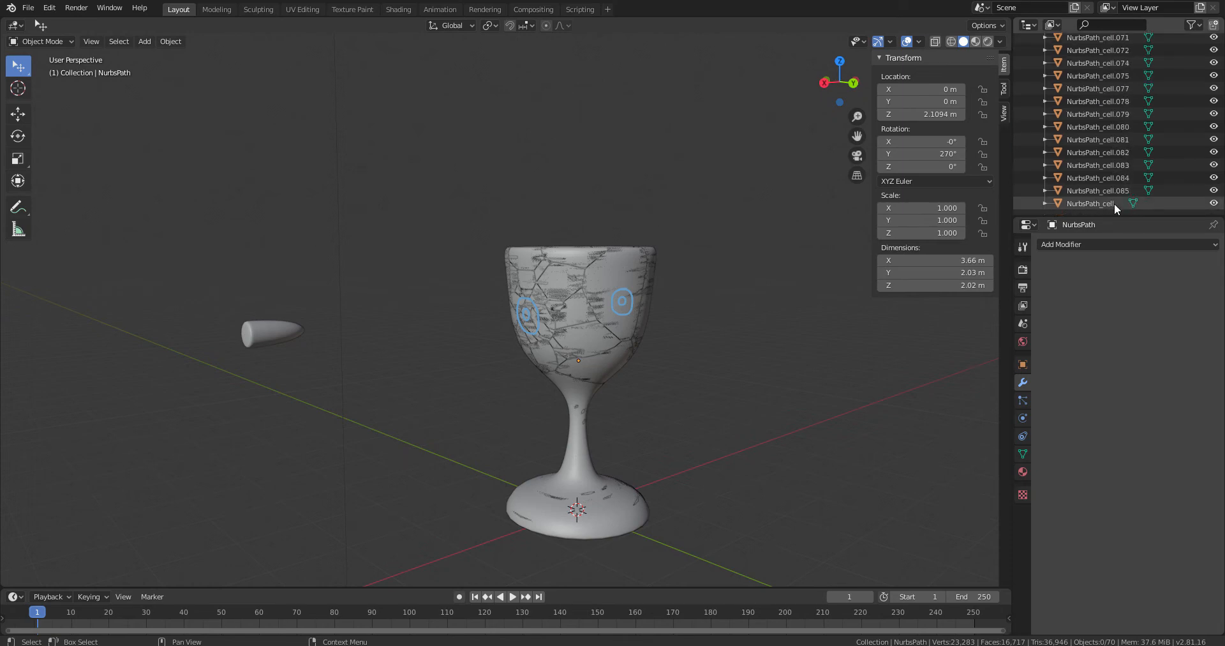
scroll(1123, 190, up, 15)
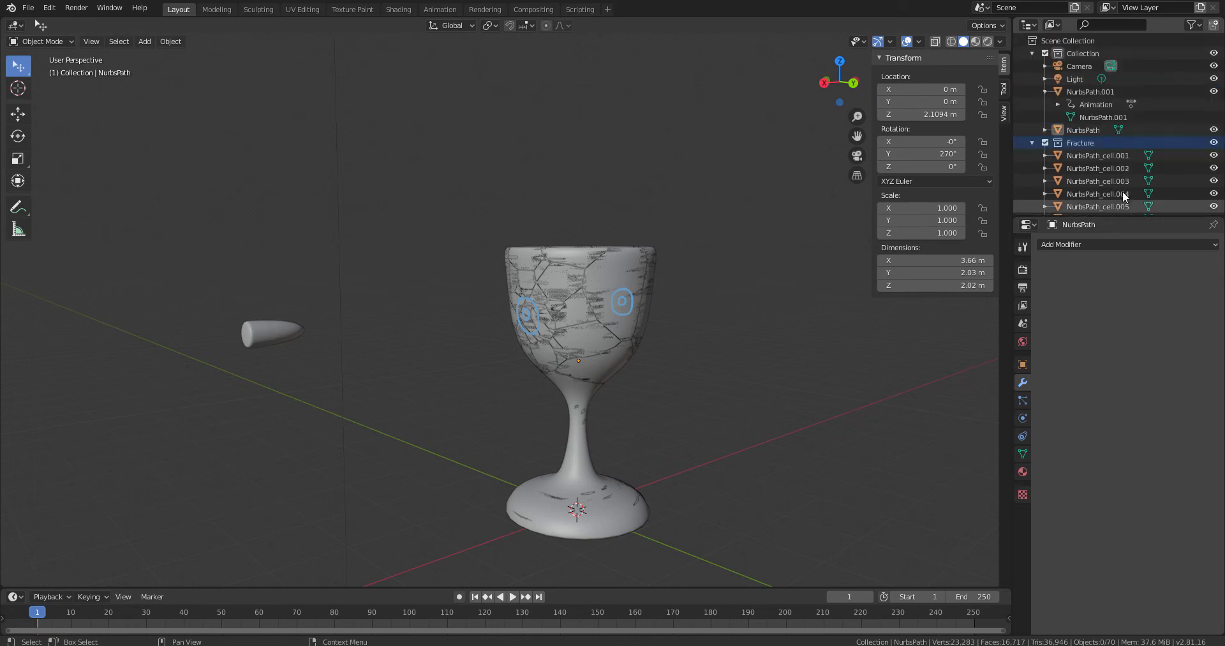
click(1032, 143)
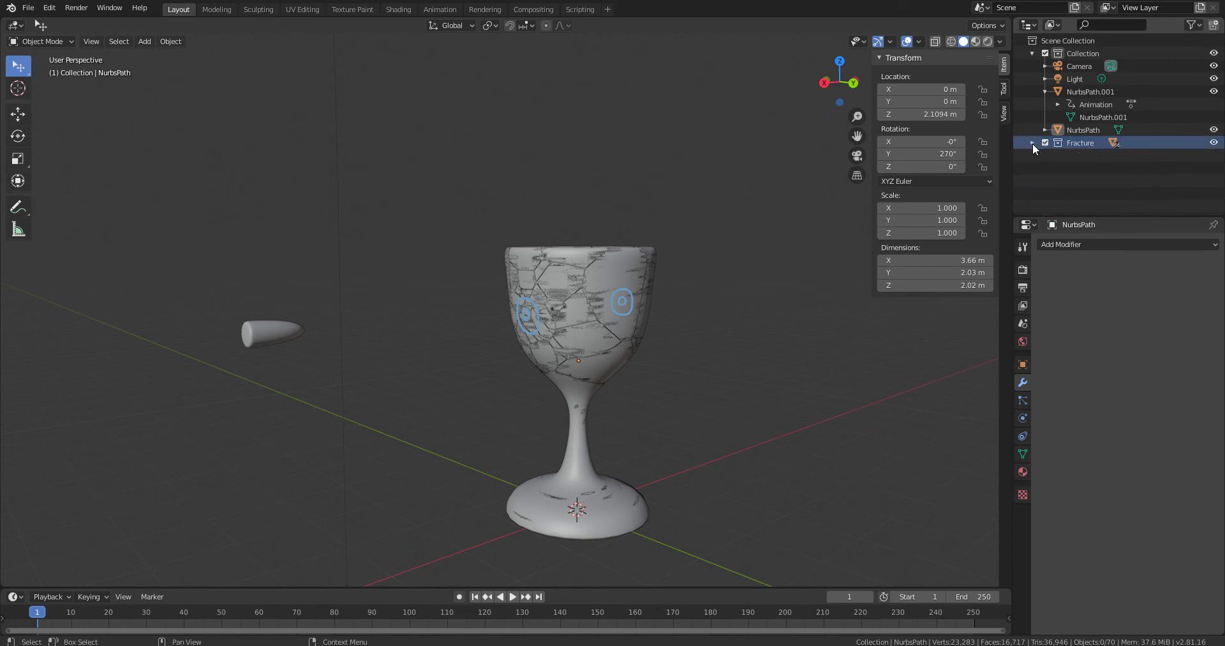
click(1089, 143)
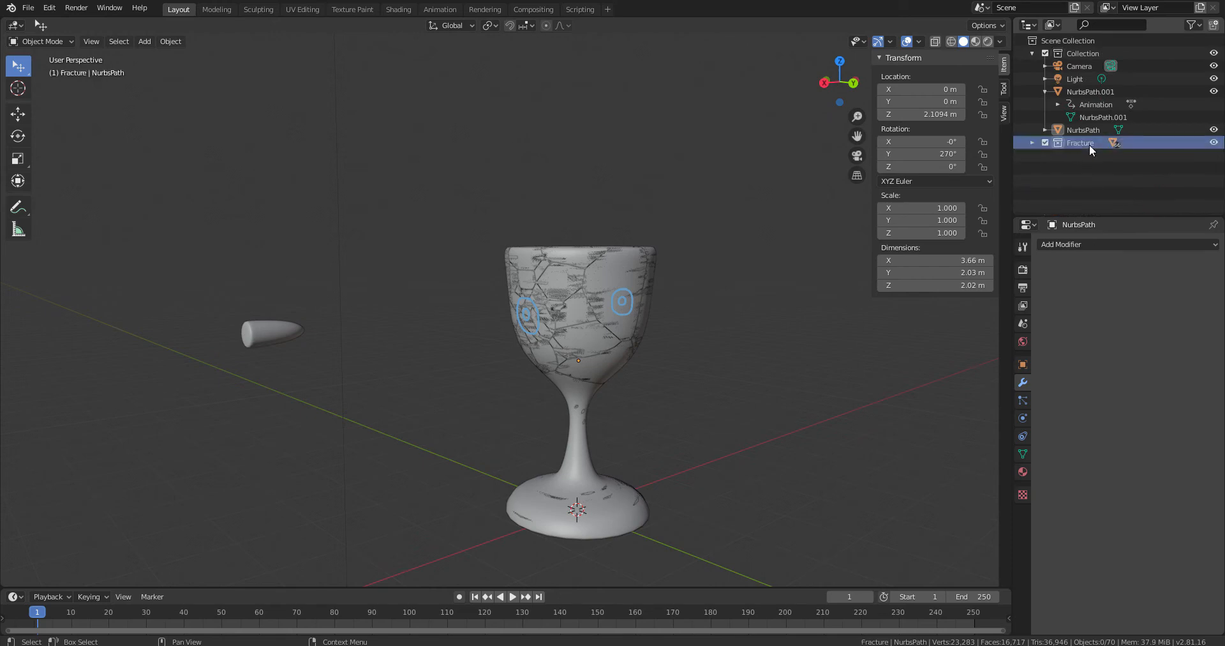
- Toggle the Fracture collection's visibility off and on, collapse NurbsPath.001 and hide the original NurbsPath goblet
click(1214, 143)
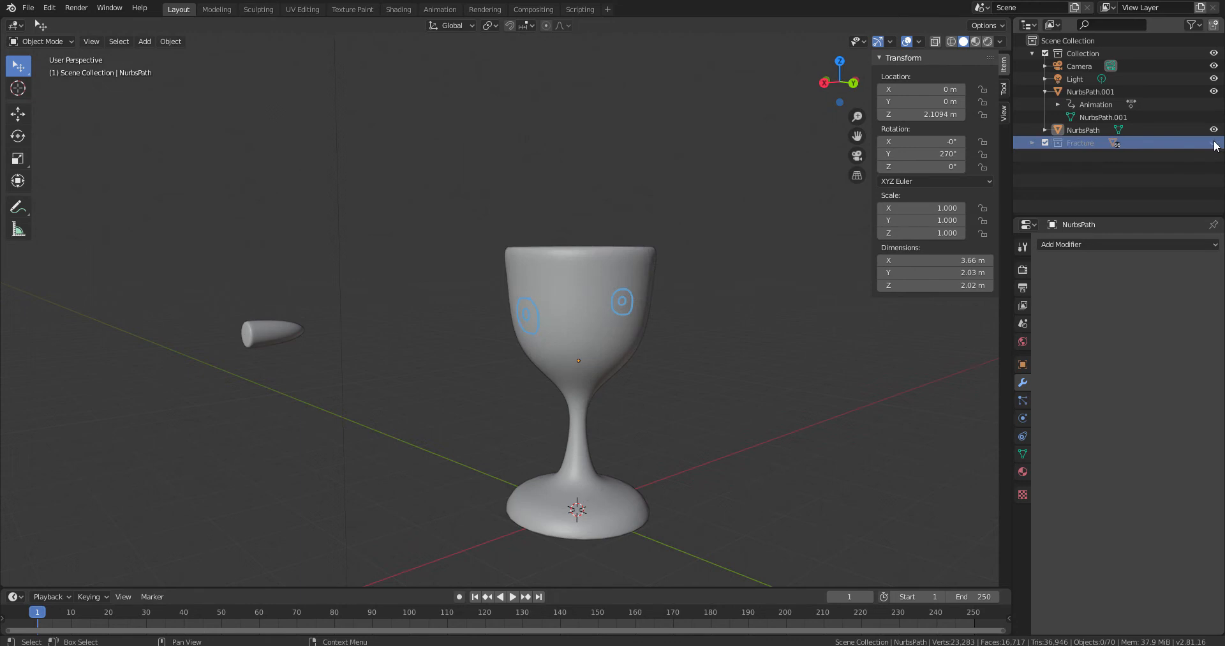
click(1214, 143)
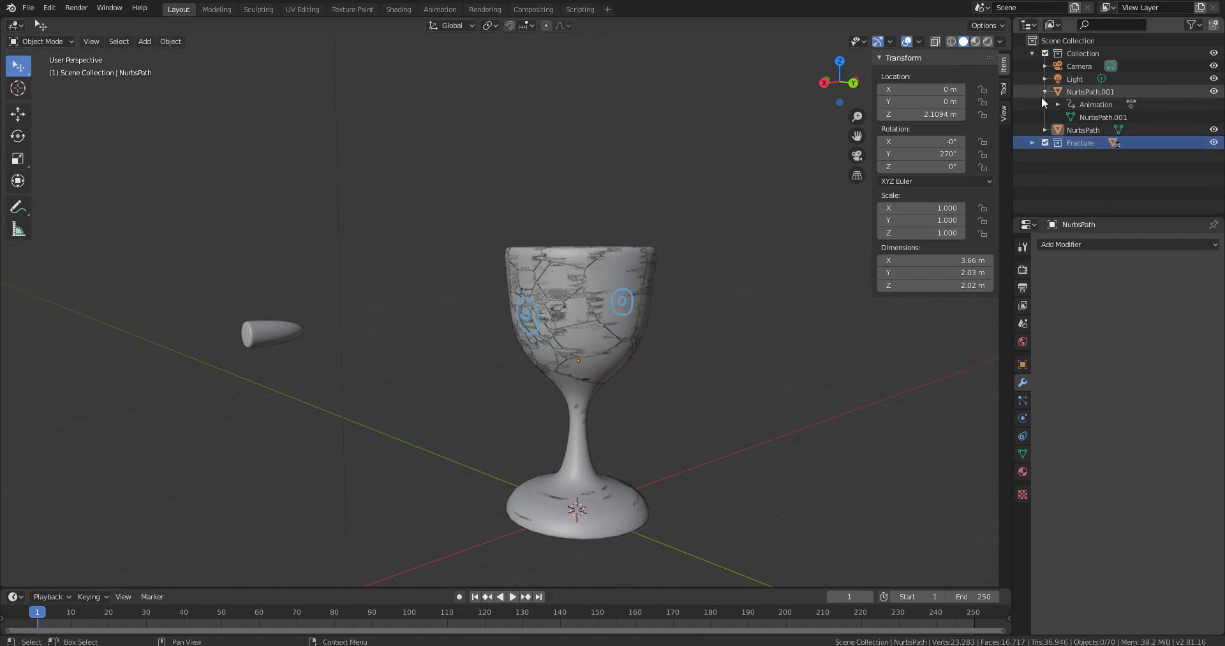
click(1045, 92)
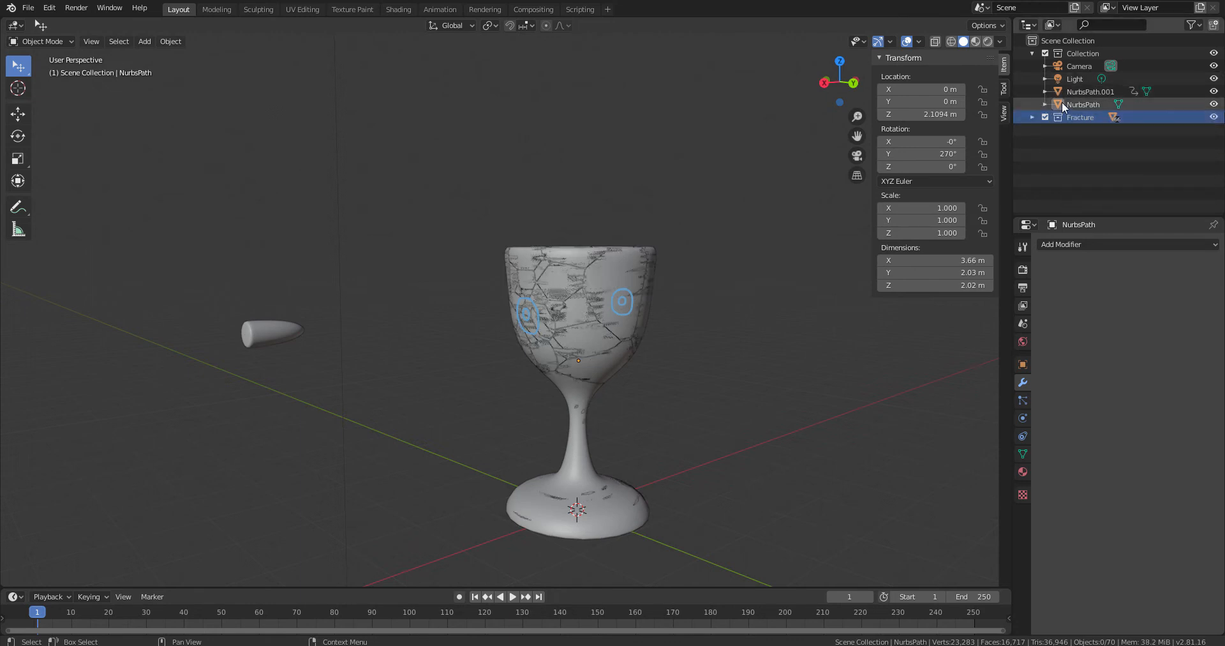
click(1214, 105)
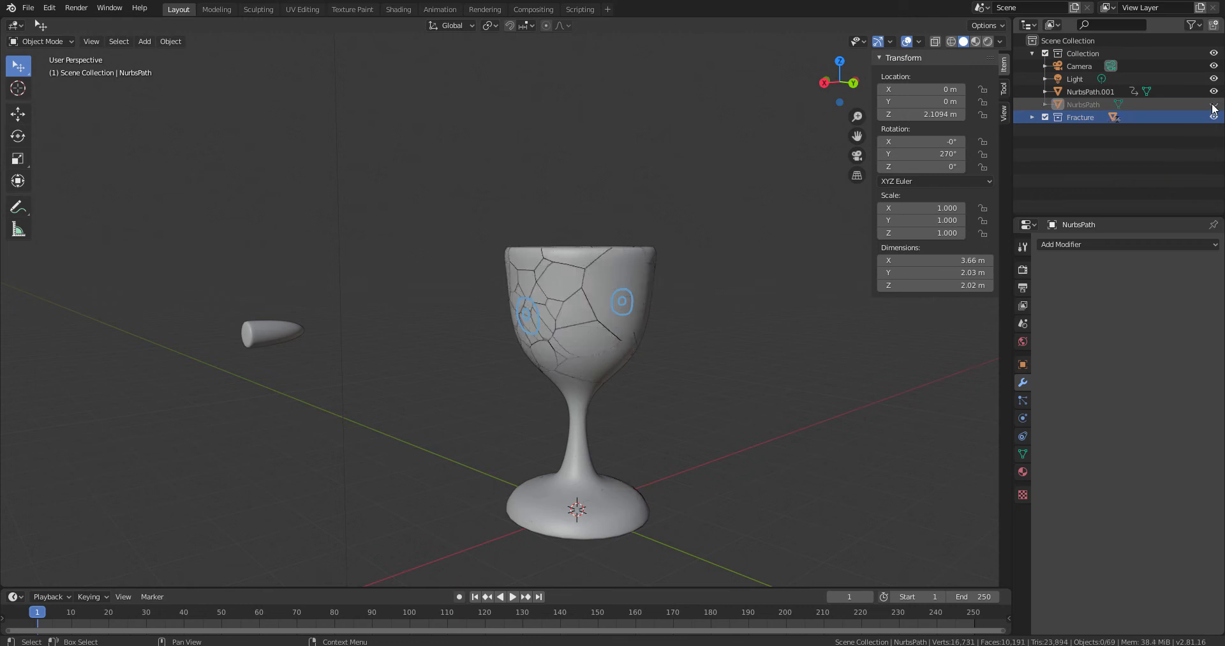
- Examine the crack pattern around the annotated entry and exit points on the fractured goblet from several sides
middle_drag(550, 369, 410, 398)
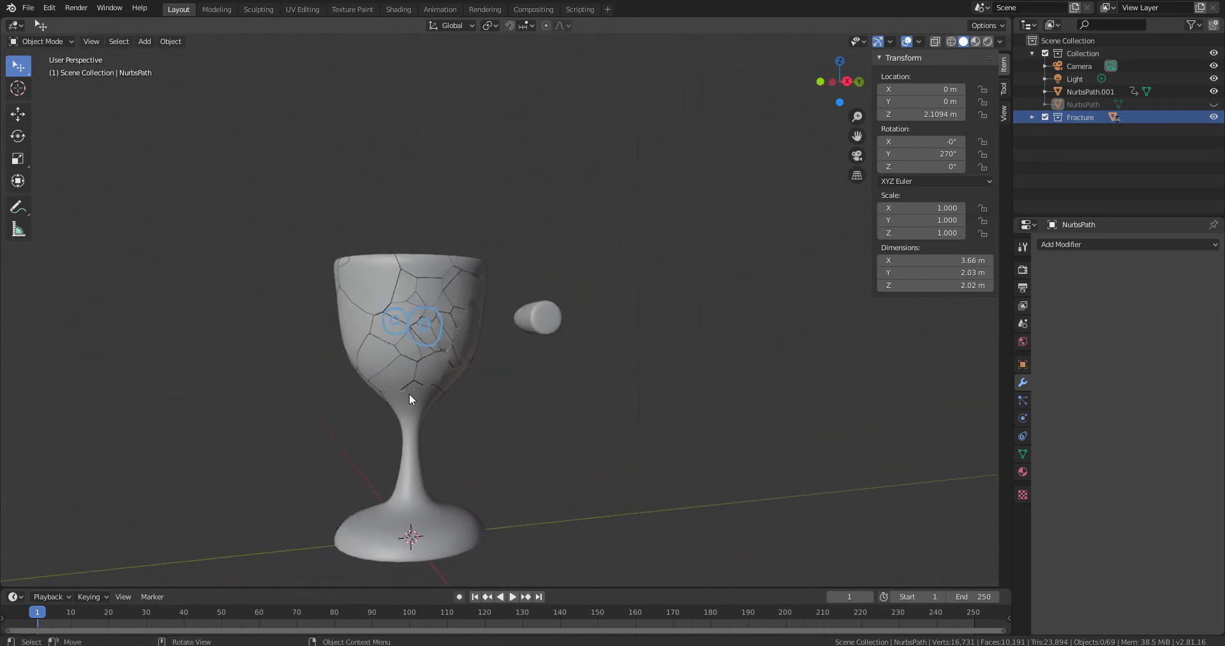
scroll(424, 395, up, 6)
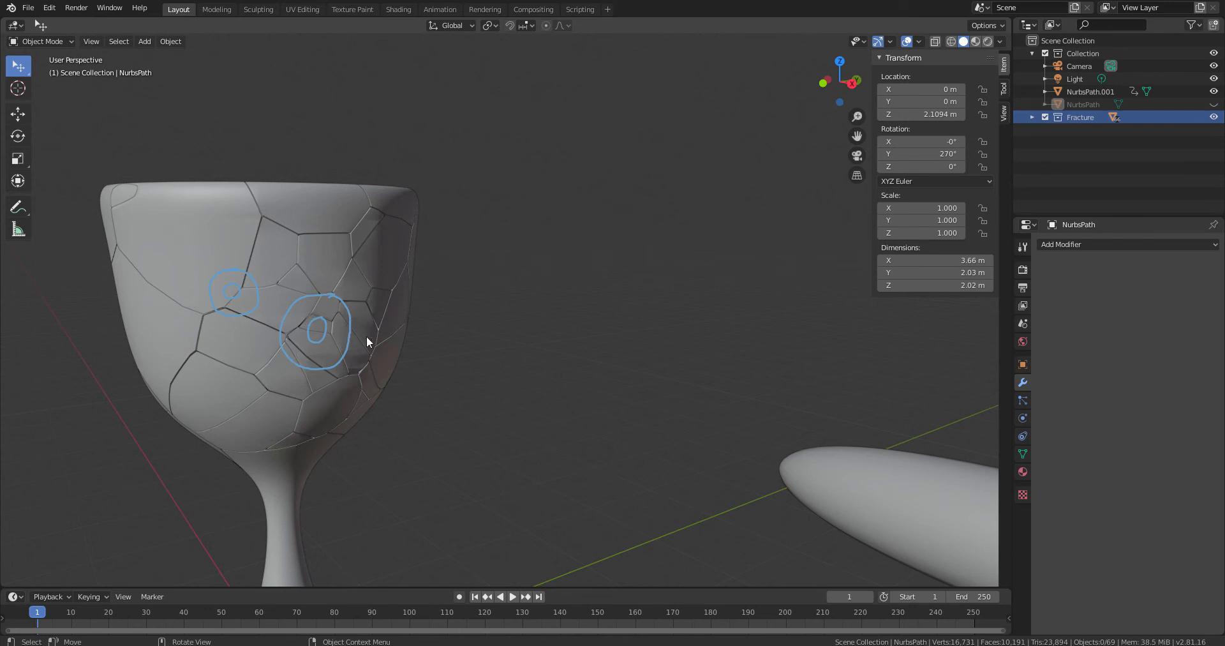
middle_drag(326, 346, 312, 324)
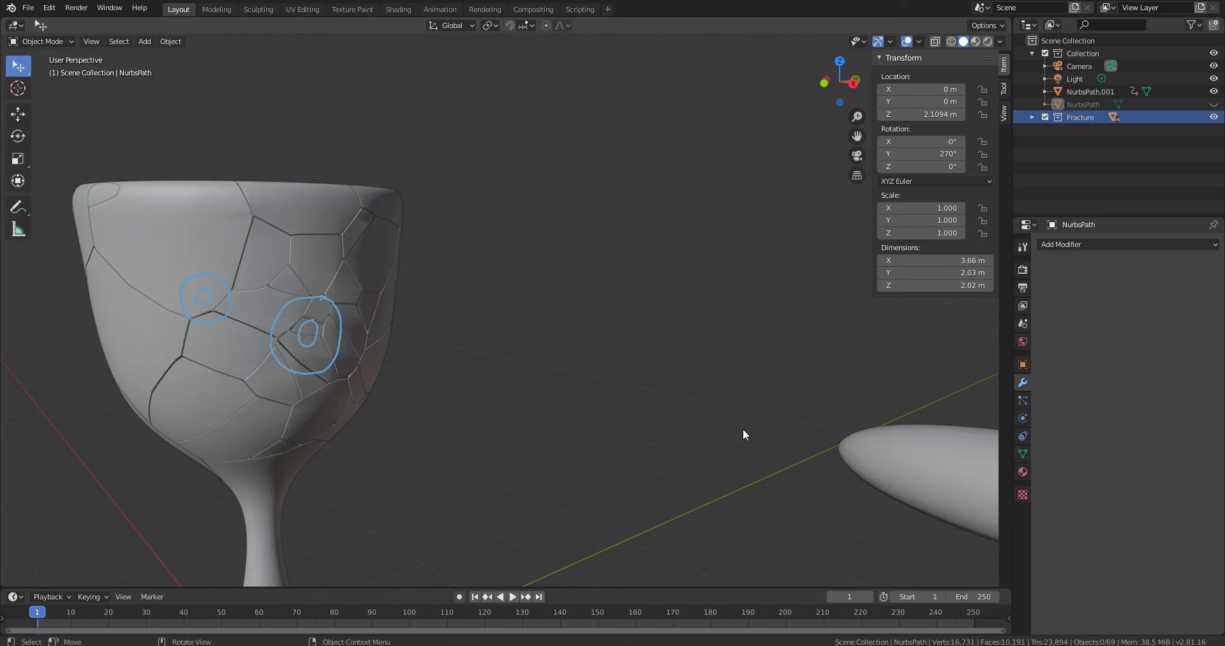
middle_drag(351, 404, 407, 277)
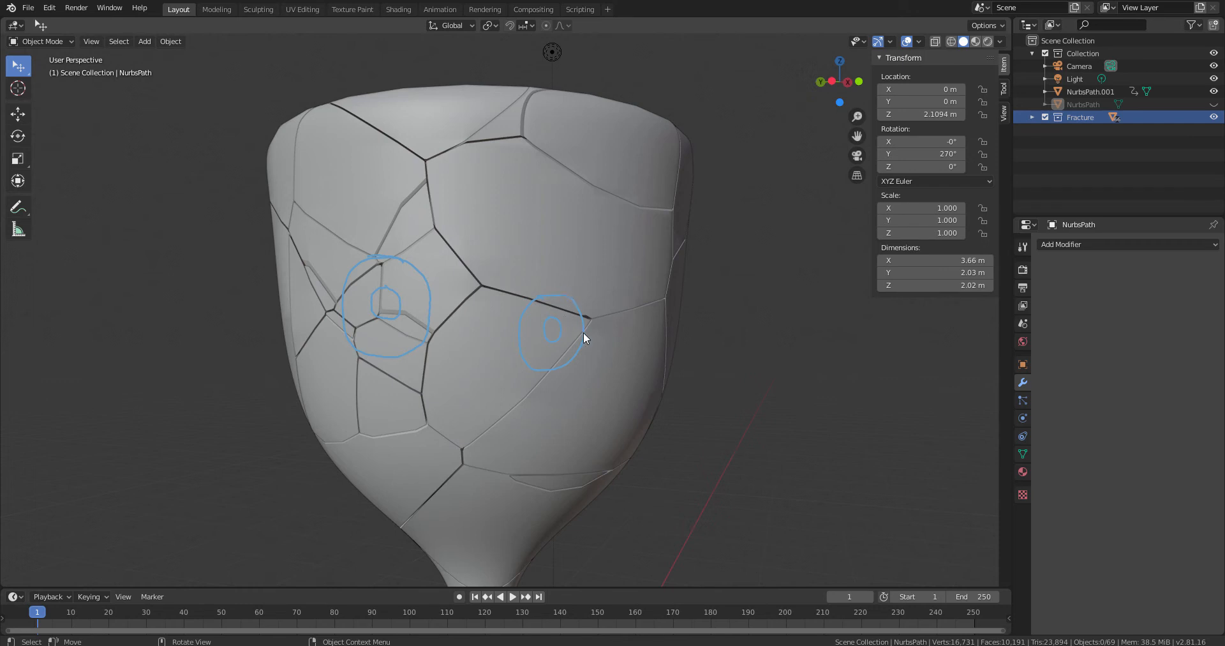
middle_drag(583, 332, 359, 357)
scroll(386, 366, down, 1)
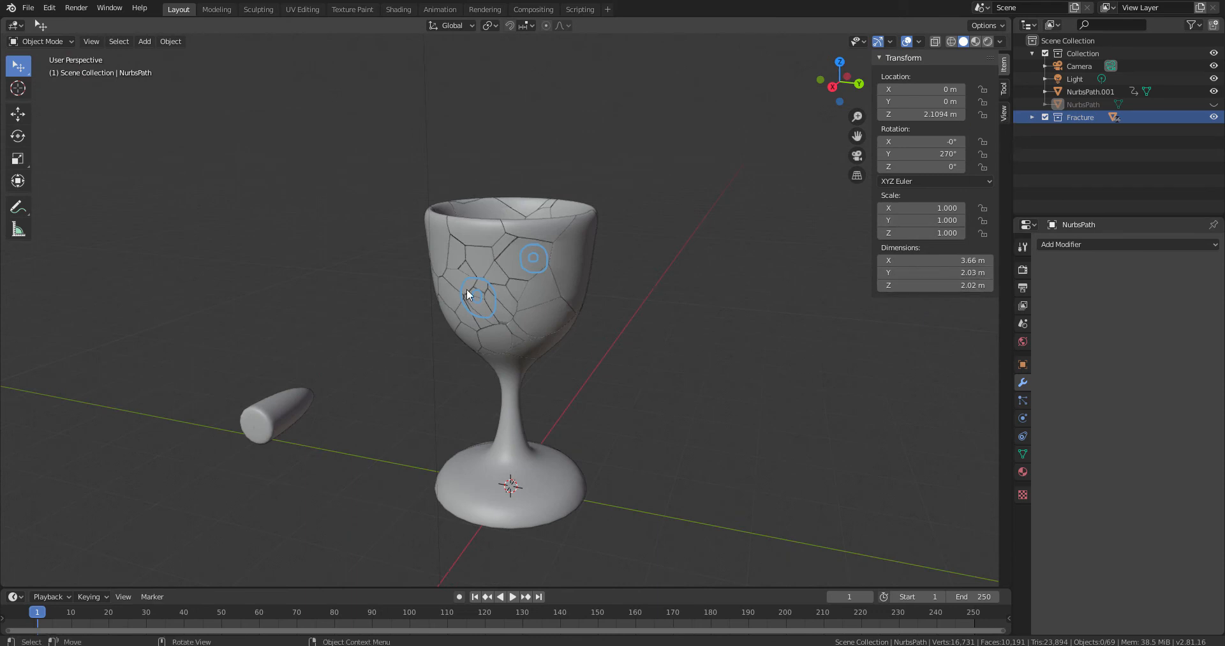
middle_drag(624, 370, 561, 326)
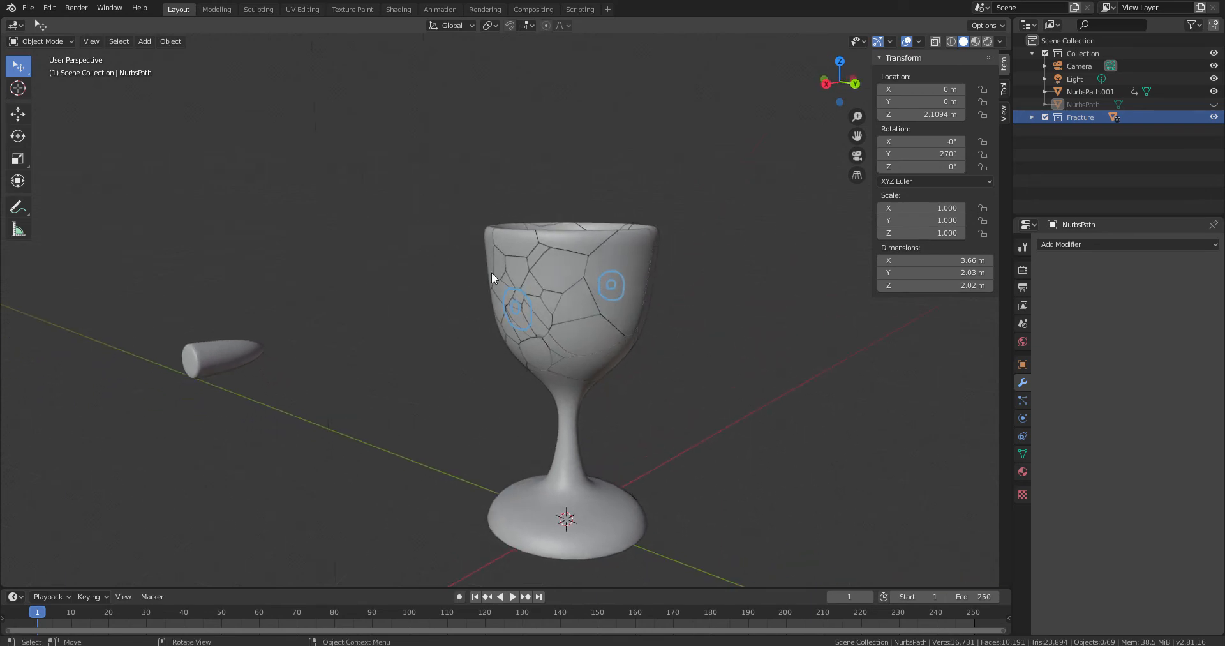
- Unlink the Annotations data-block to remove the drawn entry and exit marks from the scene
click(1005, 114)
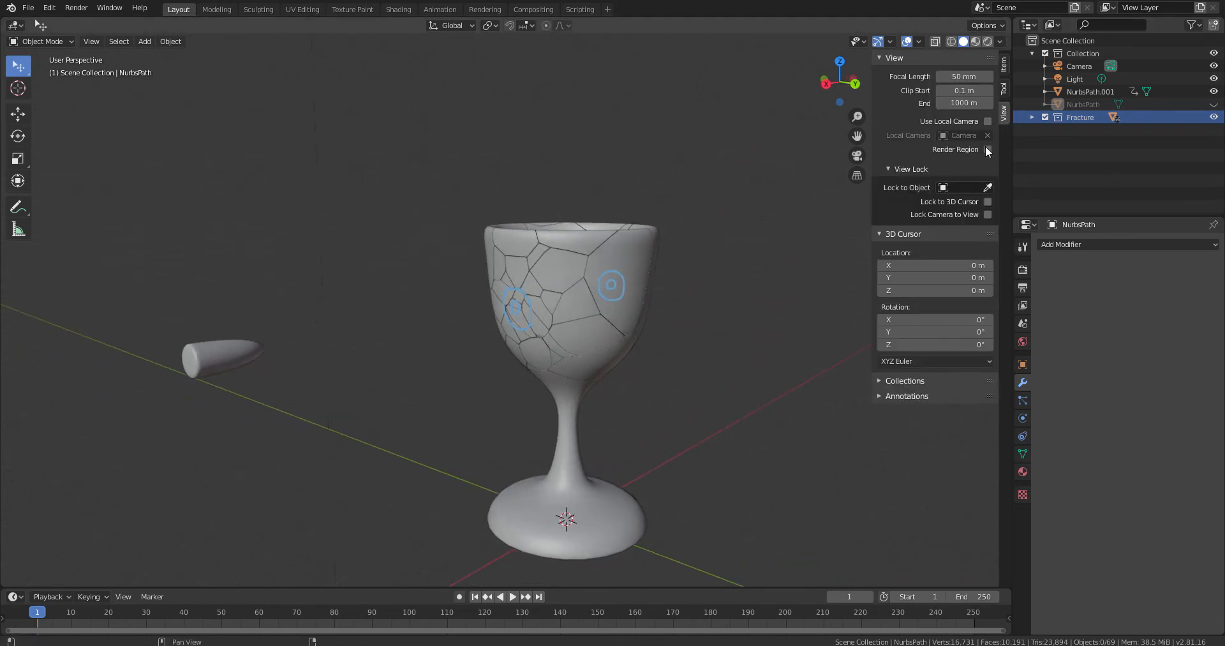
click(879, 395)
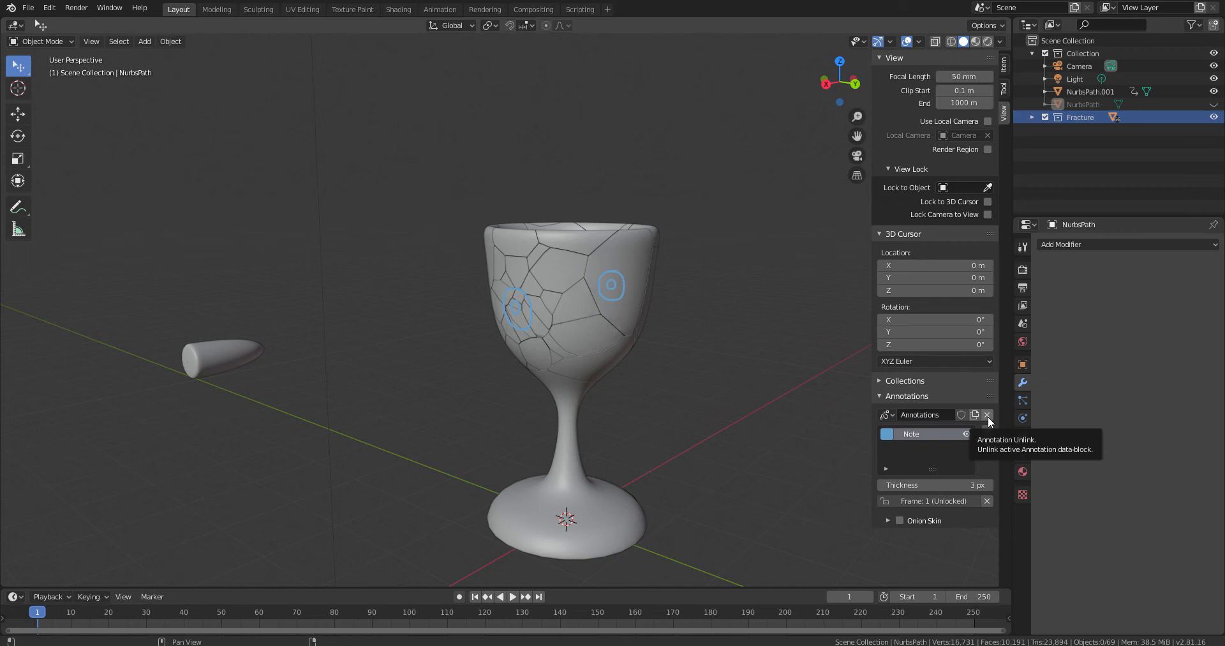
click(988, 415)
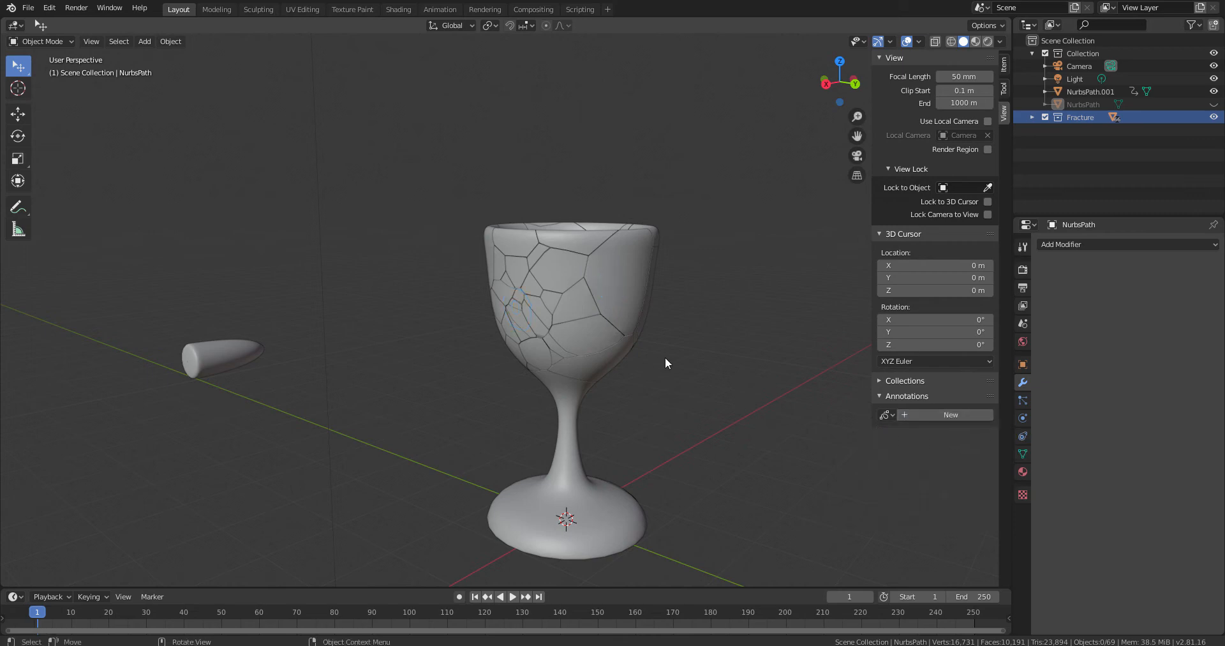
- Try moving a large fragment of the cup away from the goblet to check its separation, and undo the move
middle_drag(657, 407, 680, 406)
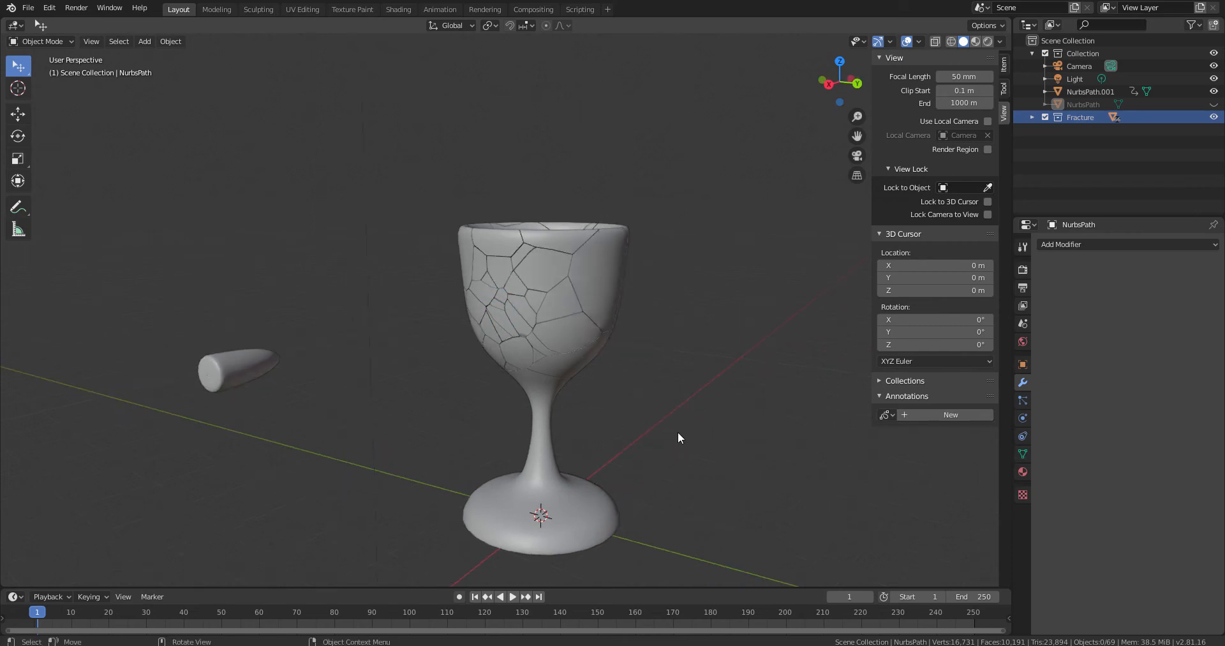
middle_drag(674, 427, 603, 469)
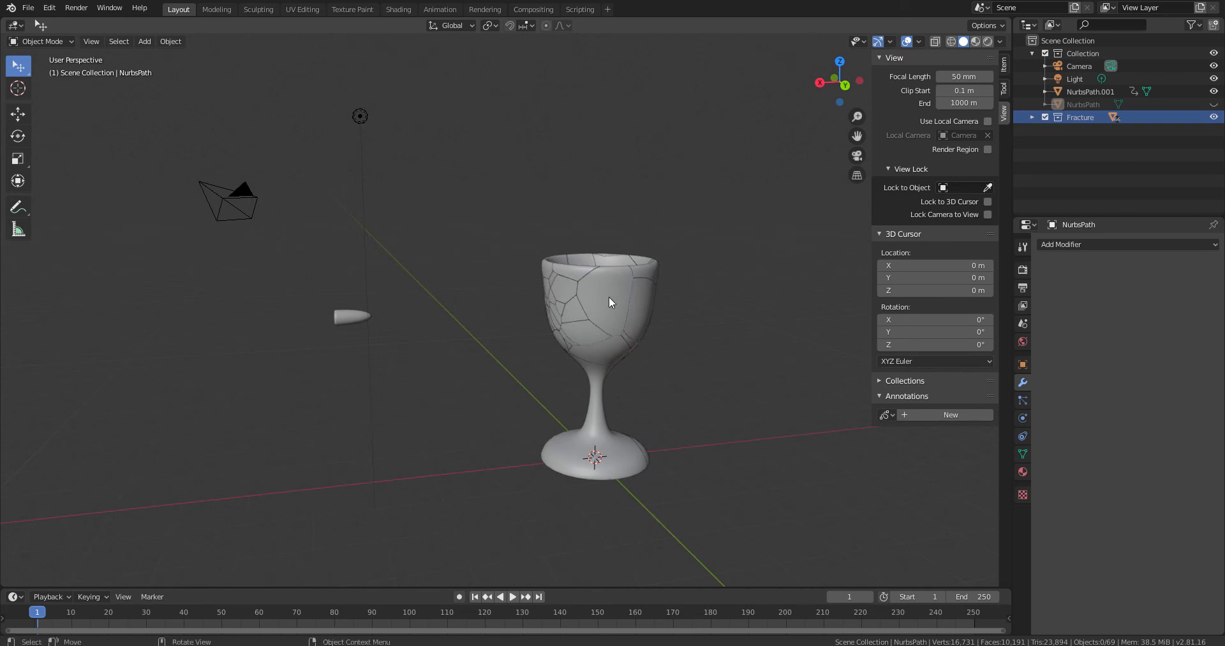
click(622, 319)
key(g)
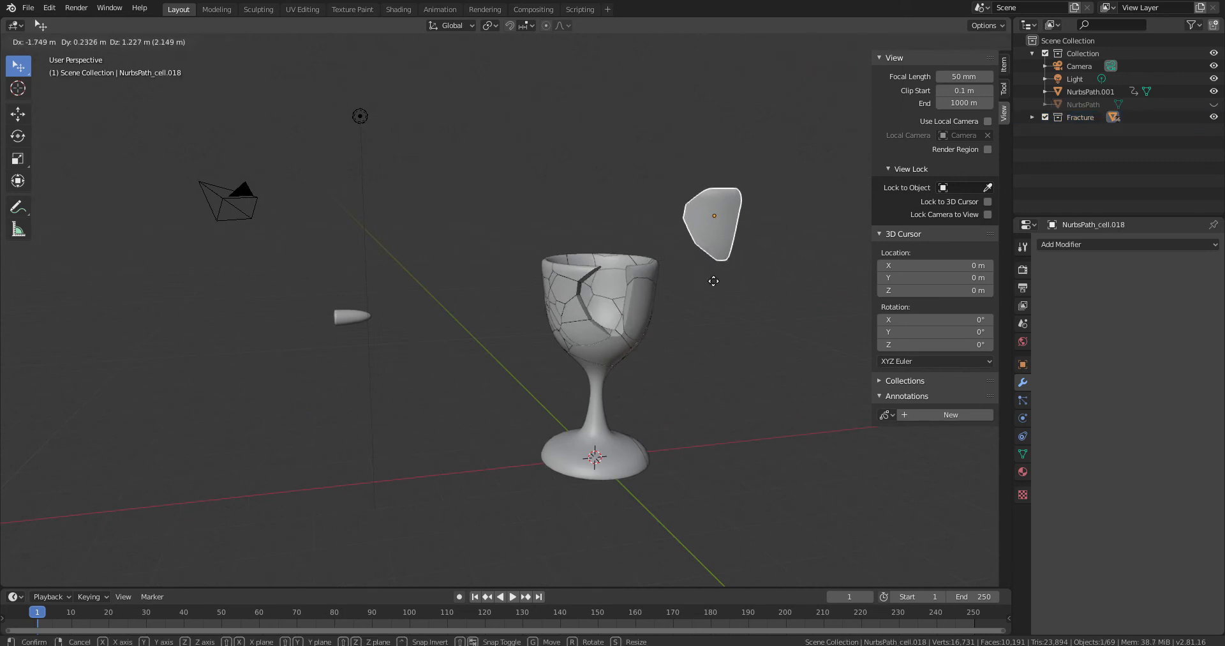
key(Escape)
scroll(678, 331, up, 4)
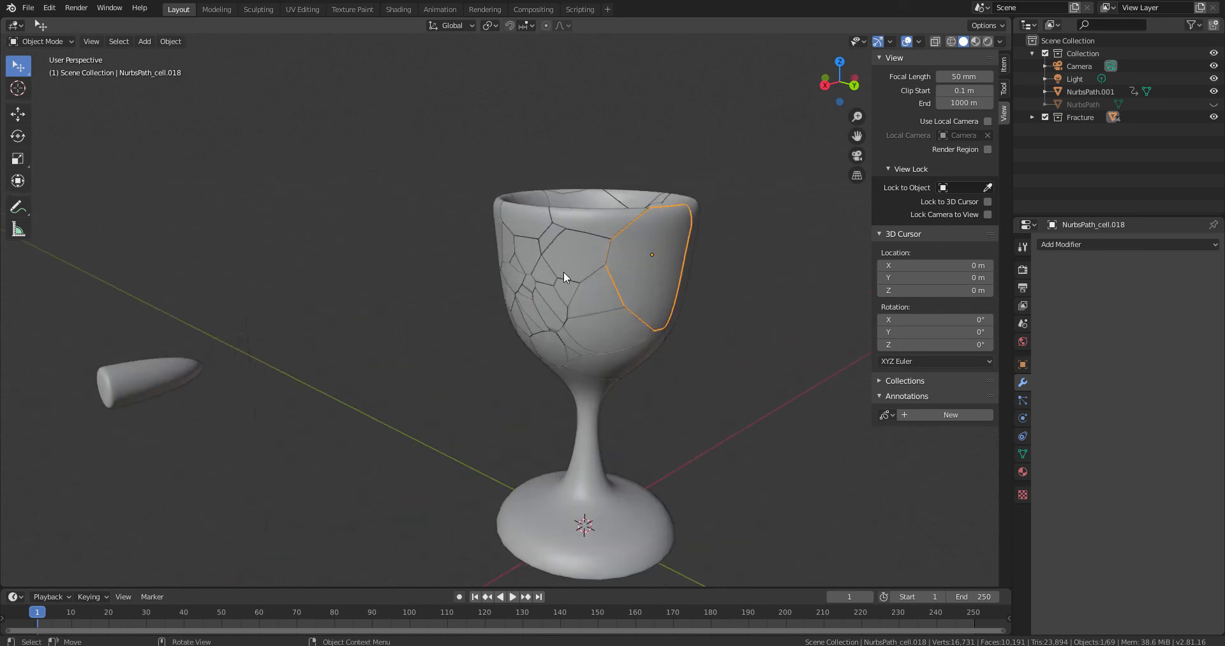
middle_drag(564, 270, 690, 323)
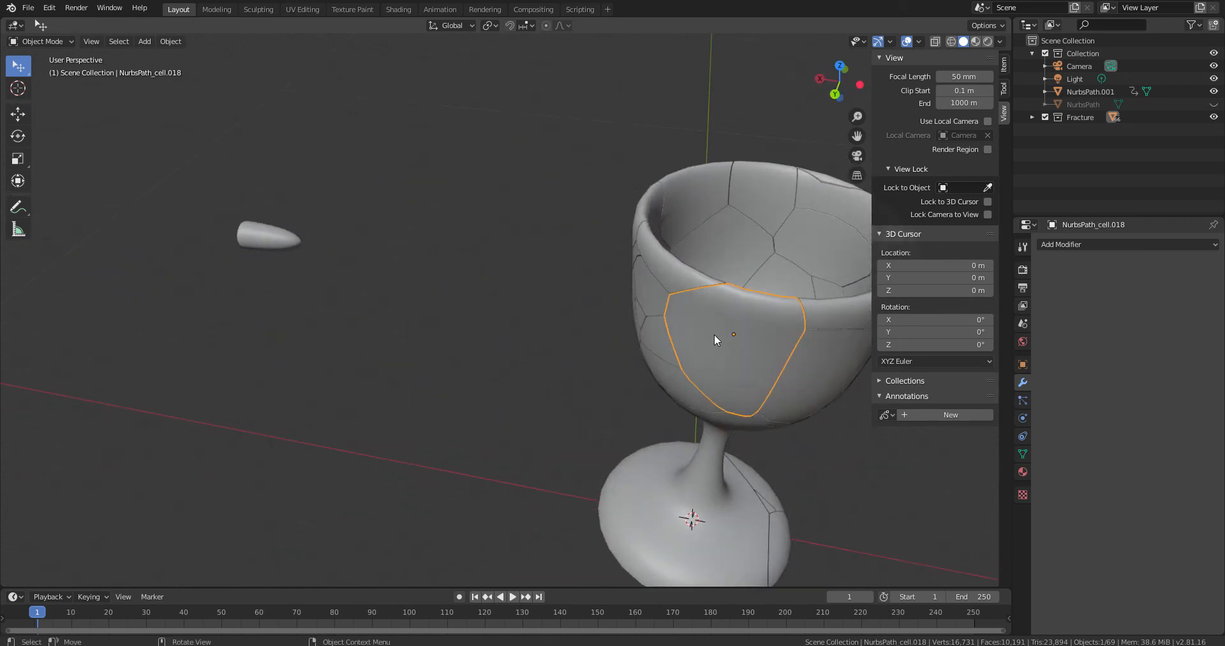
key(g)
click(485, 349)
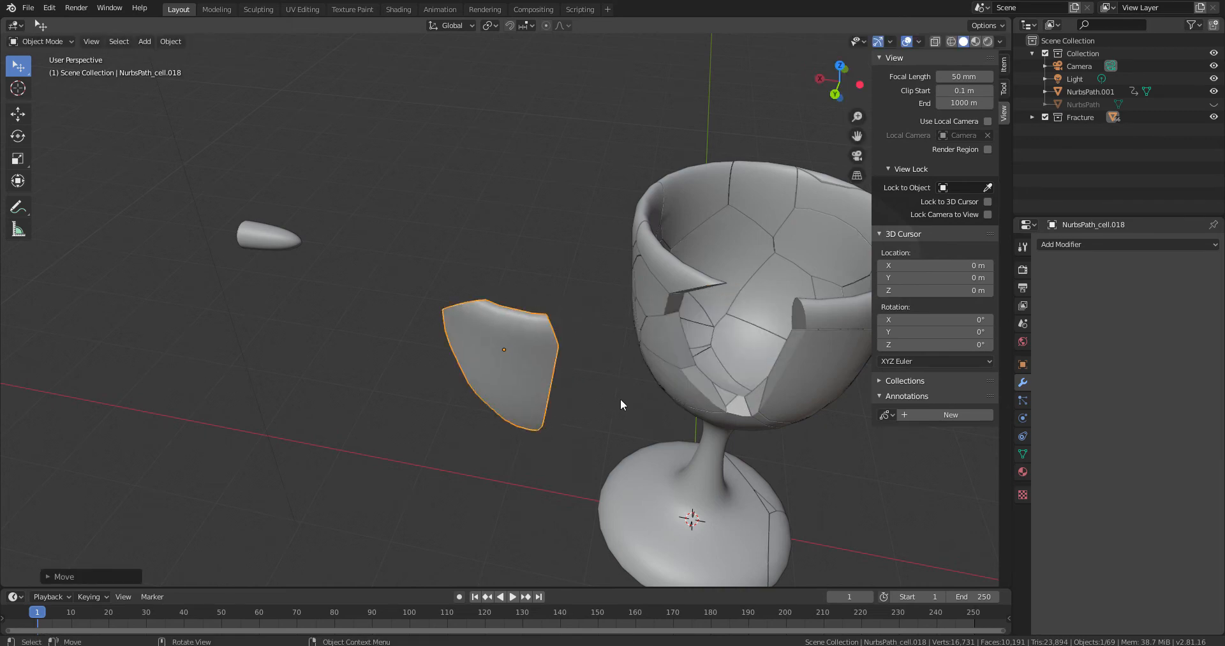
middle_drag(621, 401, 634, 348)
key(ctrl+z)
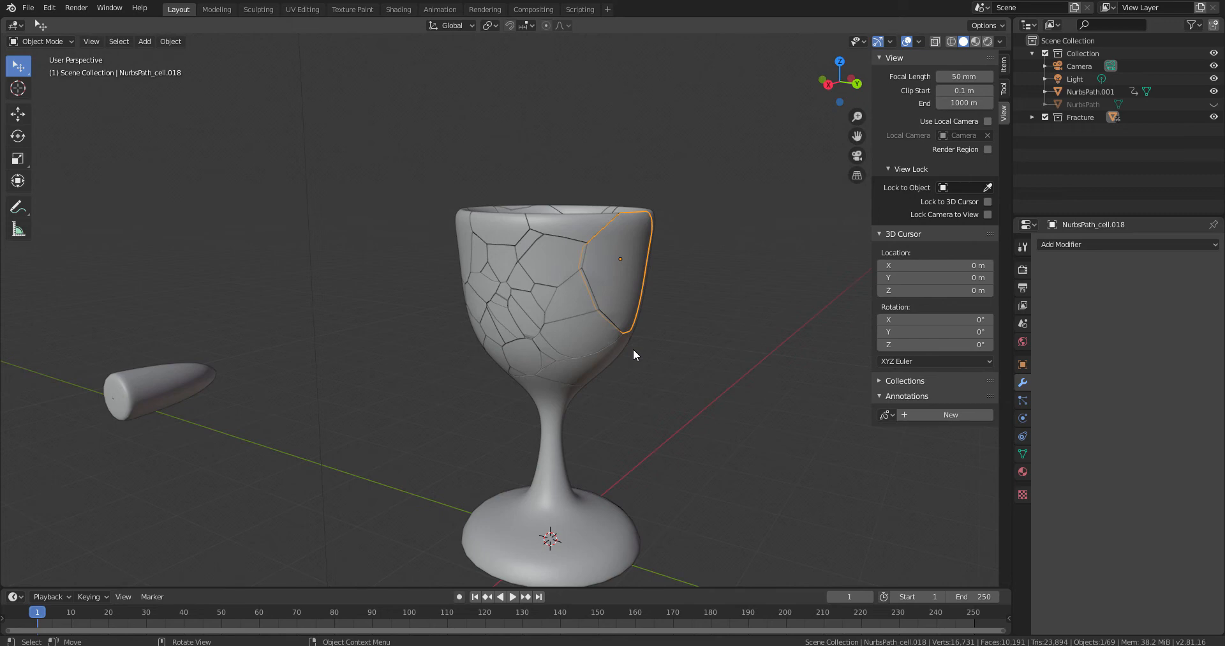
- Add a mesh plane under the goblet as the floor and scale it up by about 9.3
middle_drag(634, 356, 592, 370)
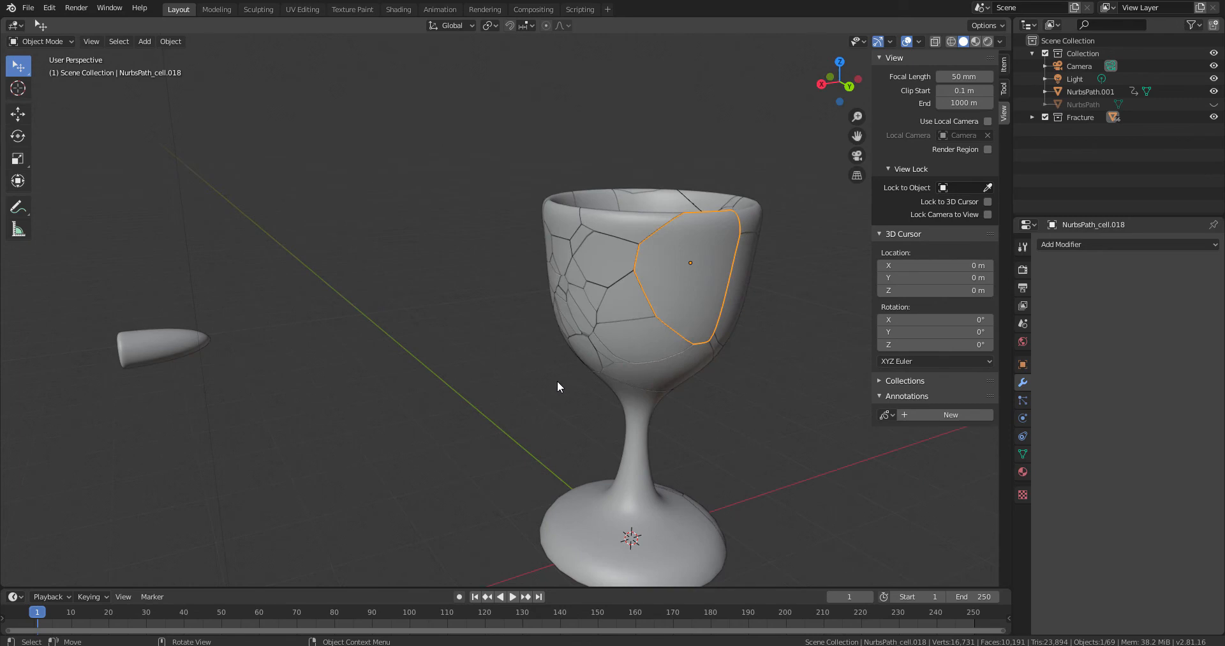
scroll(557, 380, down, 4)
middle_drag(542, 422, 625, 443)
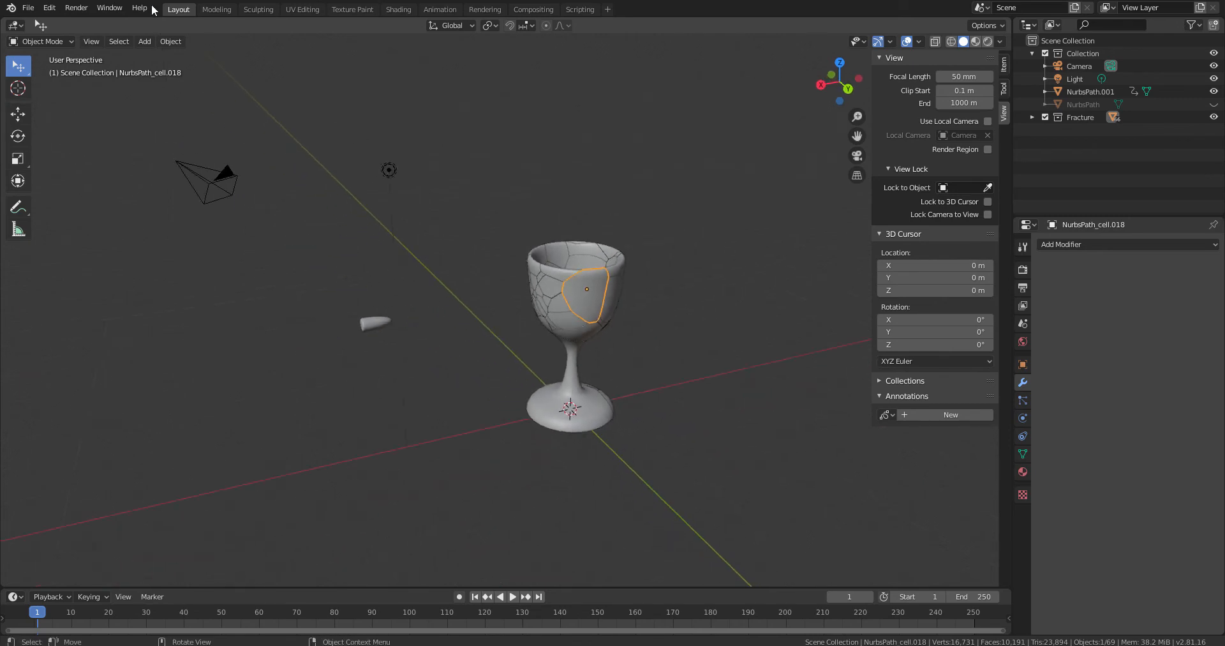
click(148, 41)
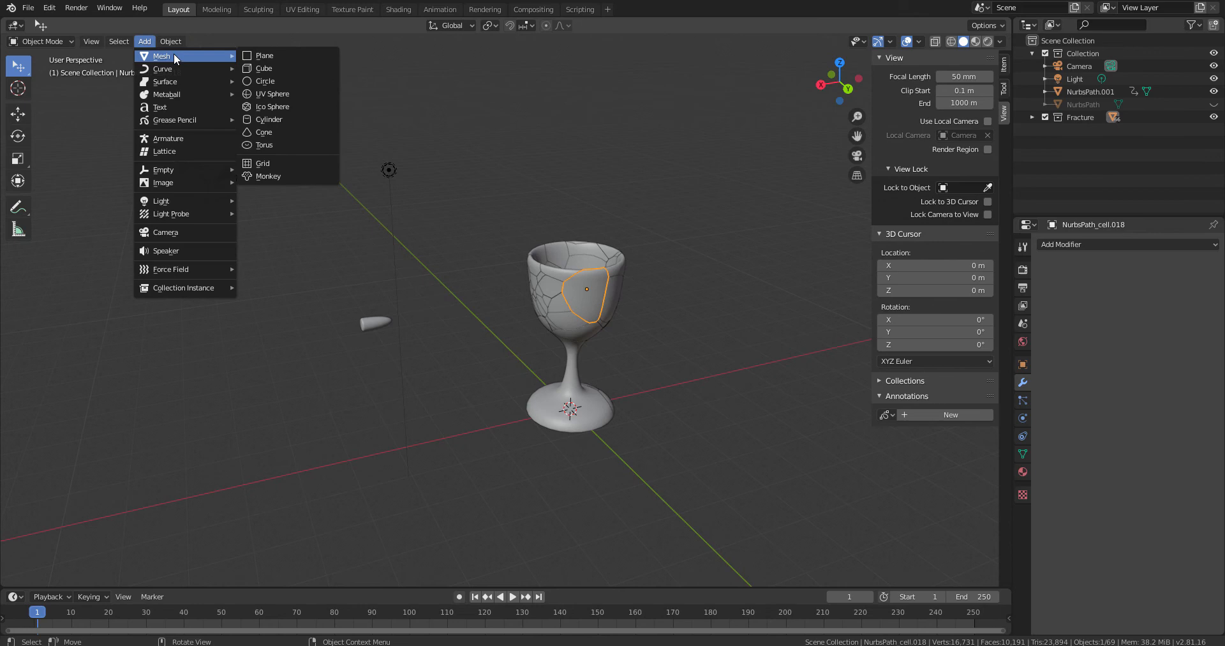
click(308, 56)
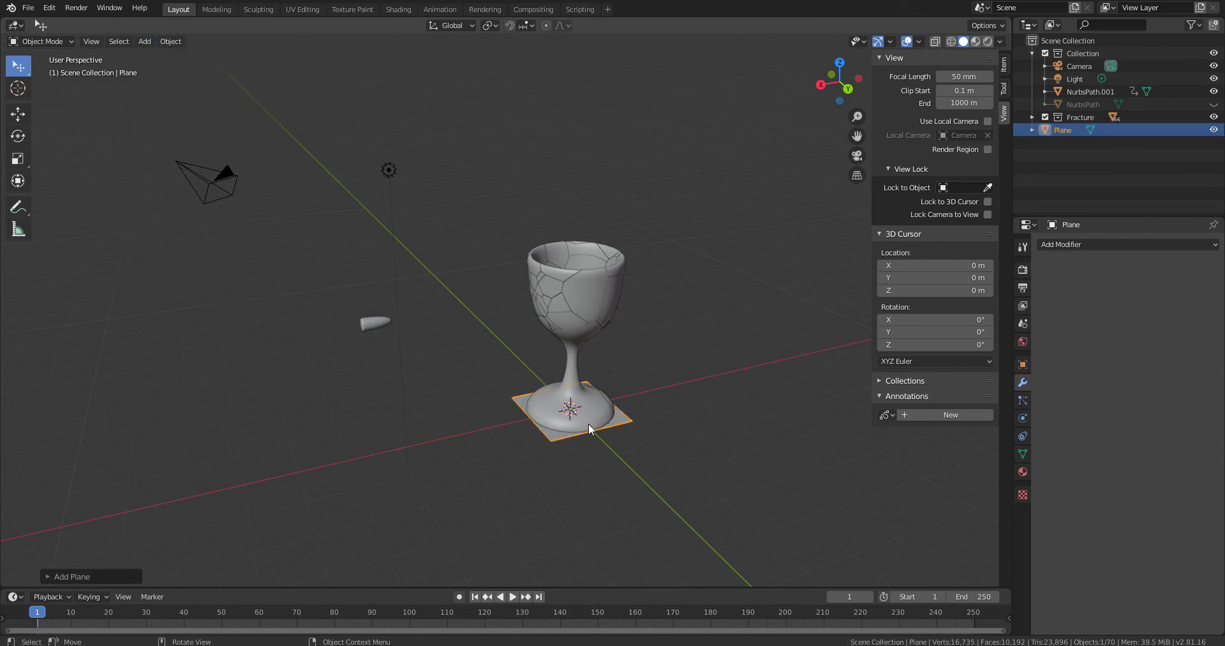
key(s)
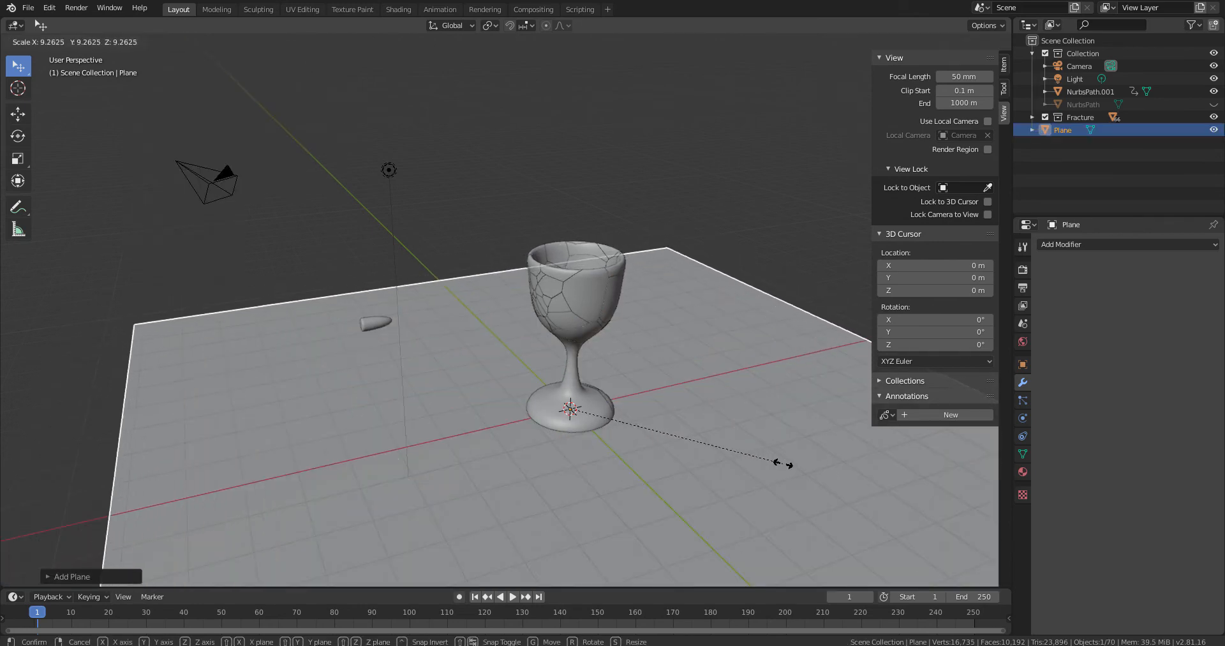
click(786, 469)
- Play the bullet animation past the goblet and return to the first frame
middle_drag(770, 179, 642, 457)
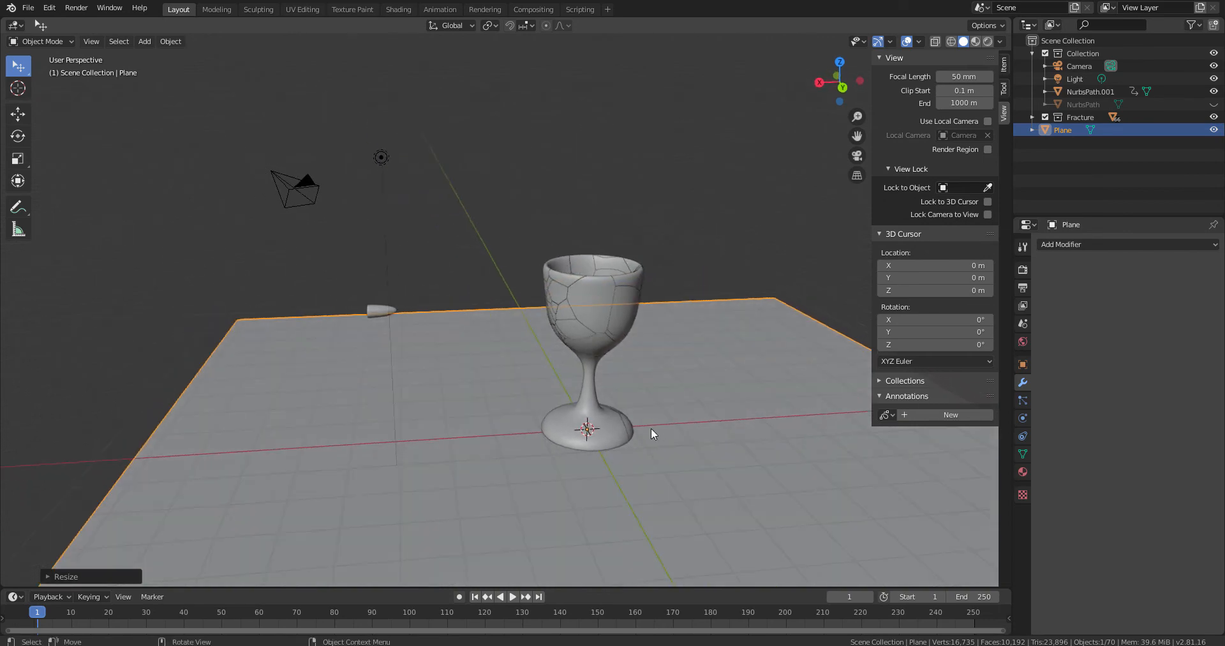
middle_drag(586, 353, 619, 322)
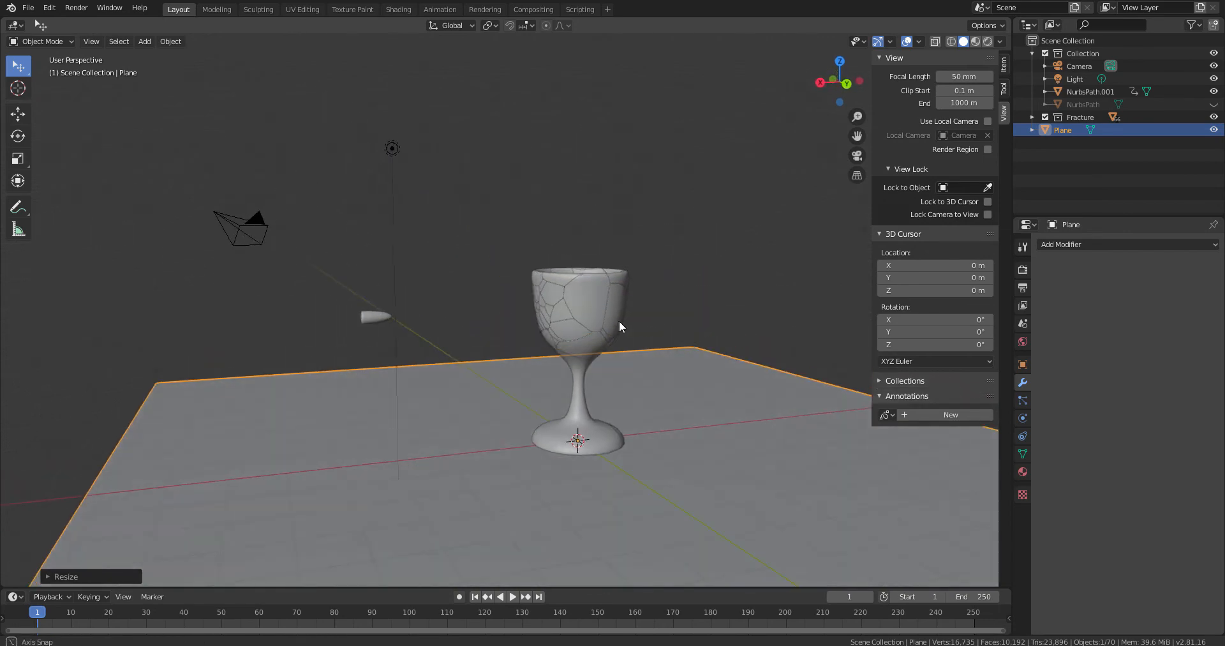
click(513, 596)
click(514, 597)
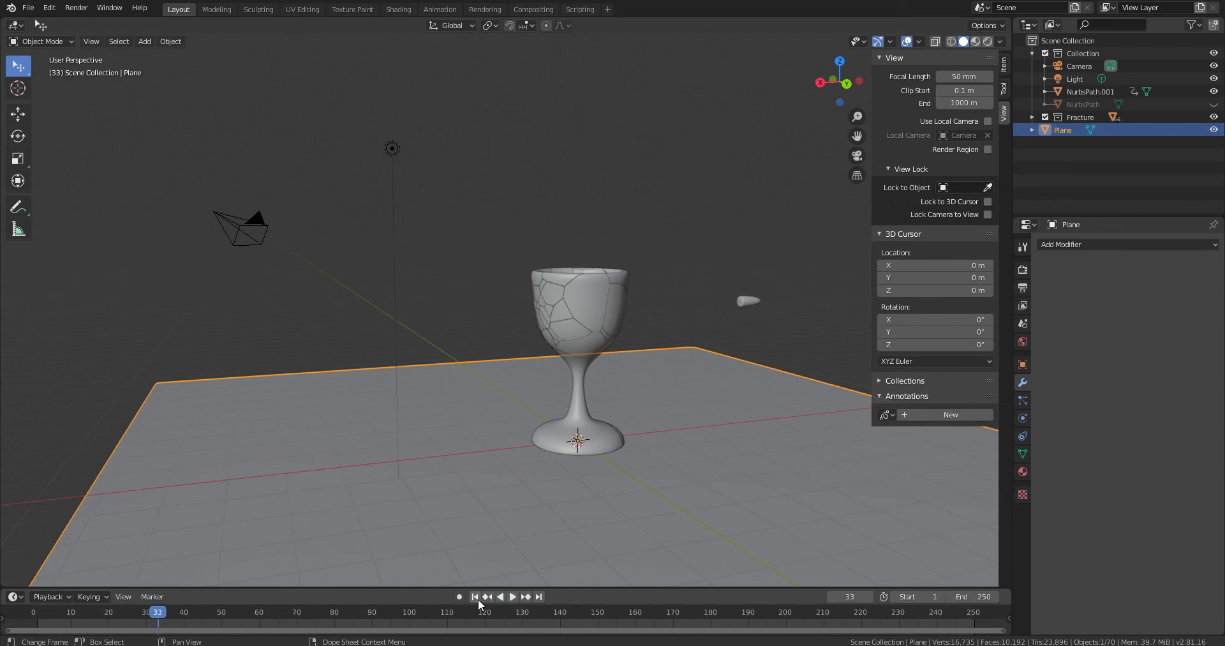
click(475, 597)
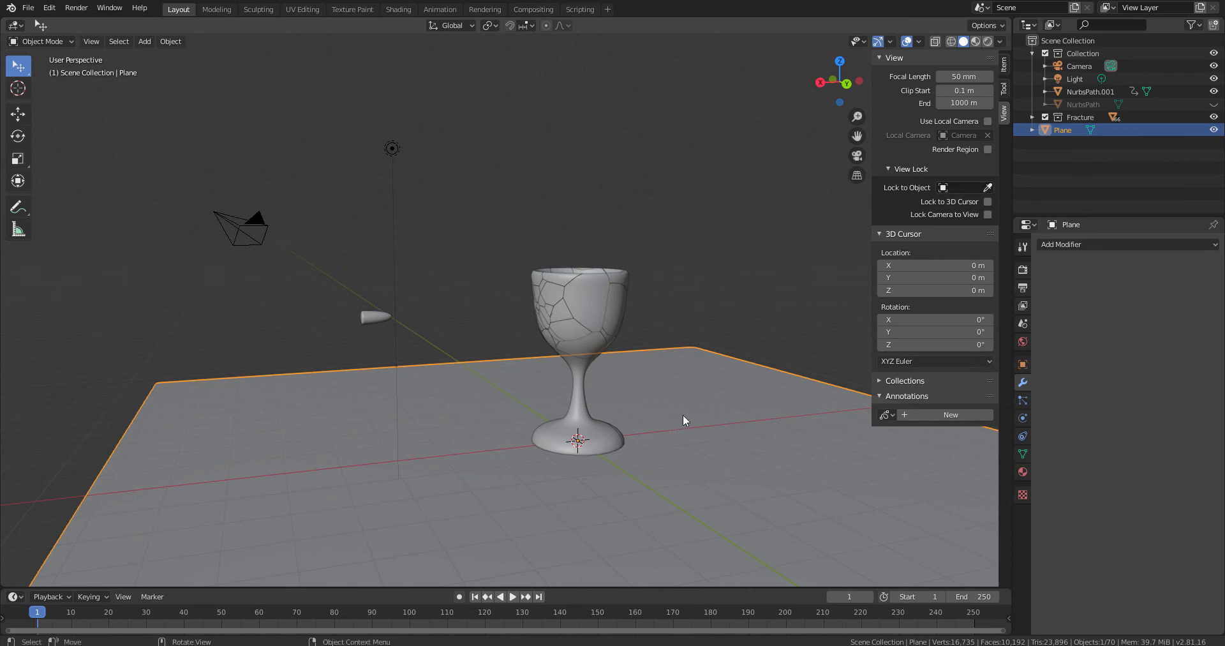
- Enable Rigid Body physics on the floor plane
click(1023, 420)
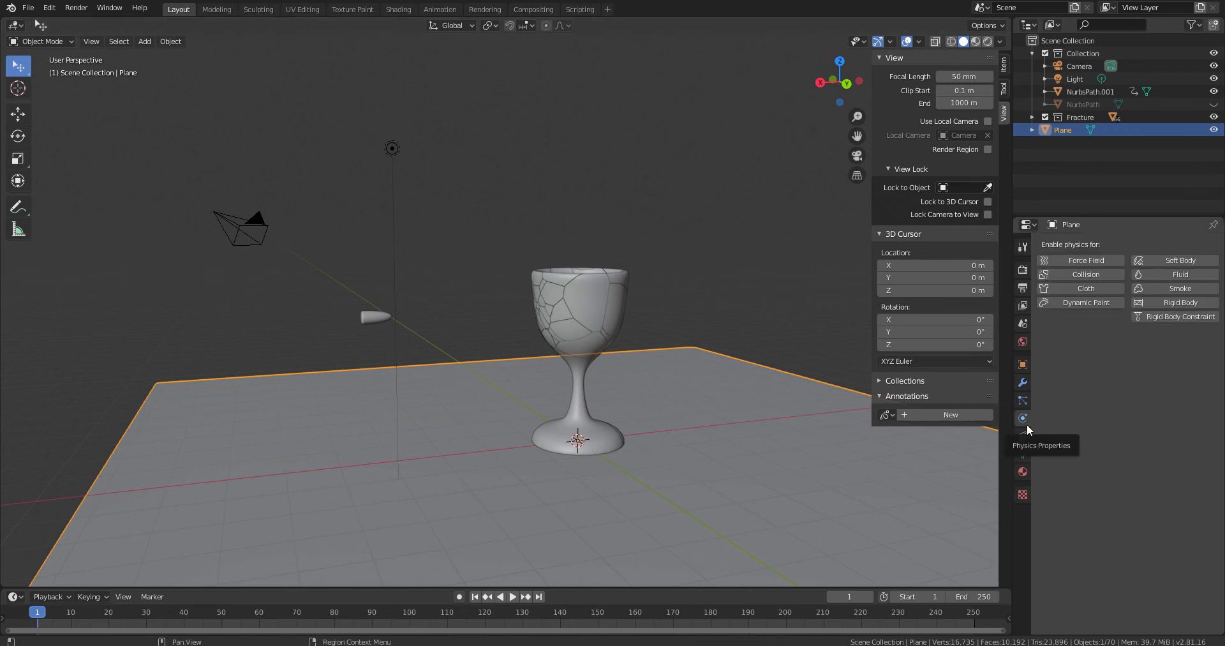
click(1170, 301)
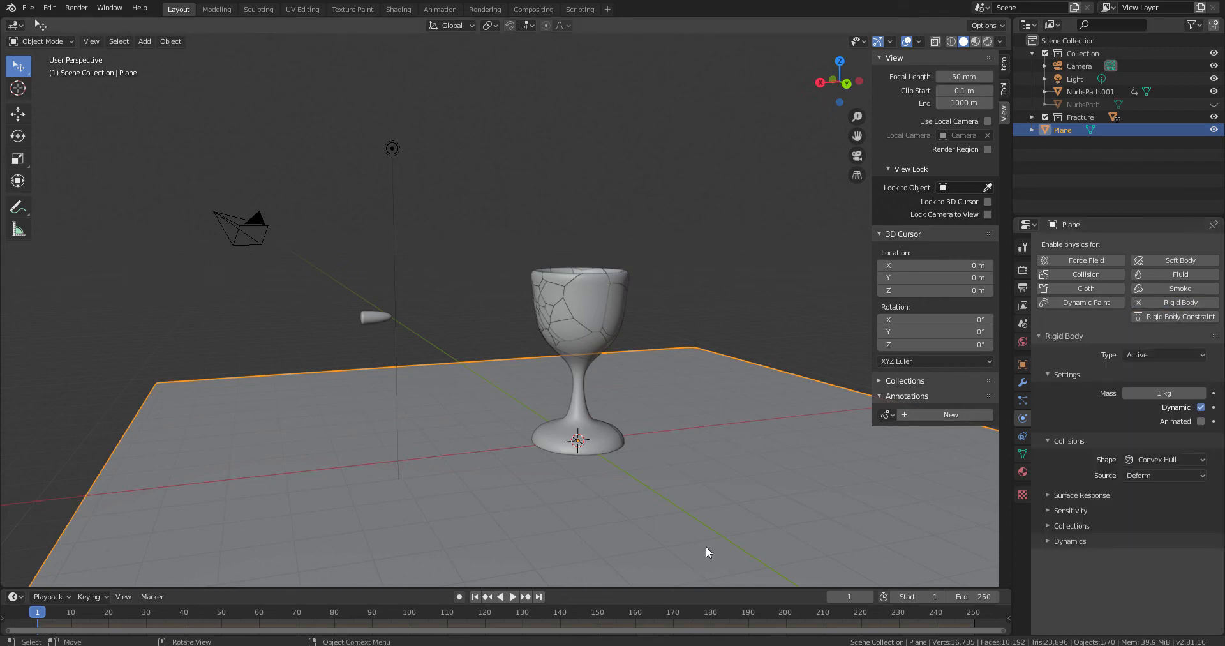
- Set the floor plane's rigid body type to Passive
click(1151, 355)
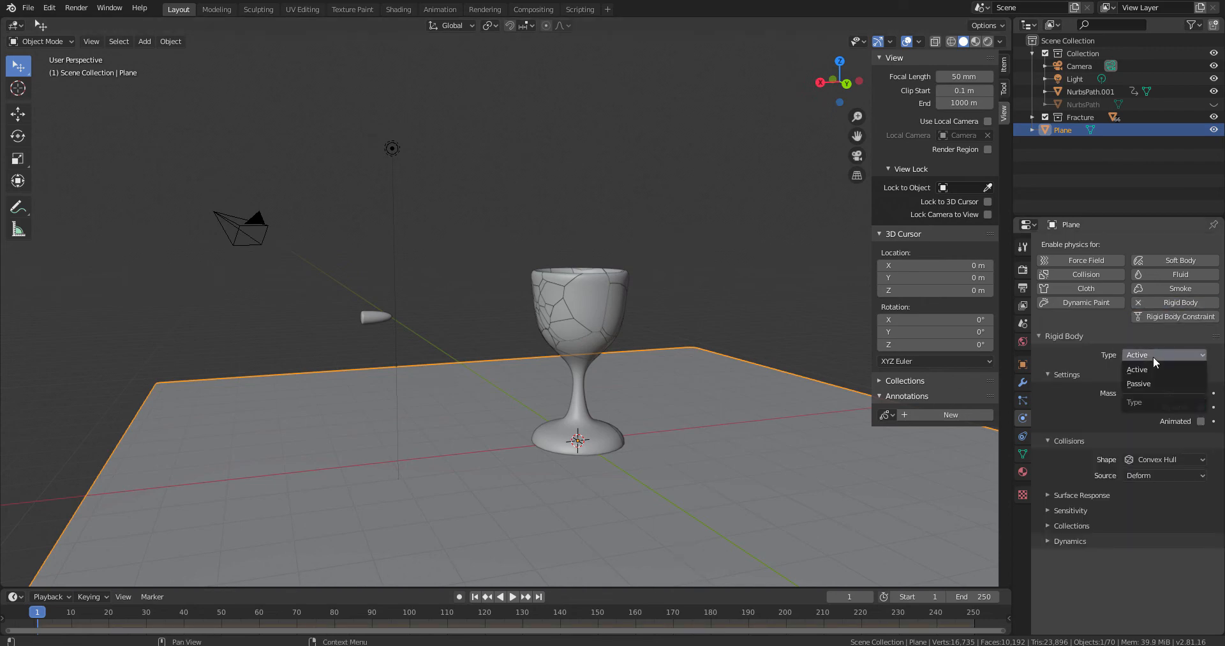
click(1150, 382)
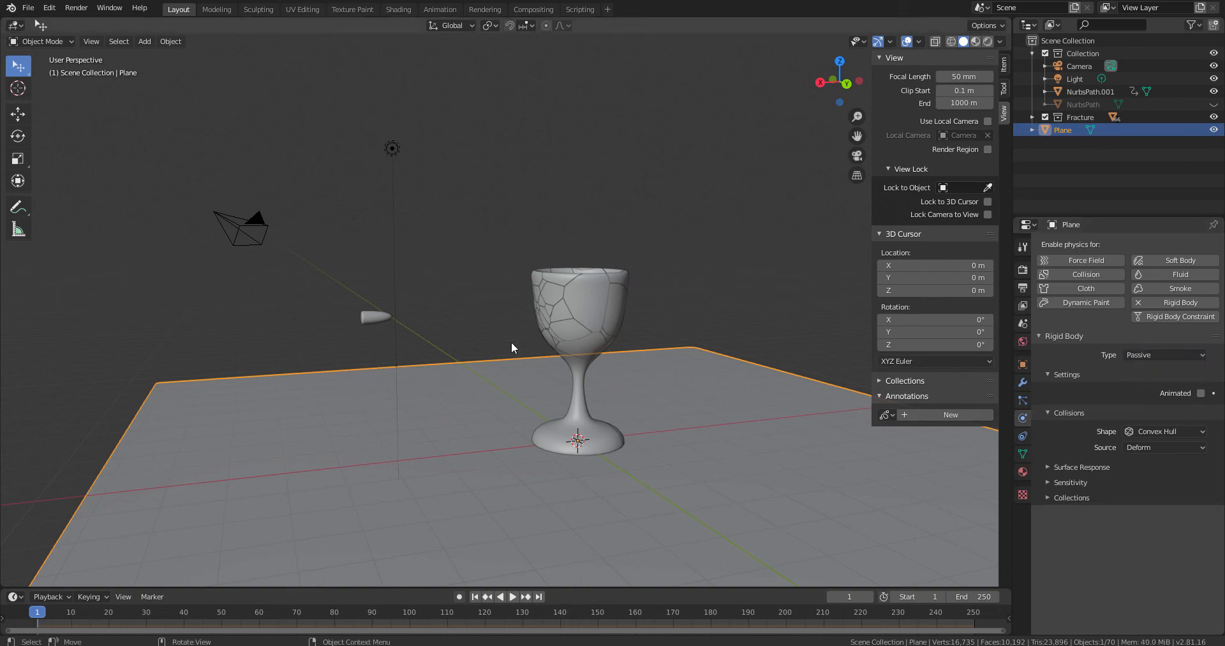
- Enable Rigid Body physics on the bullet and set its mass to 0.3 kg
click(374, 319)
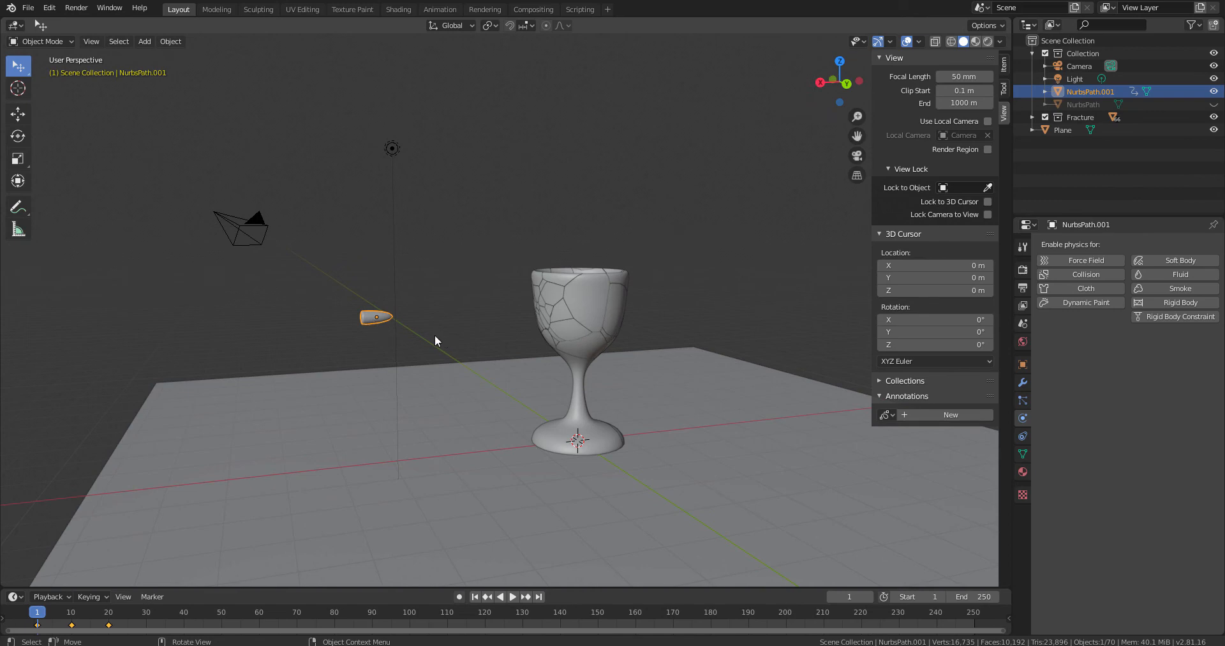
click(1166, 303)
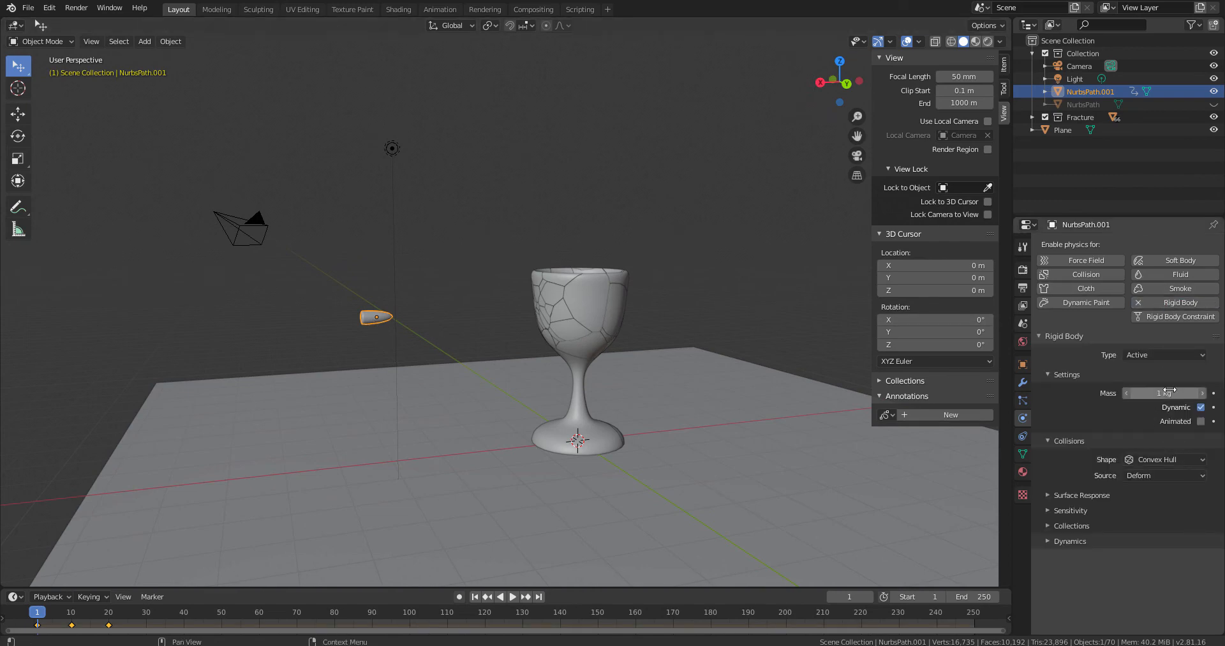
click(1148, 395)
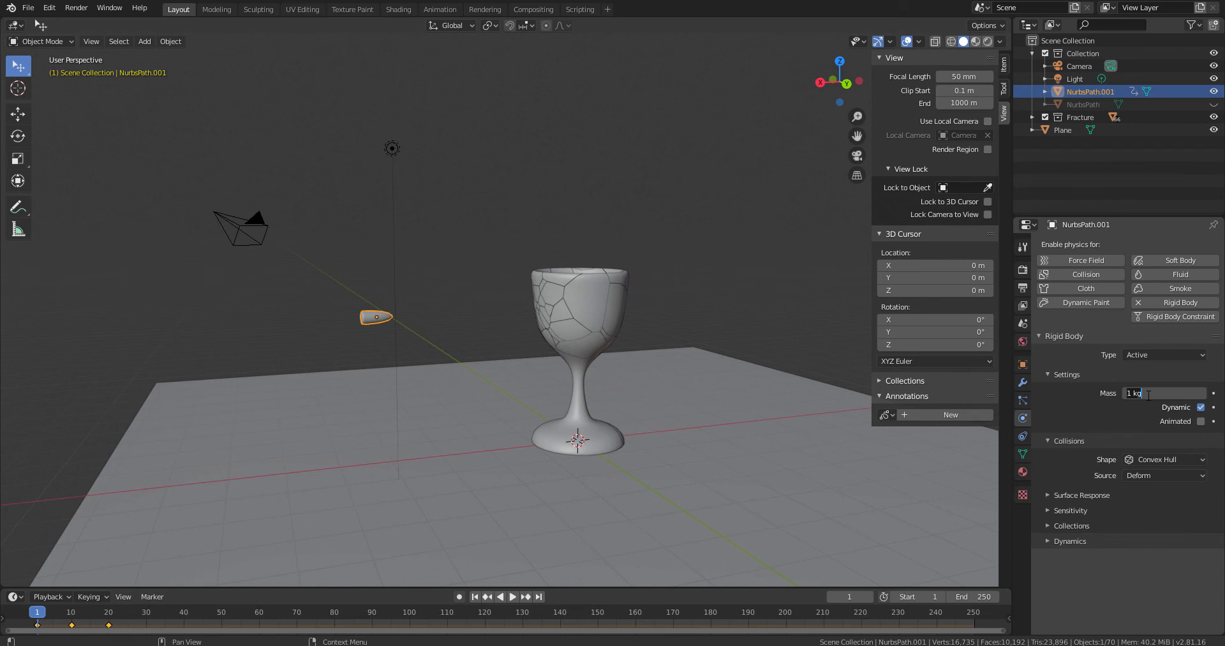
text(0.3)
key(Return)
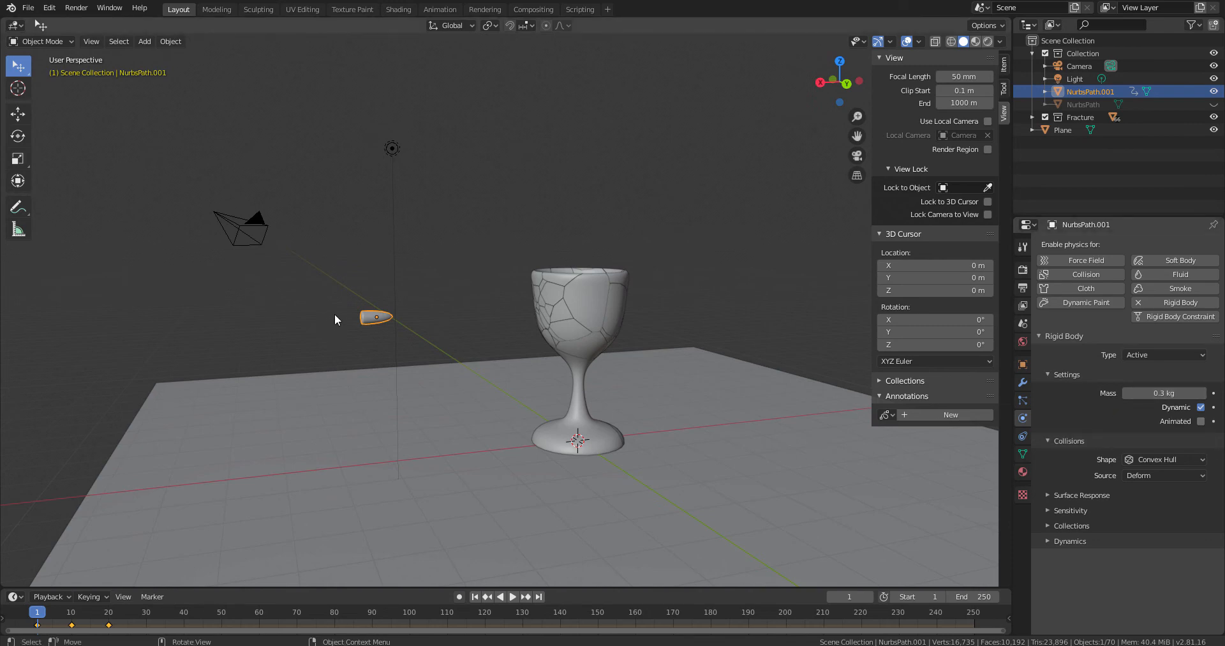
- Mark the bullet's rigid body as Animated and set its collision shape to Mesh
click(1201, 421)
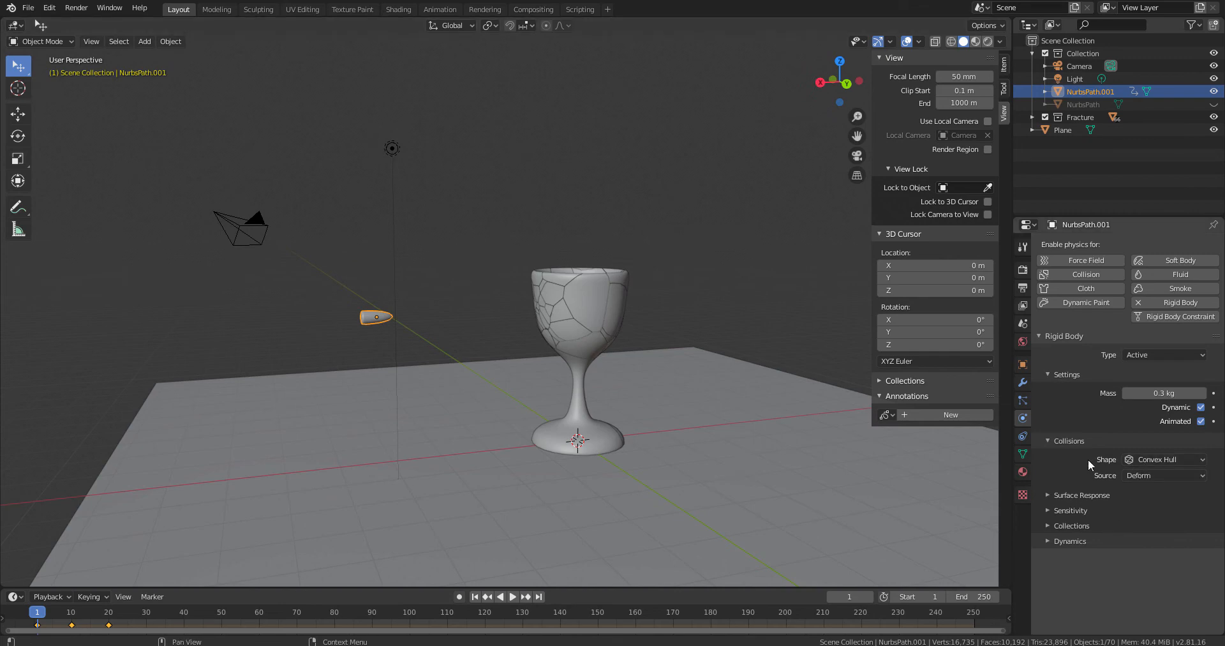
click(1179, 459)
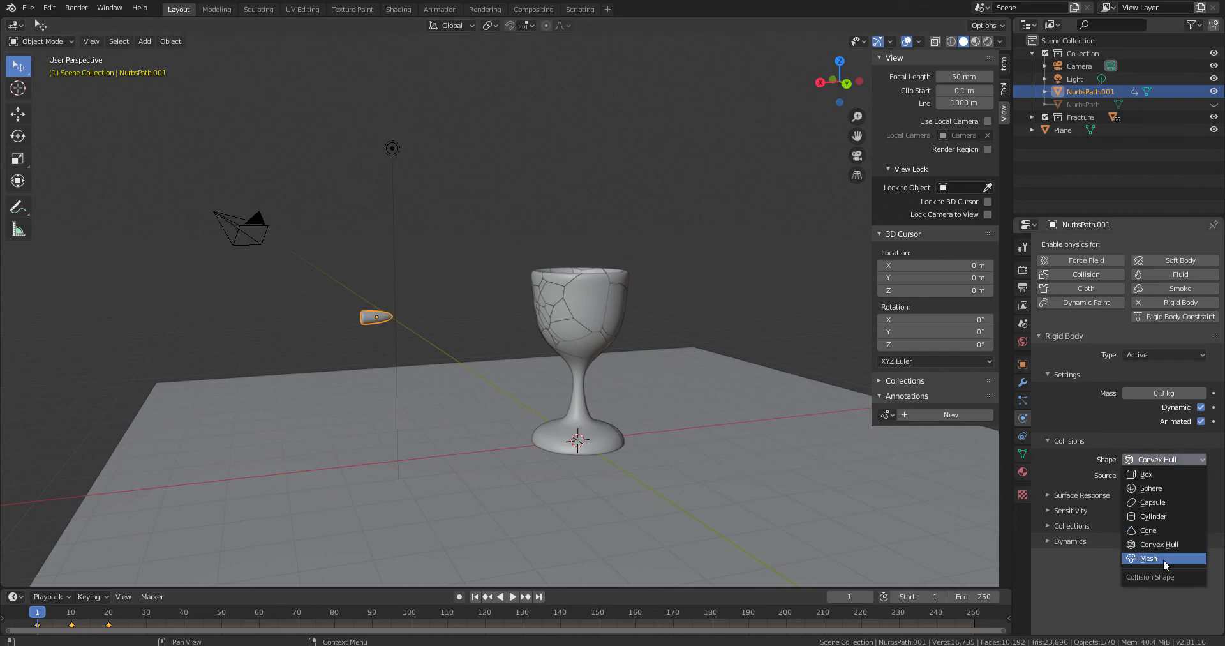
click(1162, 559)
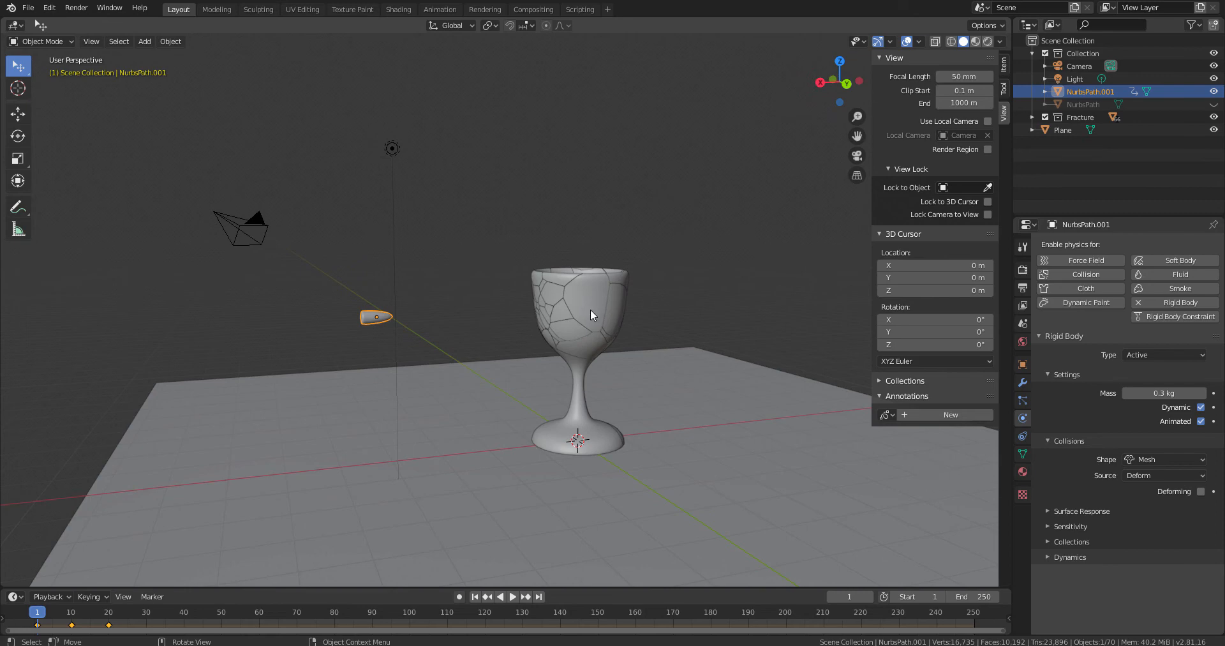
- Expand the Fracture collection, select the NurbsPath_cell fragment at its end and enable Rigid Body physics on it
click(1074, 116)
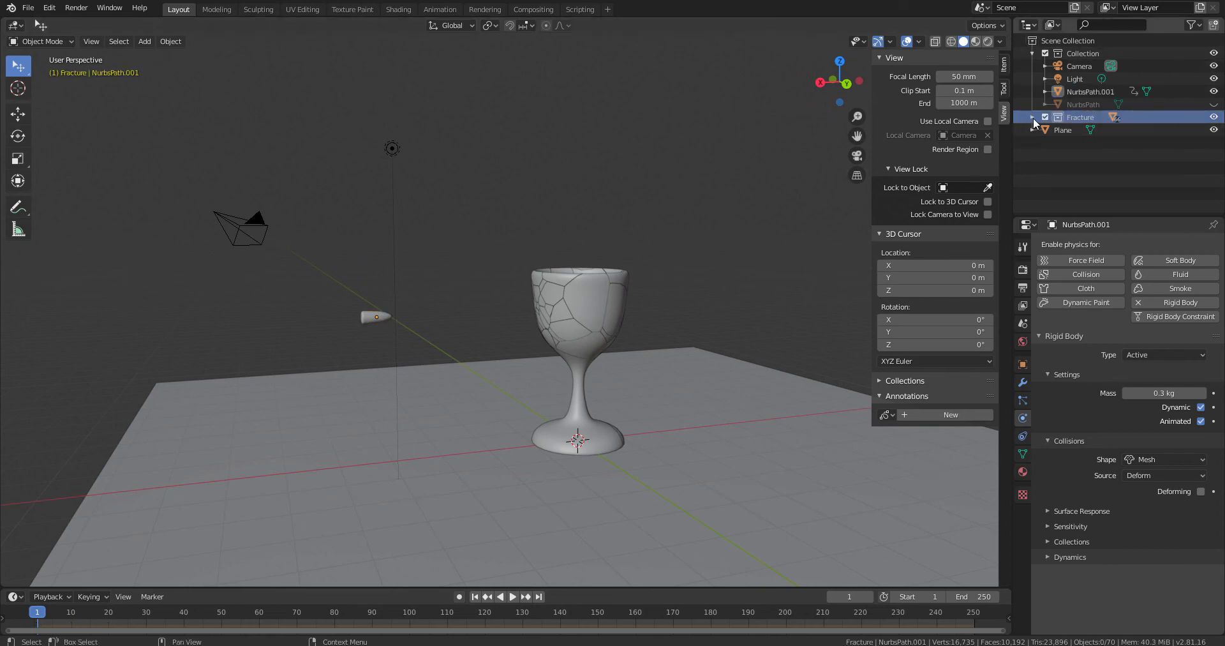
click(1032, 116)
scroll(1112, 162, down, 10)
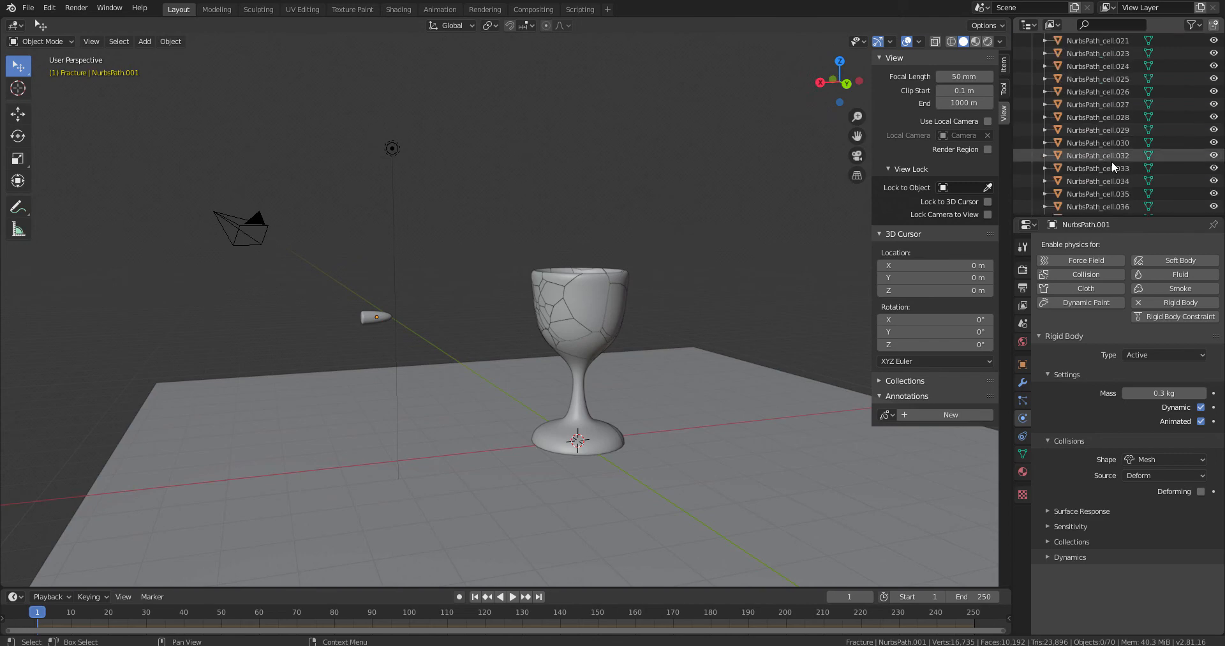
scroll(1115, 164, down, 5)
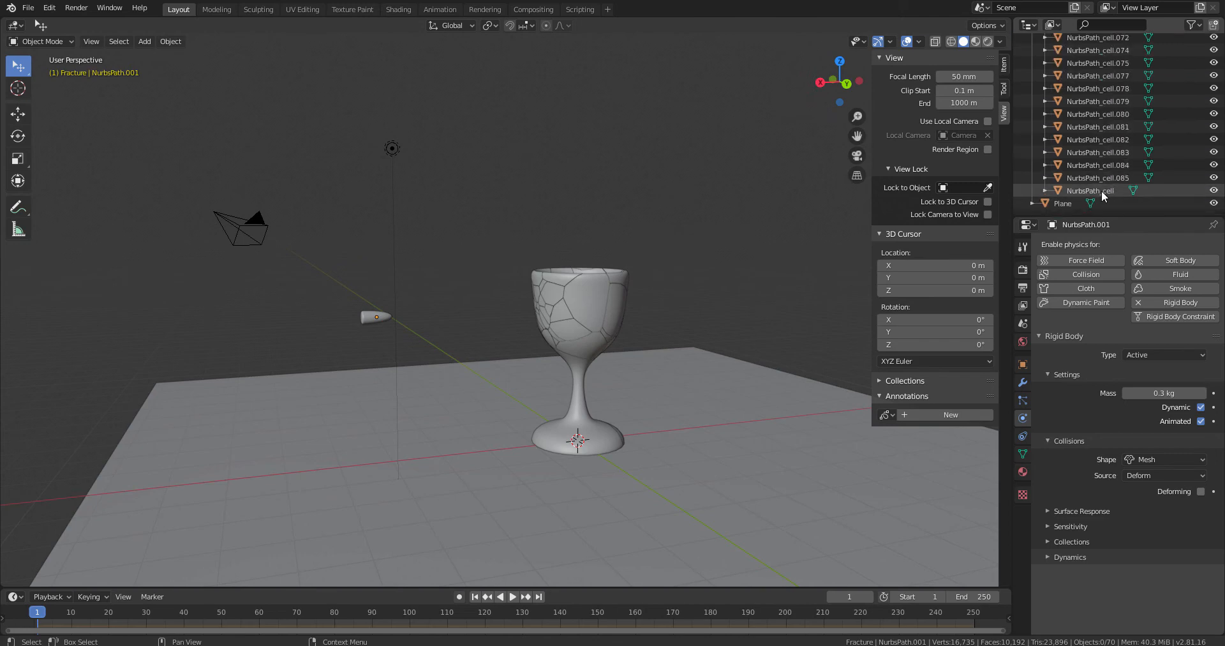
click(1091, 190)
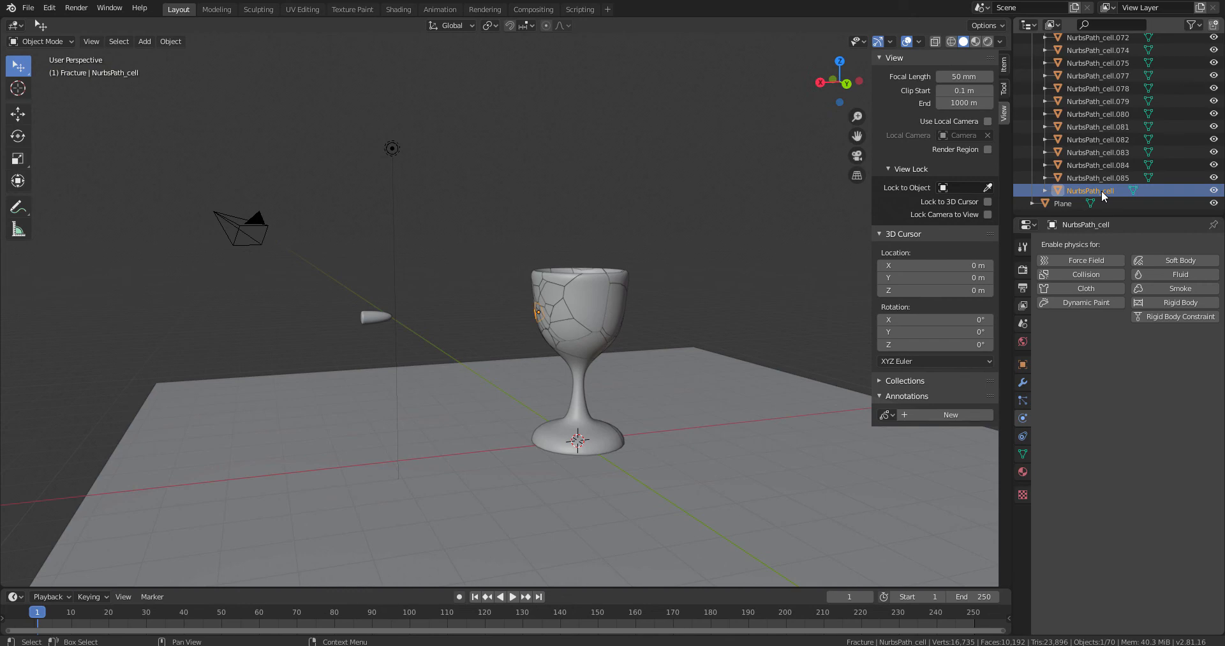
middle_drag(506, 328, 589, 339)
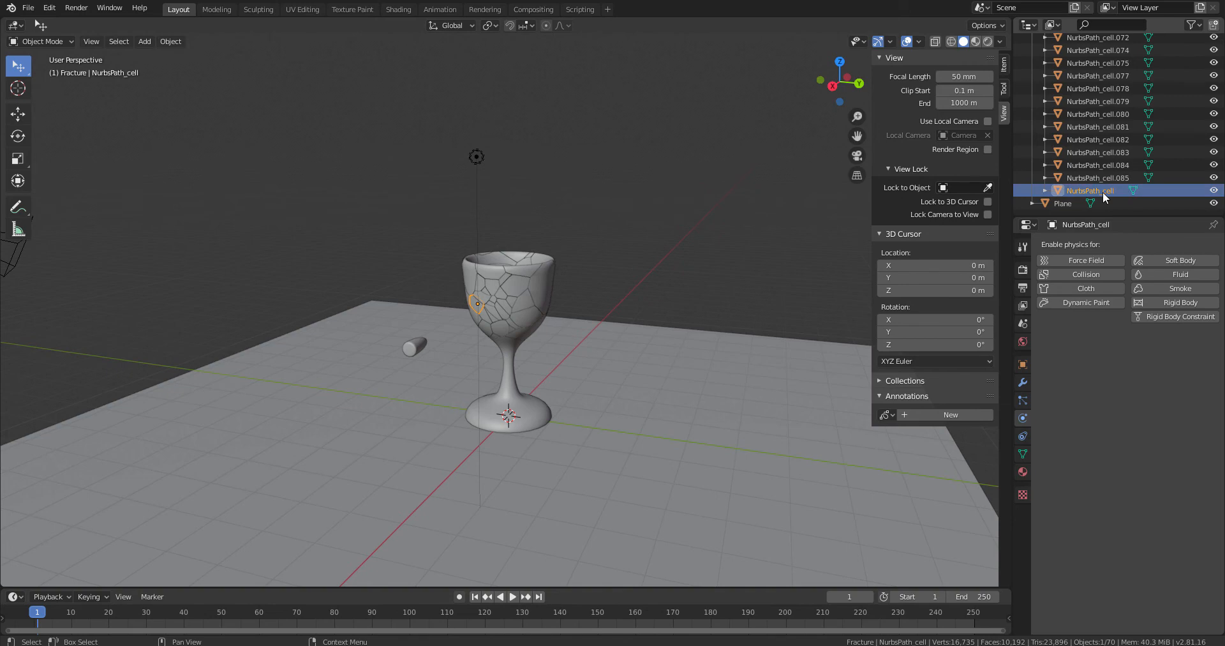
drag(1124, 217, 1046, 288)
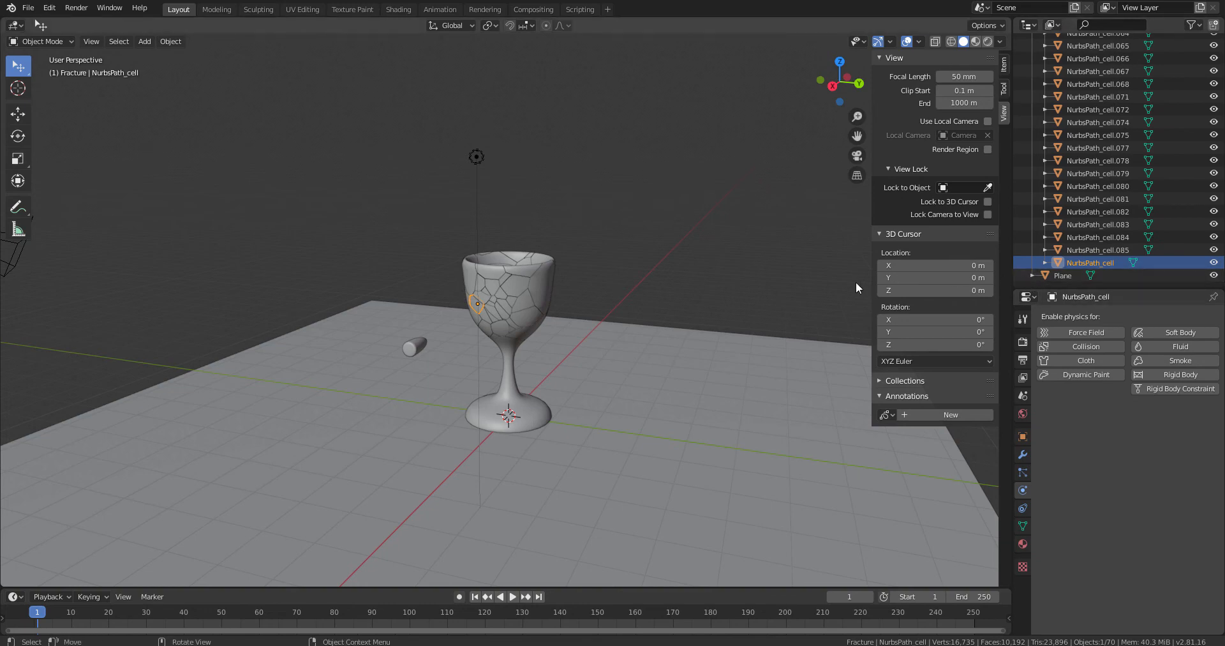
click(1119, 224)
click(1119, 250)
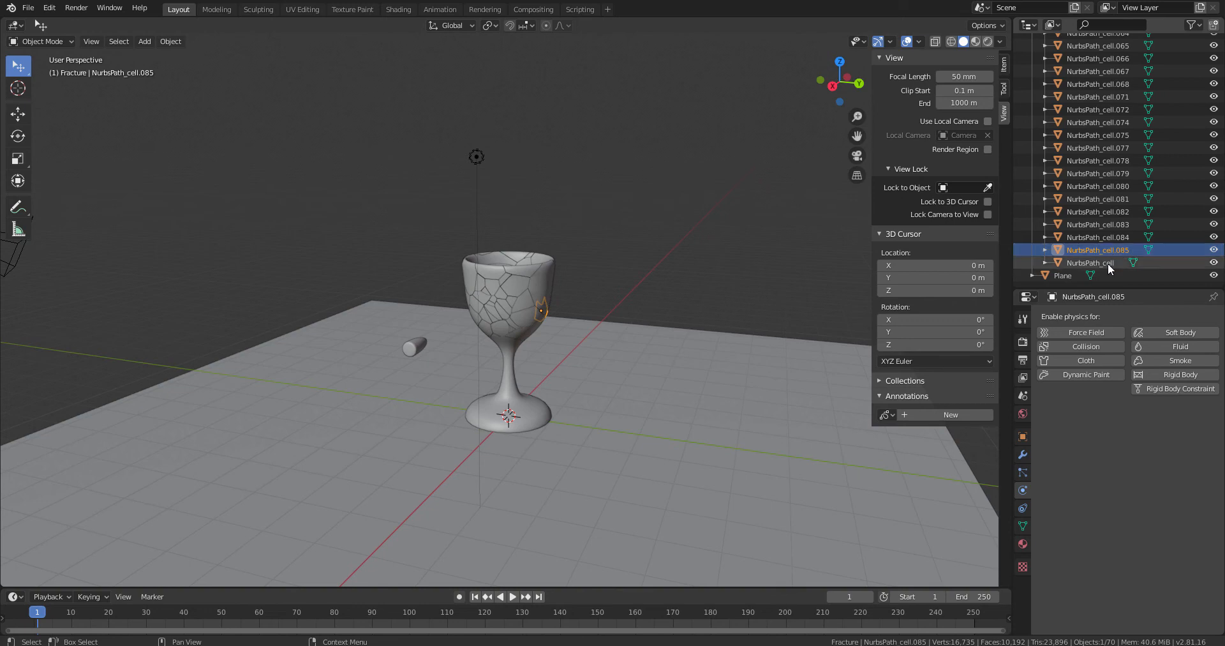
click(1110, 264)
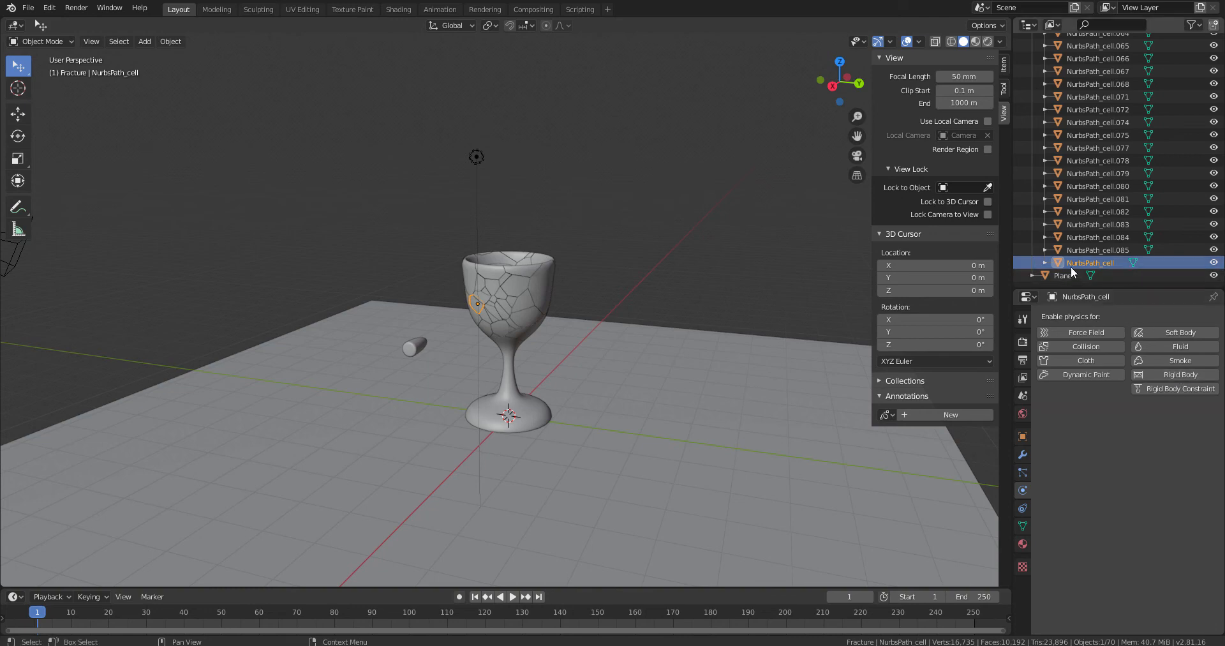
click(1176, 374)
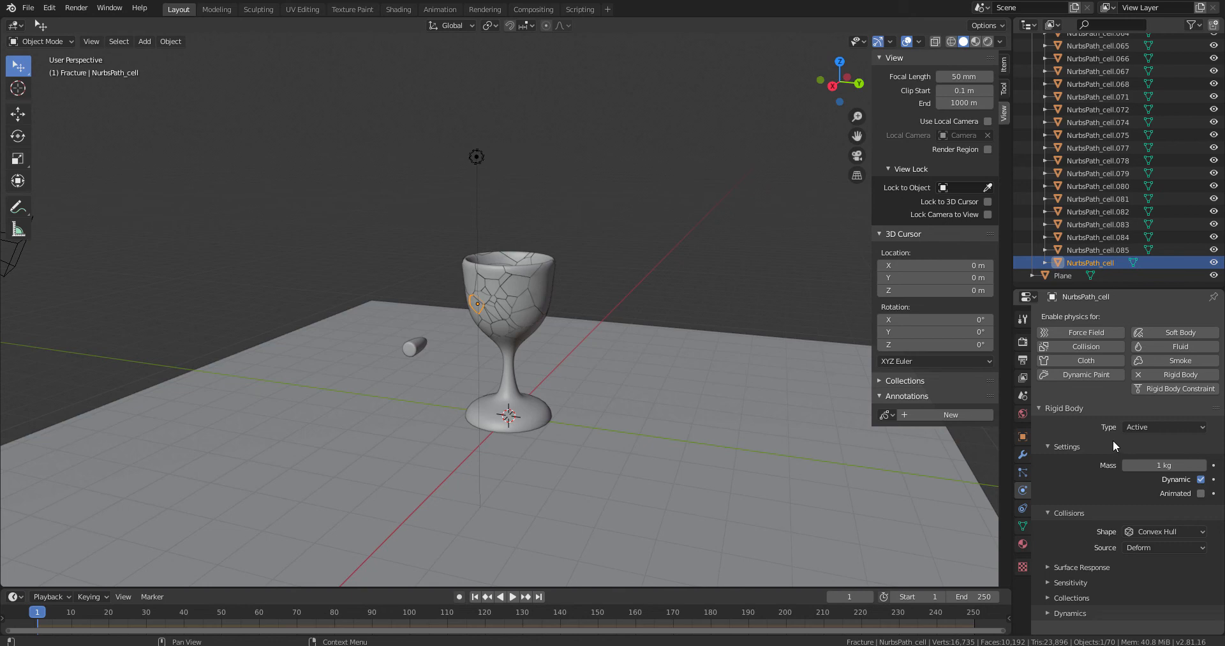
- Set the NurbsPath_cell fragment's mass to 0.3 kg and its collision shape to Mesh
scroll(664, 383, up, 4)
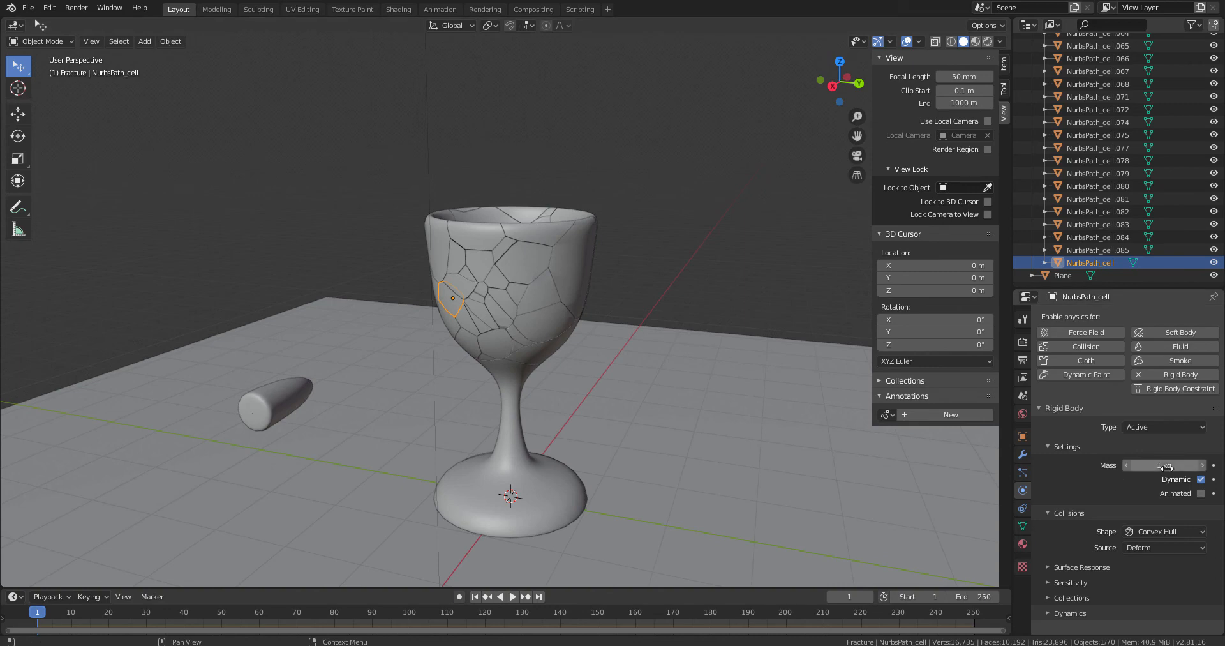
click(1193, 465)
text(0.3)
key(Return)
click(1157, 531)
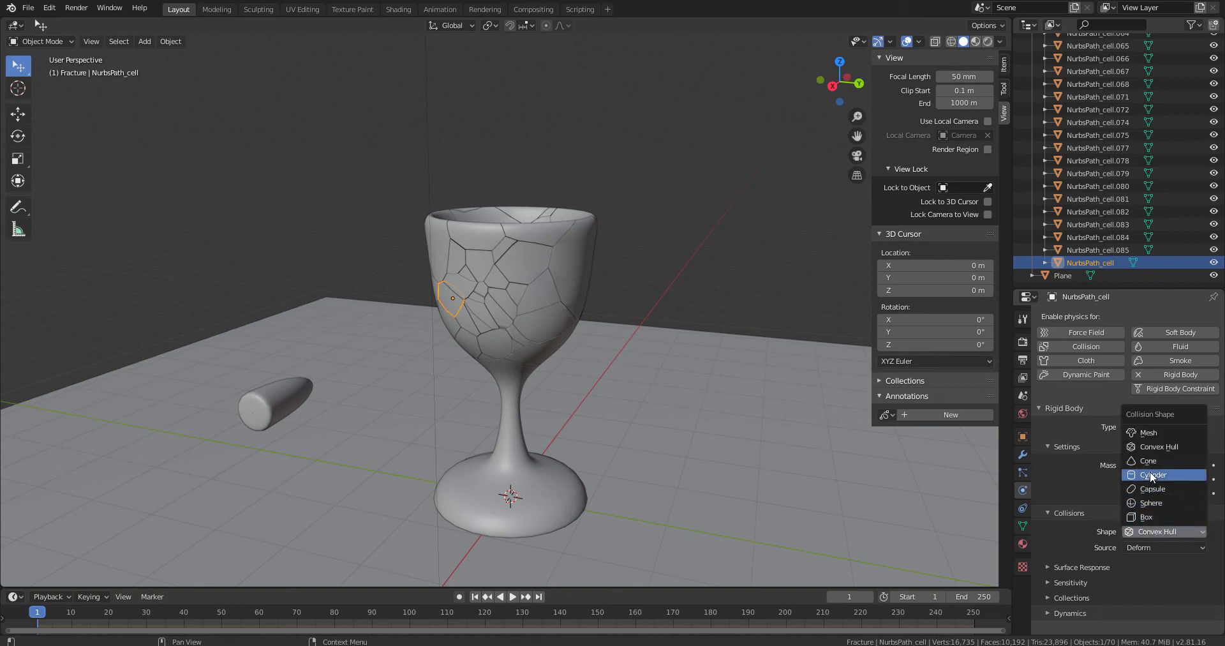
click(1154, 433)
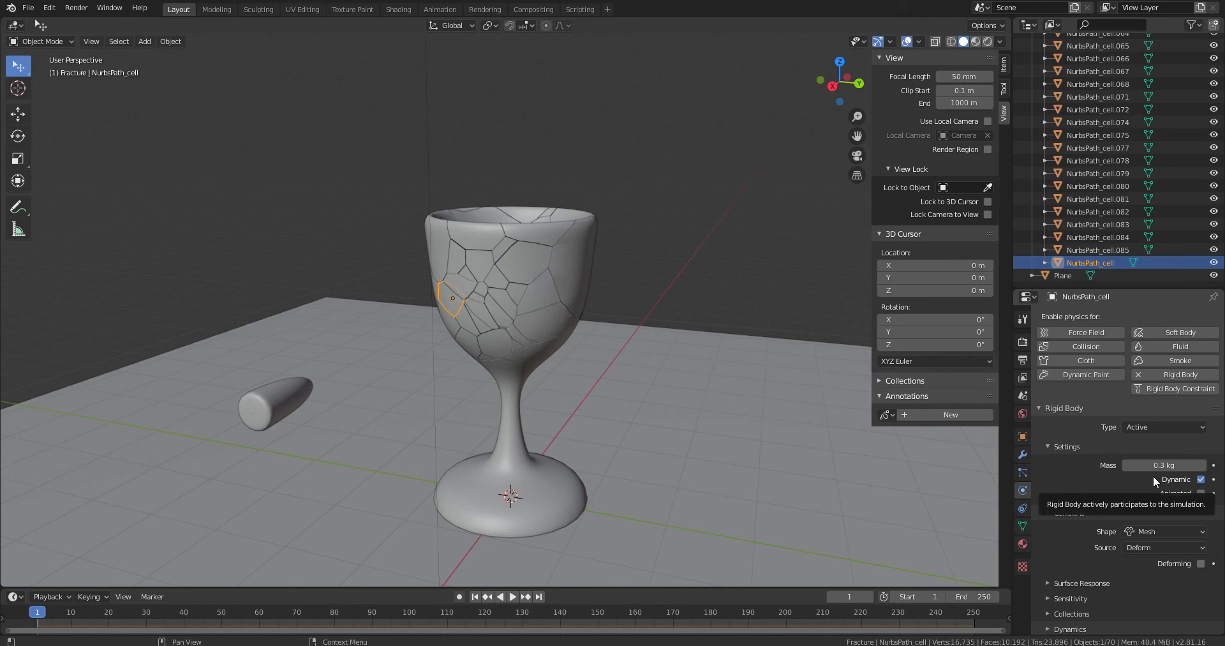
- Select all goblet fragments with NurbsPath_cell as the active object and copy its rigid body settings to the rest
scroll(1079, 130, up, 10)
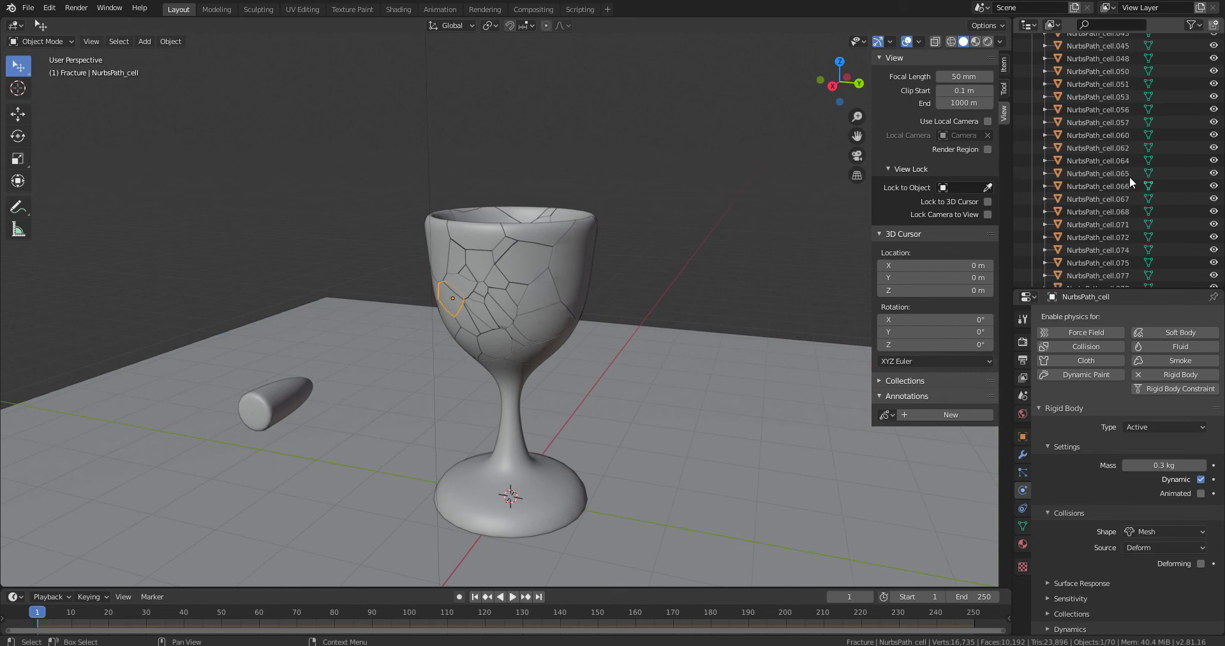
scroll(1124, 172, up, 5)
click(1115, 124)
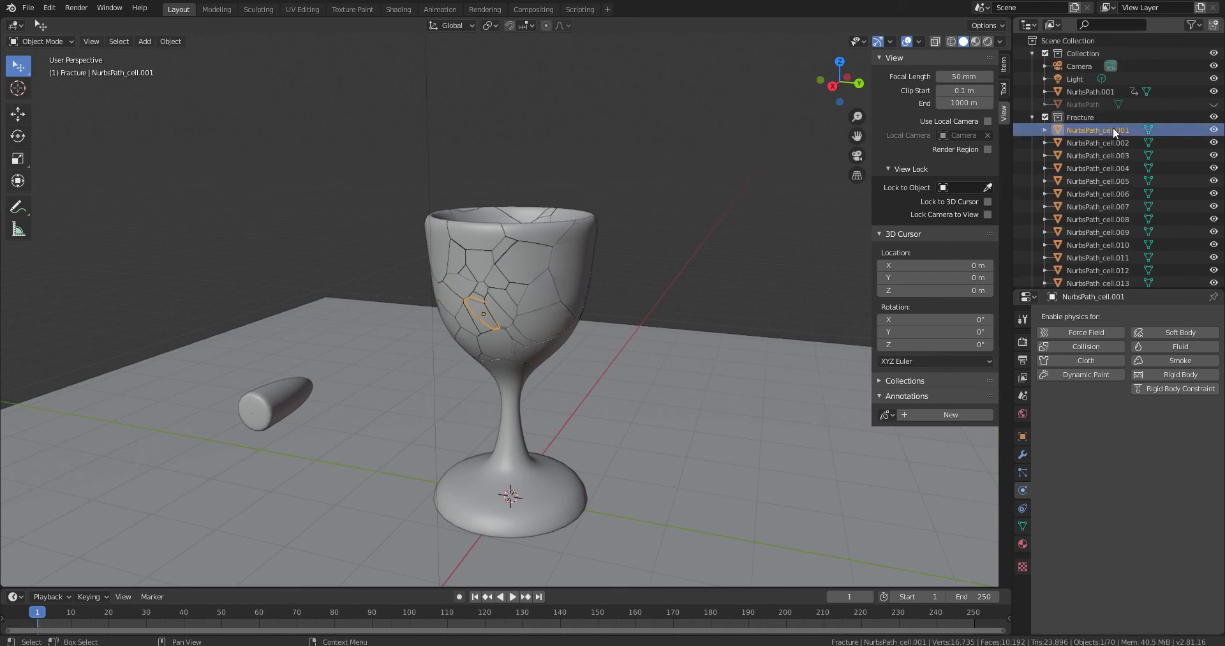
scroll(1148, 191, down, 3)
scroll(1145, 204, down, 10)
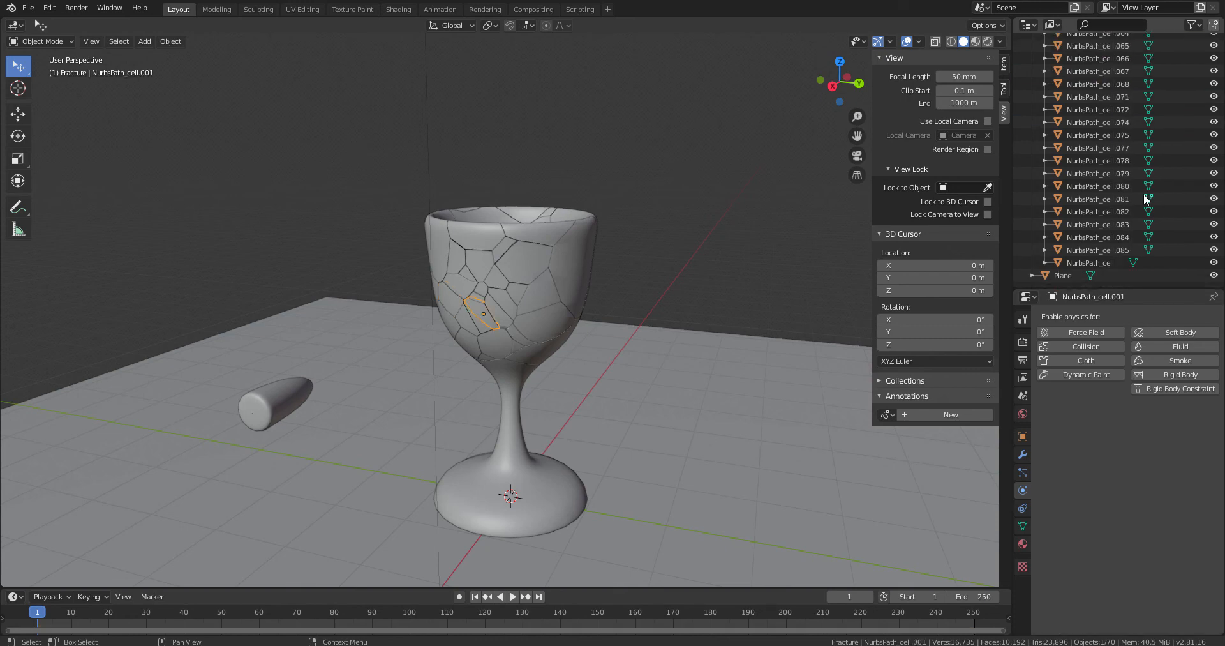
shift+click(1123, 250)
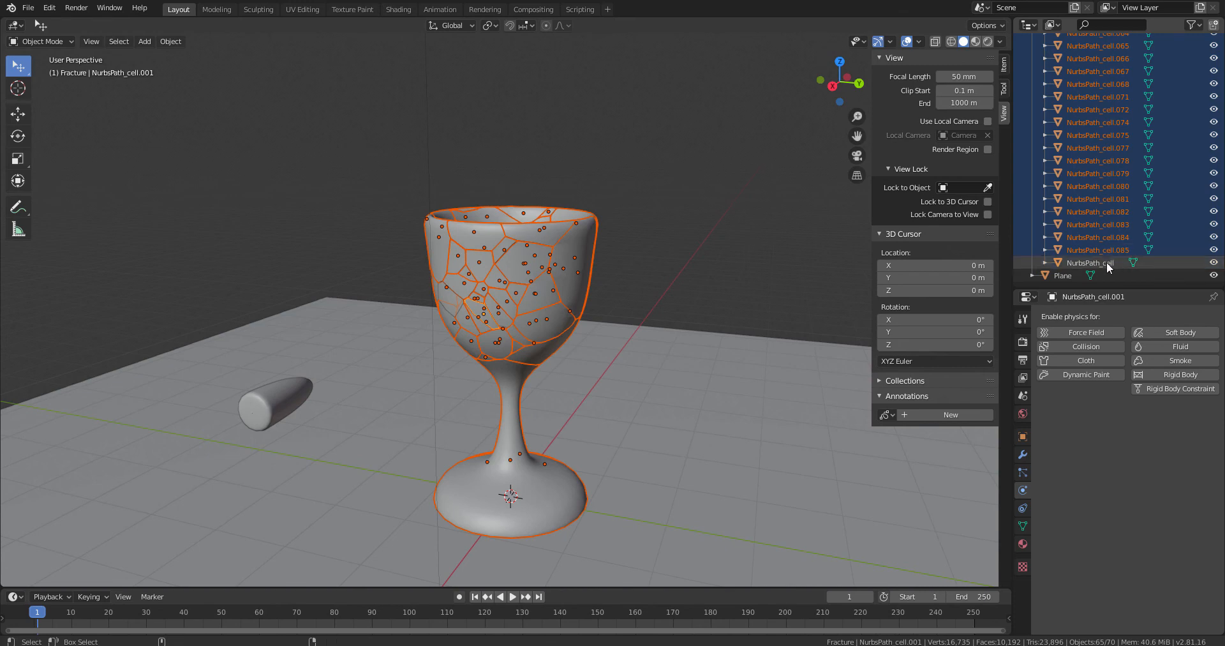
ctrl+click(1107, 263)
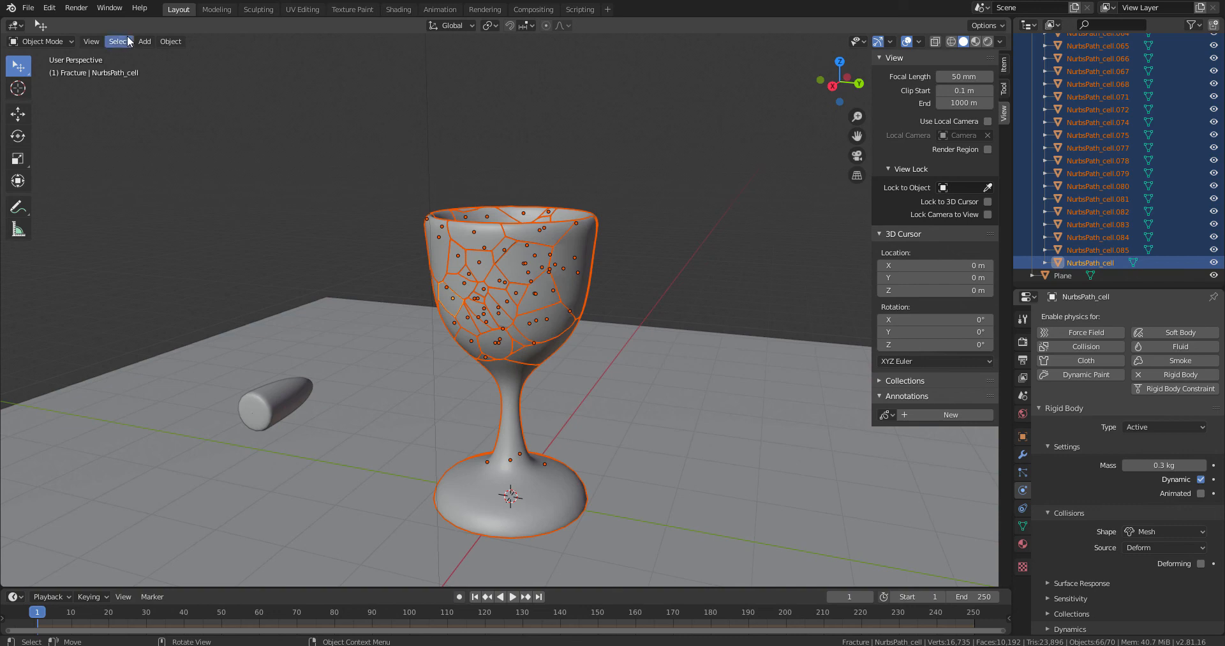
click(171, 42)
mouse_move(247, 359)
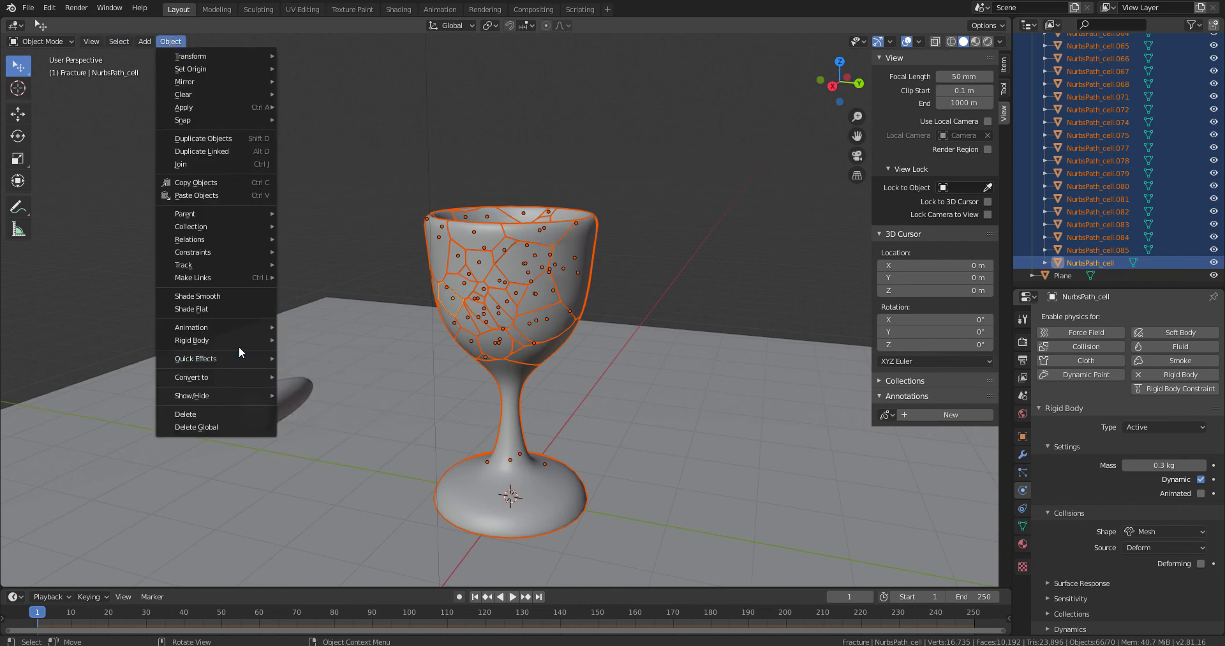
mouse_move(240, 339)
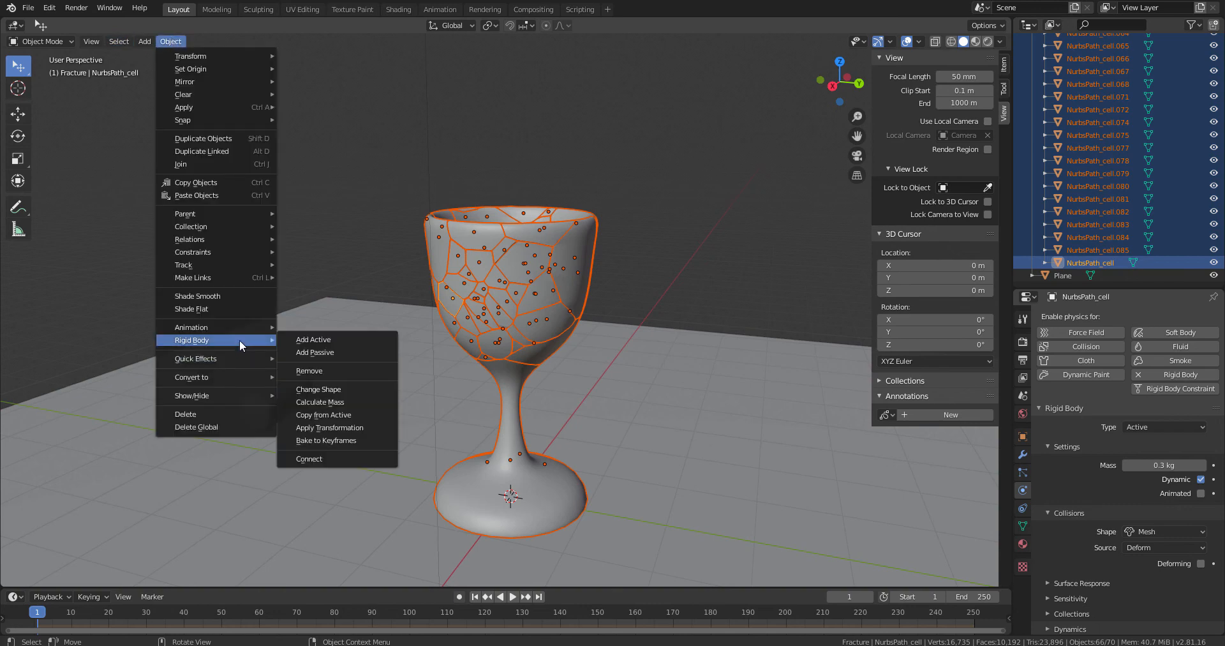
click(365, 415)
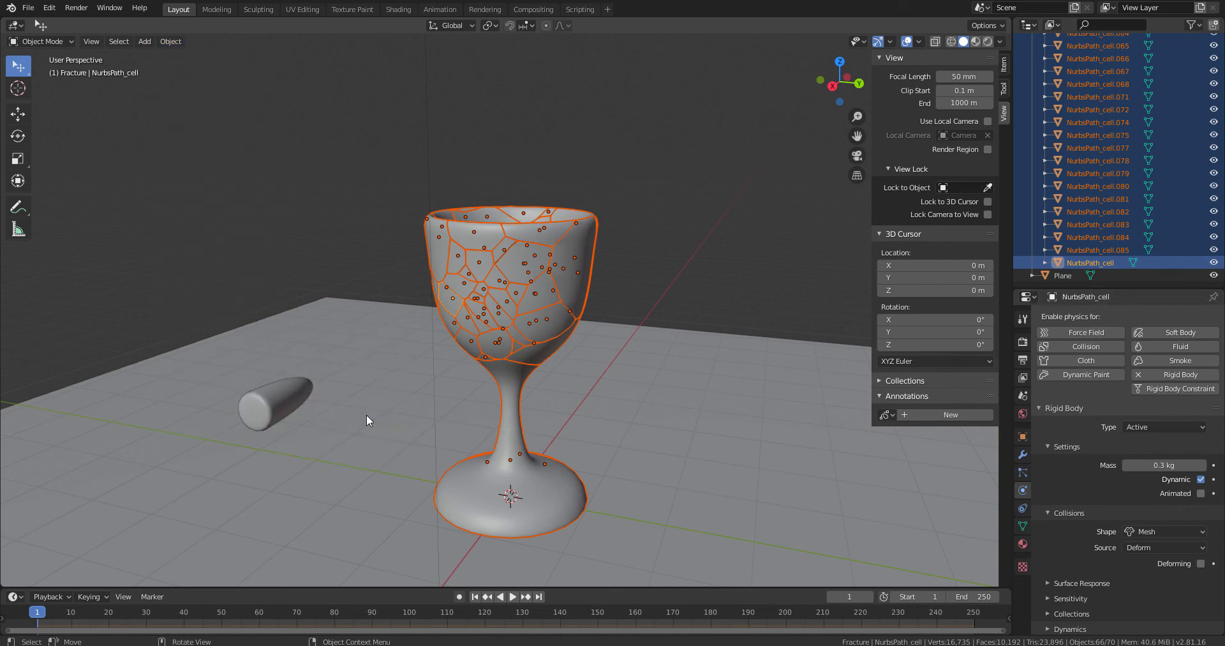
- Check the rigid body settings on fragment NurbsPath_cell.085, and play the shatter simulation before returning to the first frame
click(1111, 250)
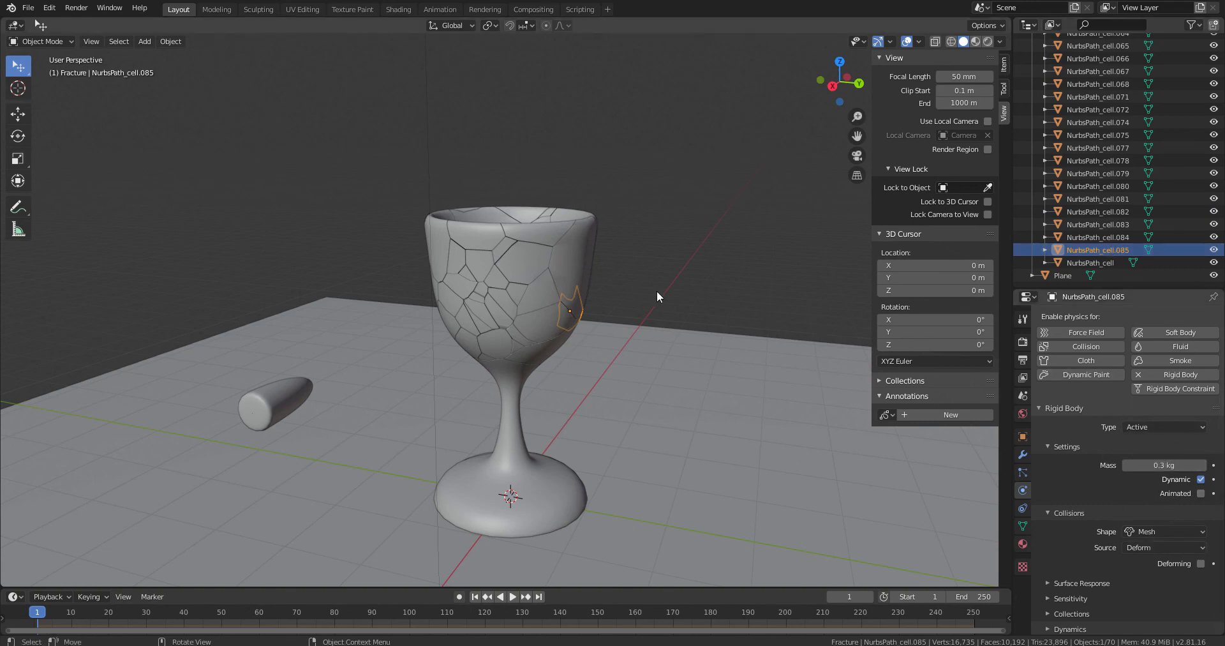
click(1101, 262)
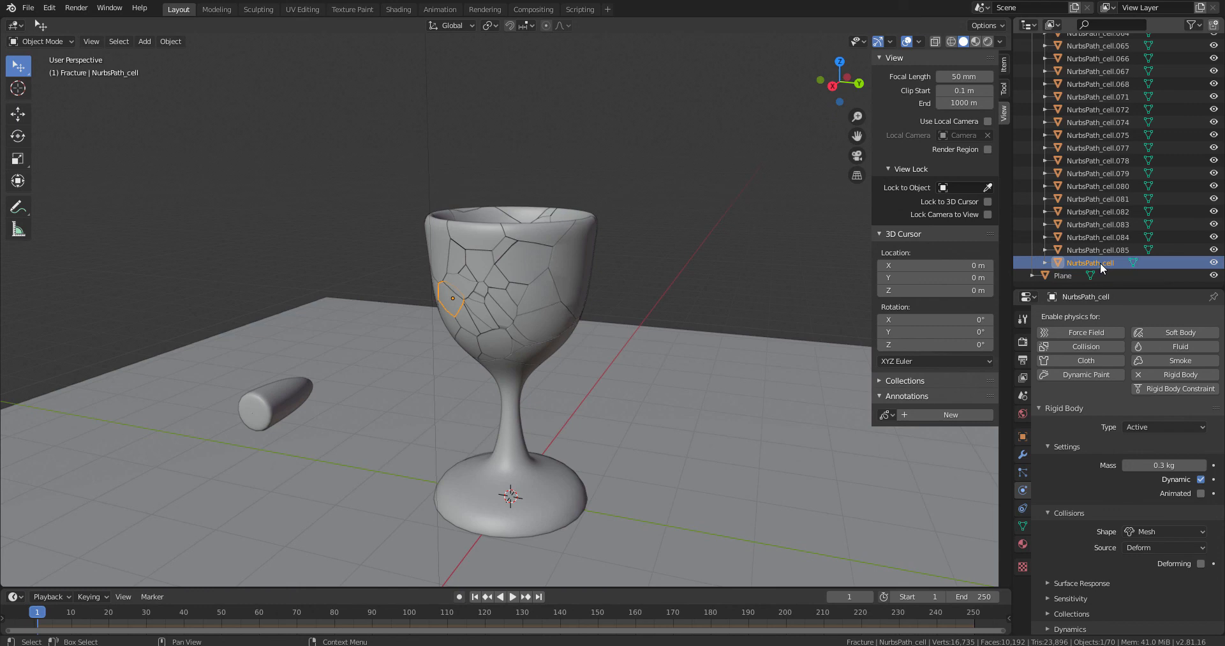
middle_drag(606, 358, 516, 369)
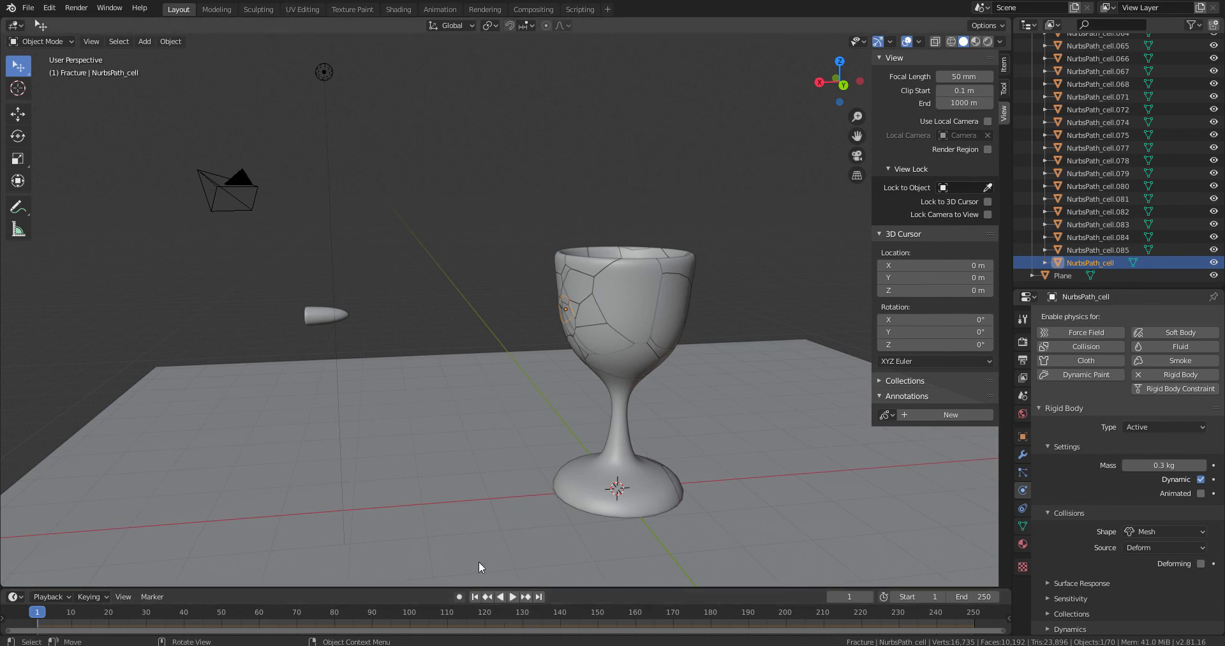
click(512, 597)
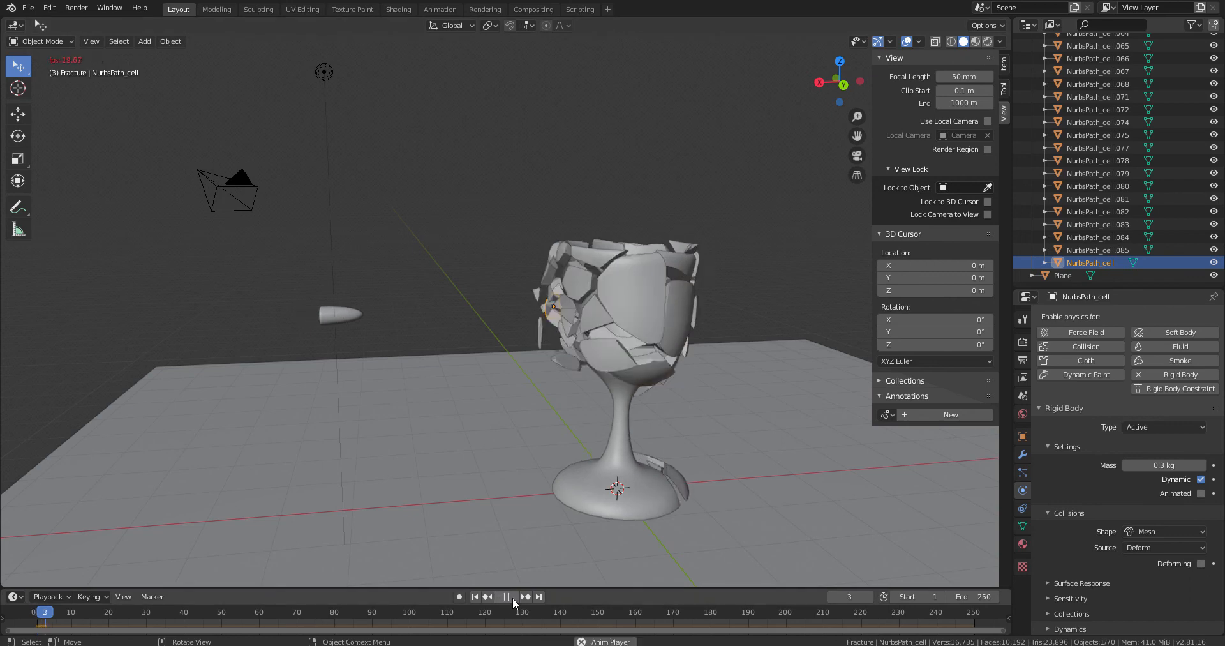
click(505, 596)
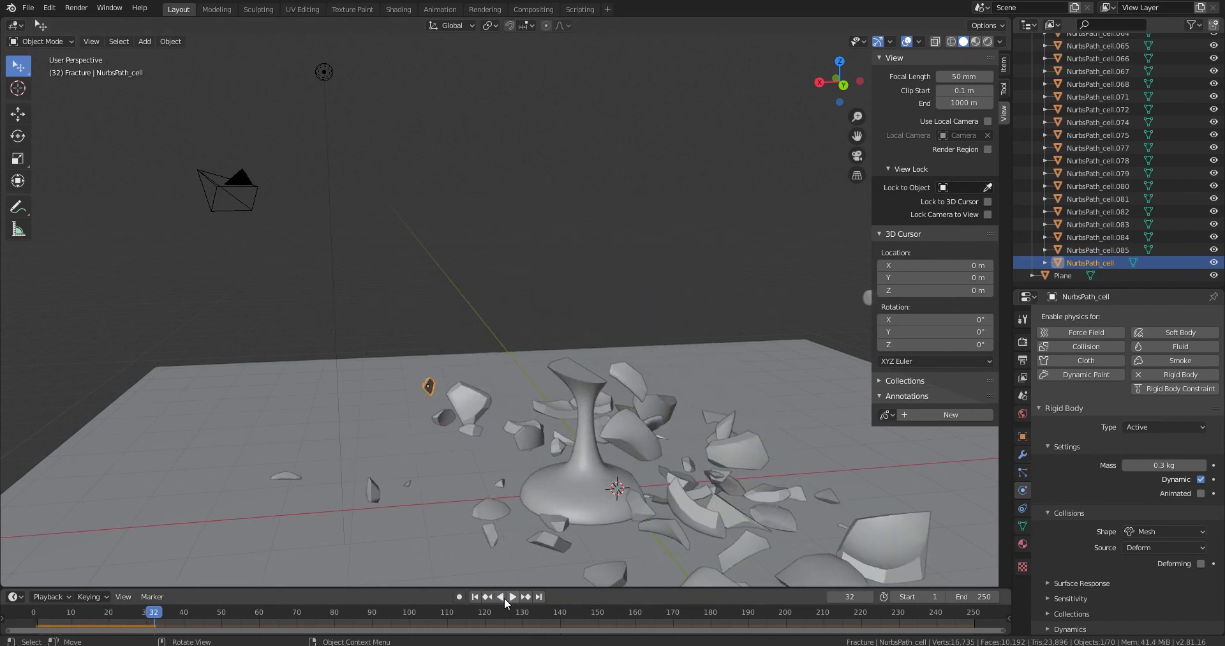
click(476, 597)
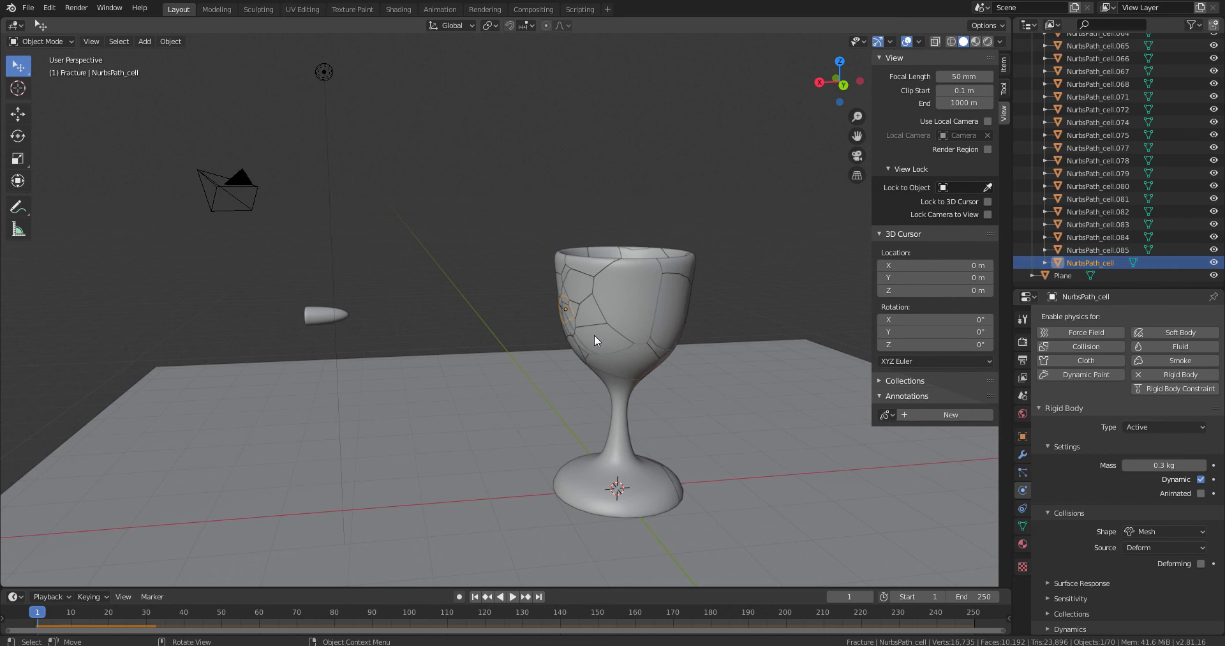
- Select the bullet and set the simulation speed of the scene's Rigid Body World to 0
click(312, 317)
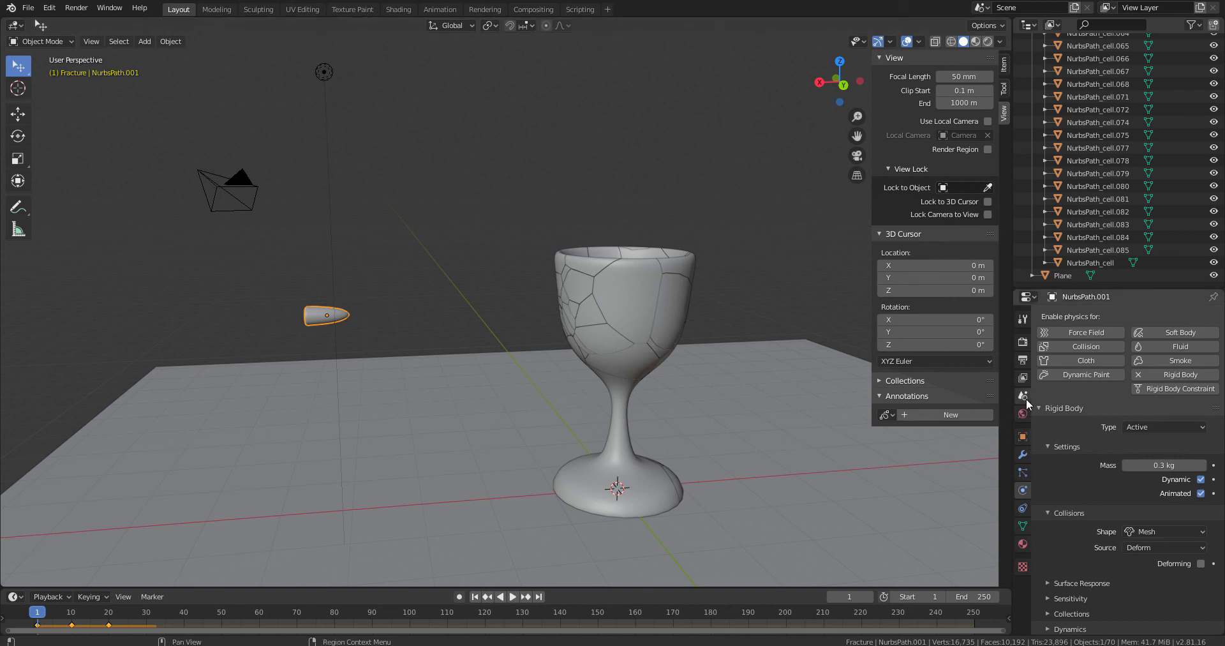
click(1025, 379)
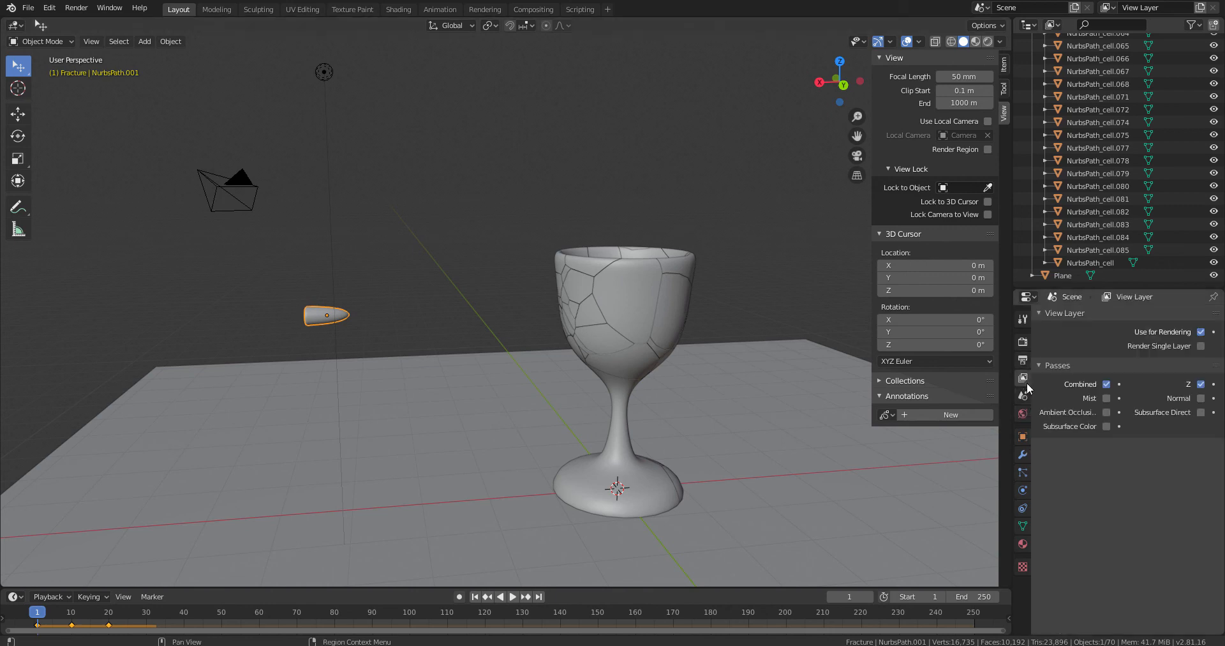
click(1024, 397)
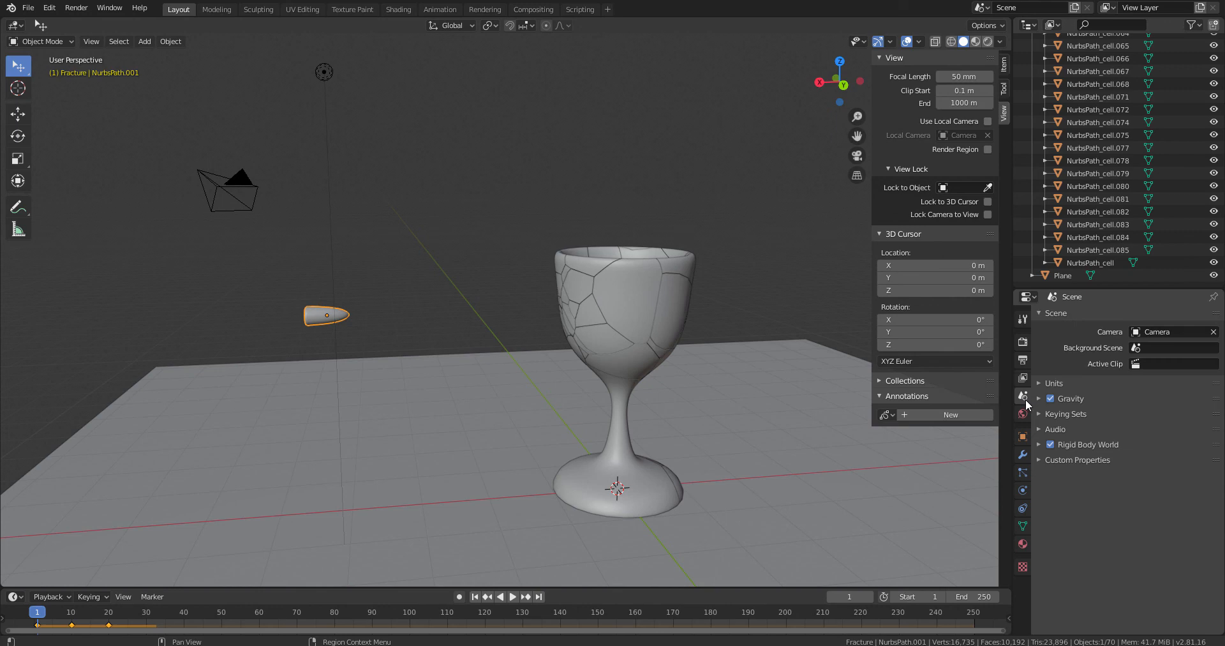
click(1038, 445)
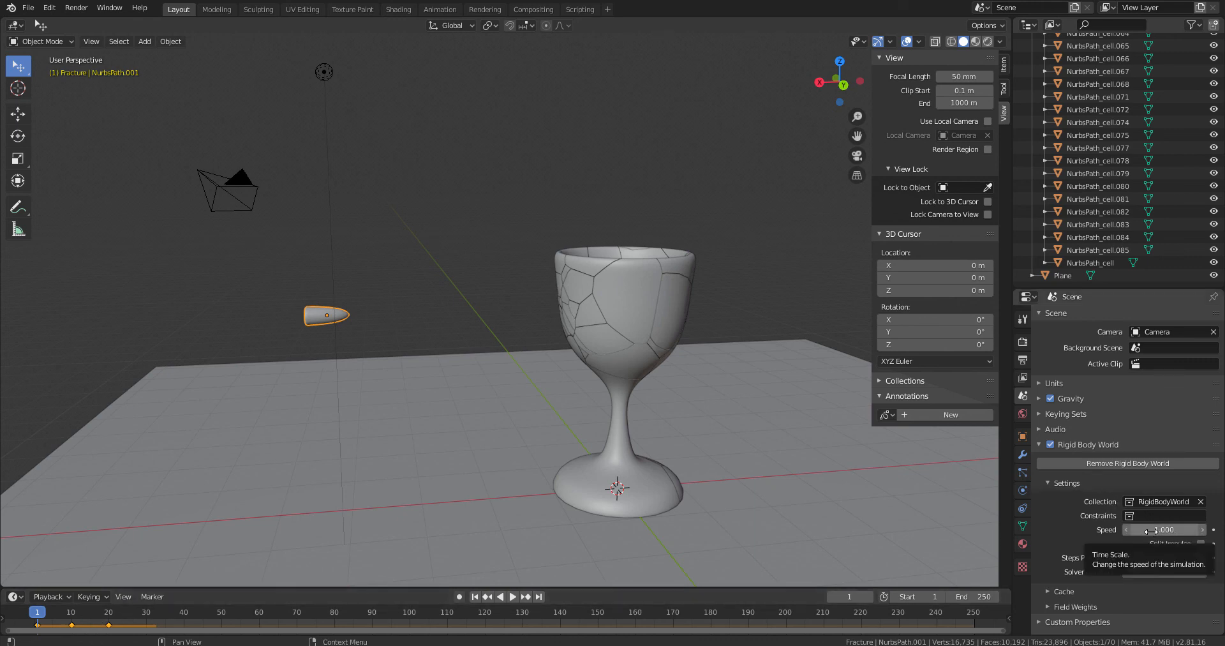
click(1153, 529)
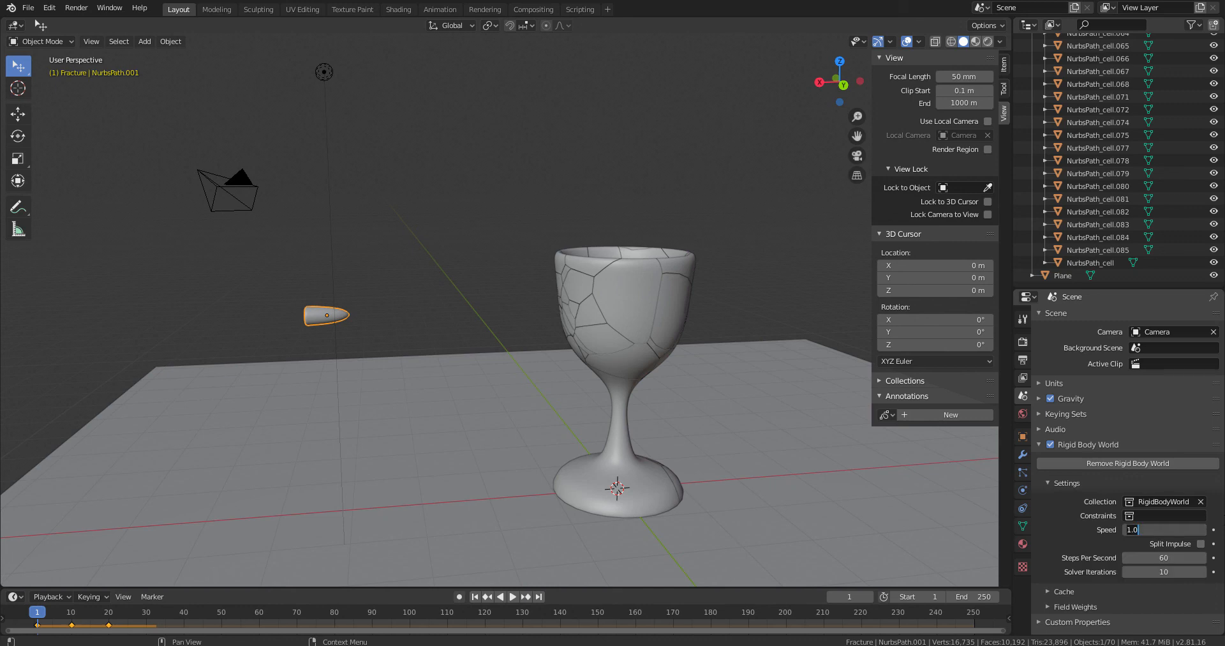
text(0)
key(Return)
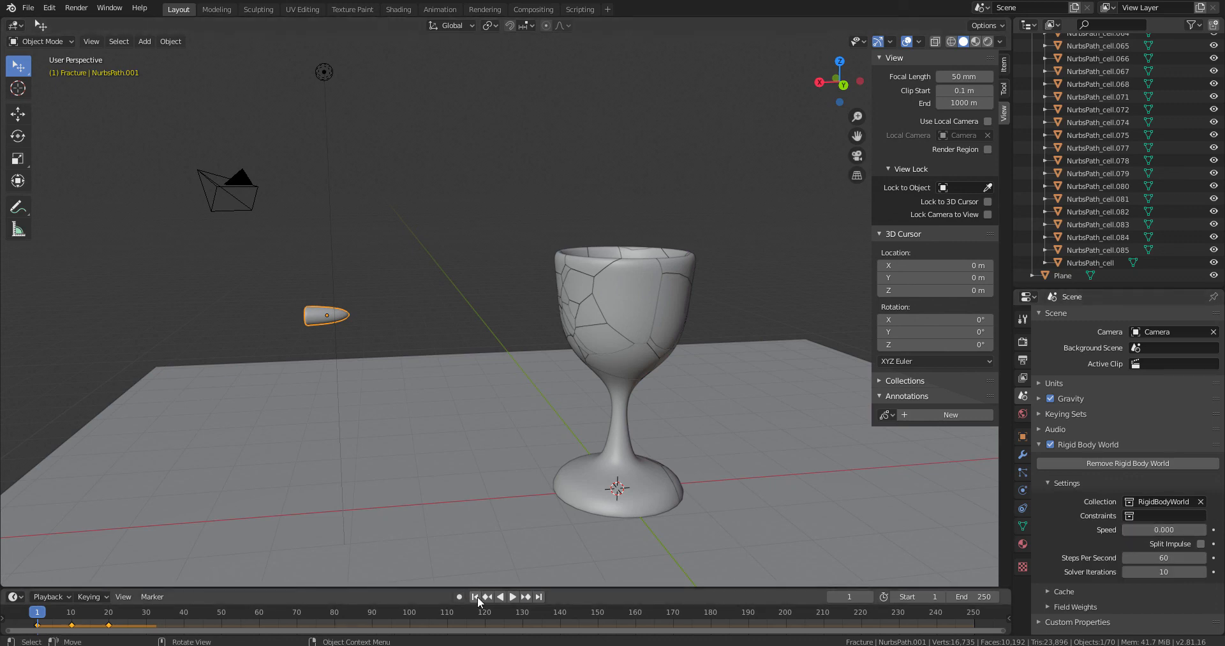
- Play the animation to check the goblet during the bullet's flight, and return to the first frame
click(512, 595)
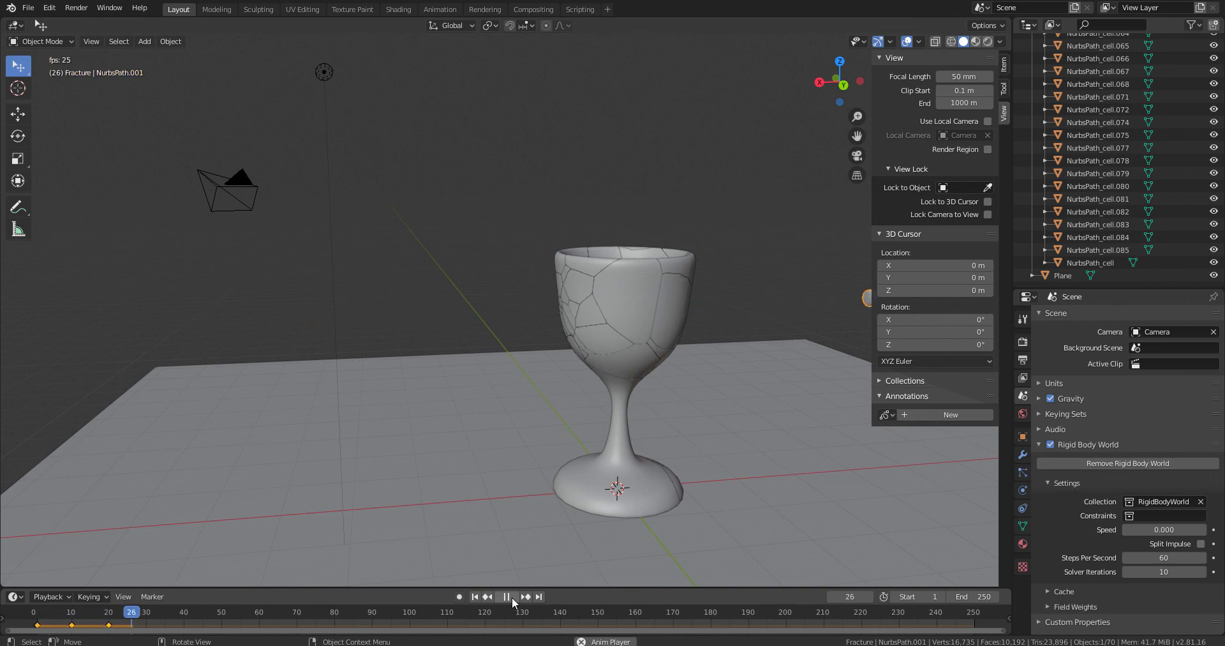
click(512, 596)
click(476, 596)
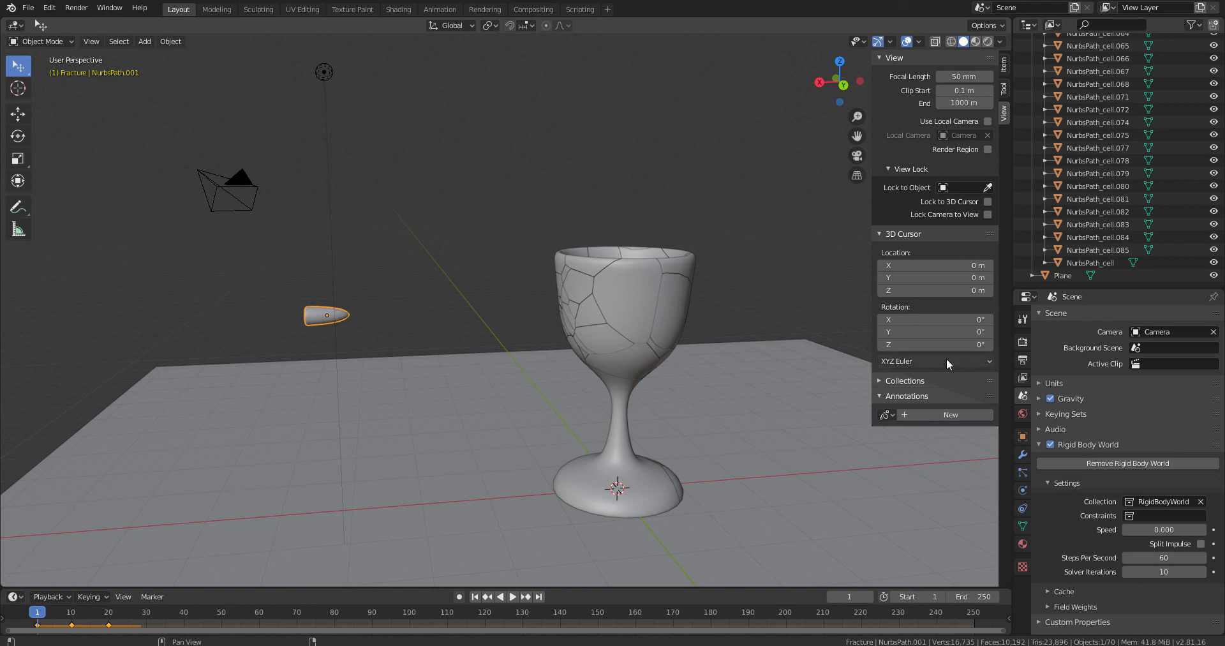
- Keyframe the Rigid Body World speed of 0 at frame 1 and switch to the Animation workspace
click(1213, 530)
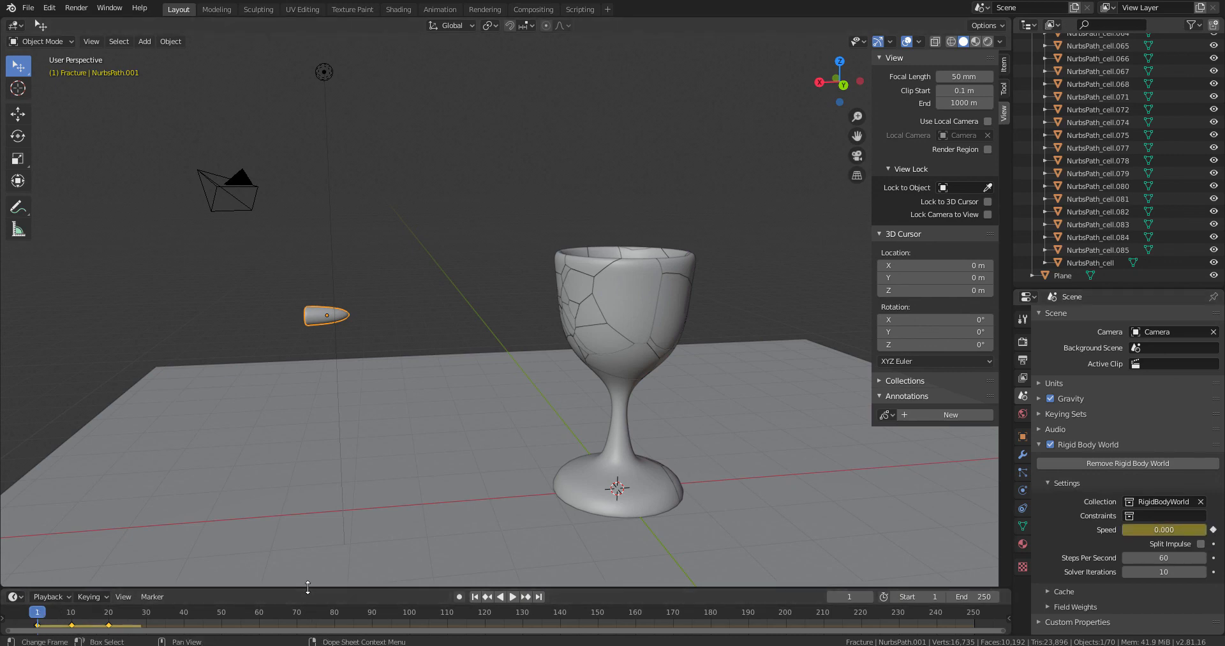
drag(301, 587, 313, 513)
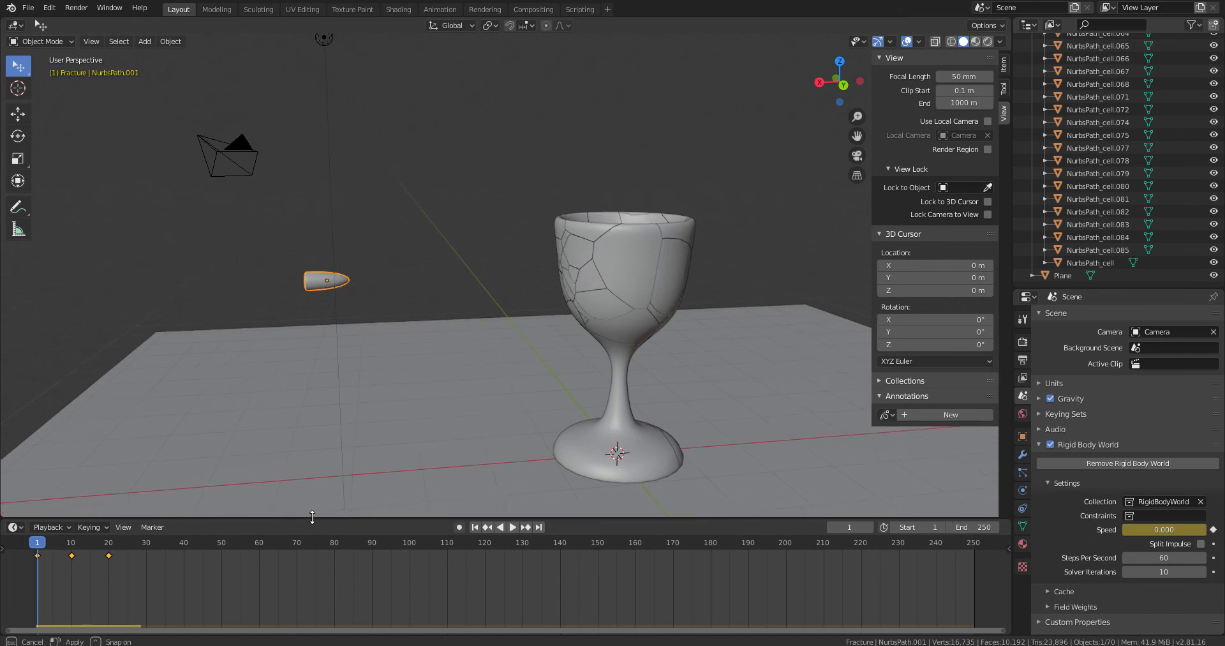
click(438, 10)
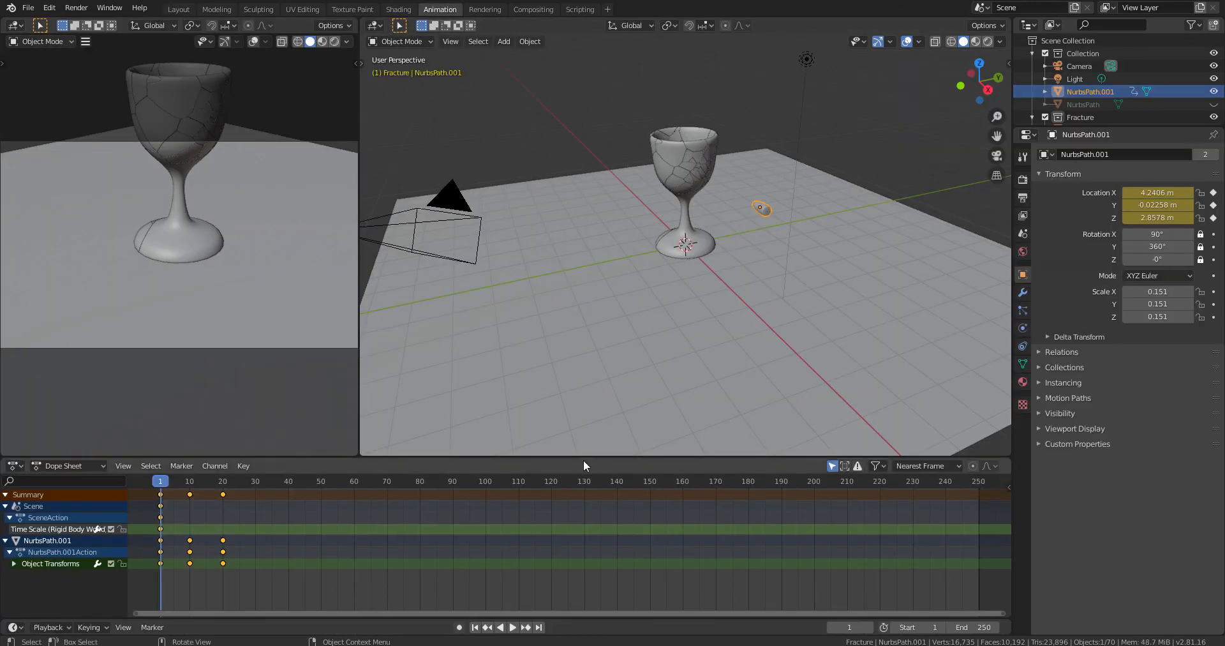
mouse_move(768, 297)
middle_down()
mouse_move(820, 316)
mouse_move(754, 304)
middle_up()
scroll(754, 304, up, 2)
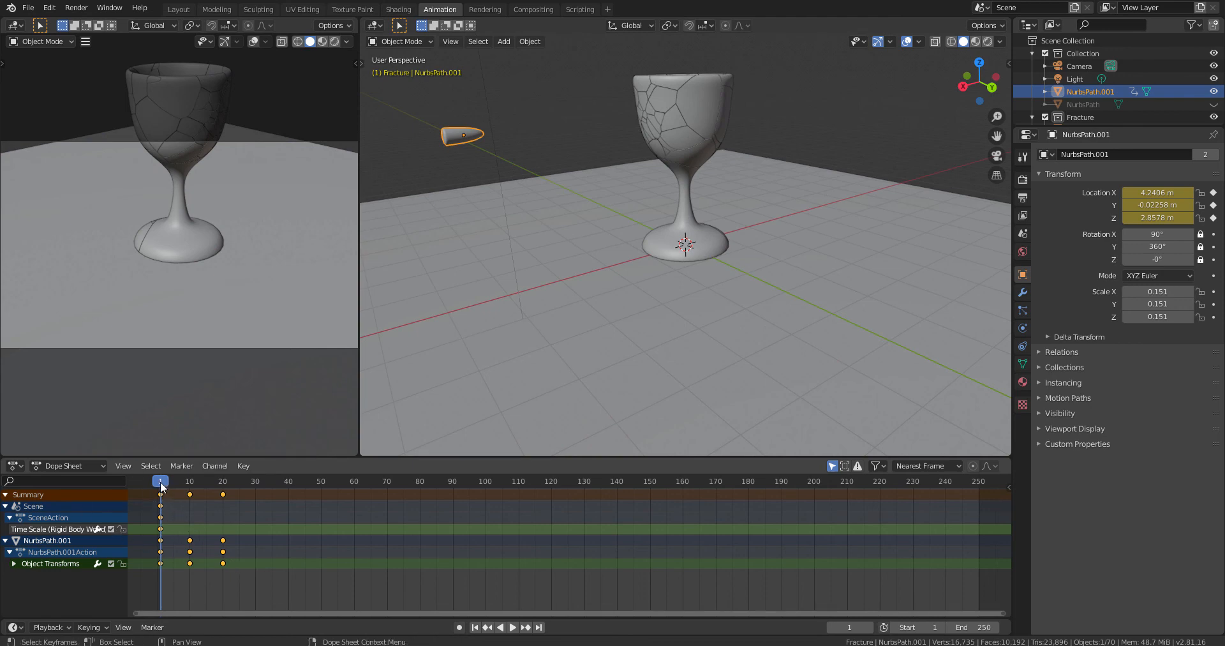
- Keyframe the Rigid Body World speed of 0 at frame 9, just before the bullet reaches the goblet
drag(161, 486, 189, 489)
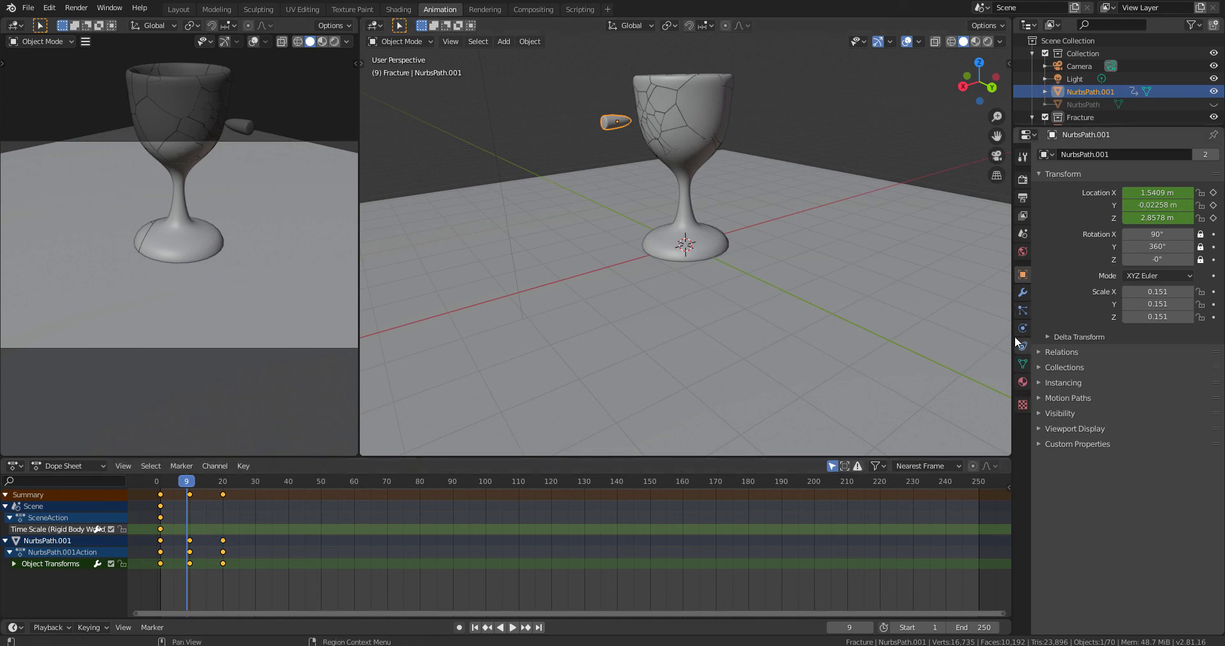
click(1022, 237)
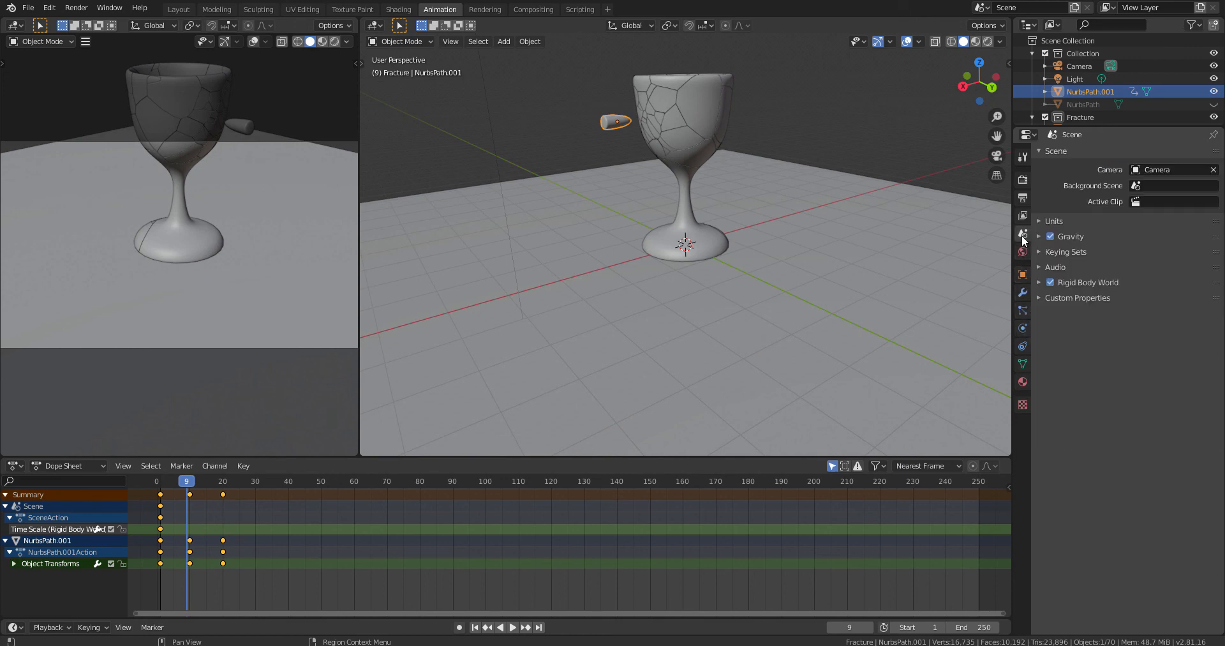
click(1040, 282)
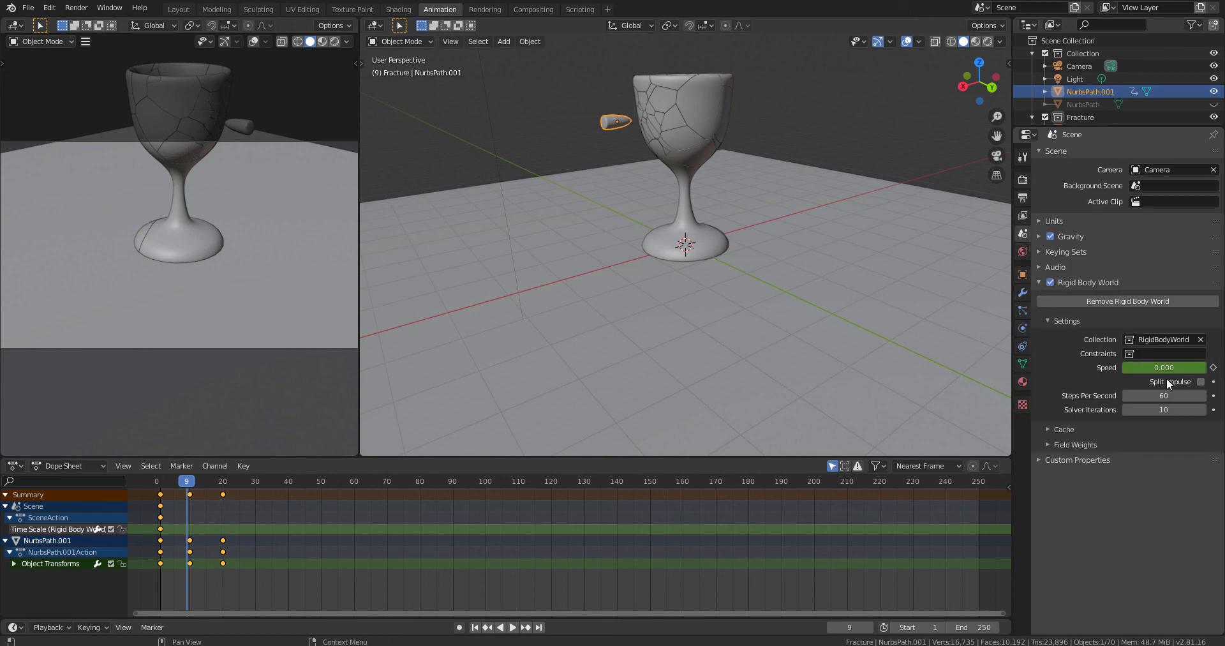
click(1215, 368)
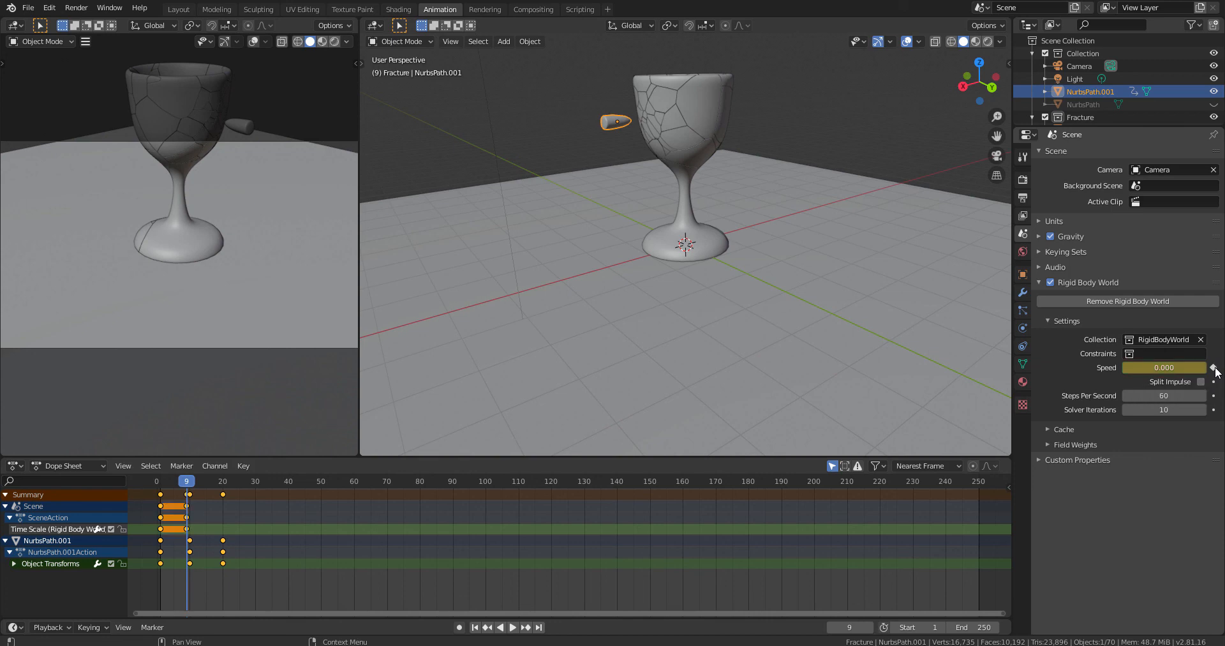
- Set the Rigid Body World speed to 0.2 at frame 10 and keyframe it
click(189, 483)
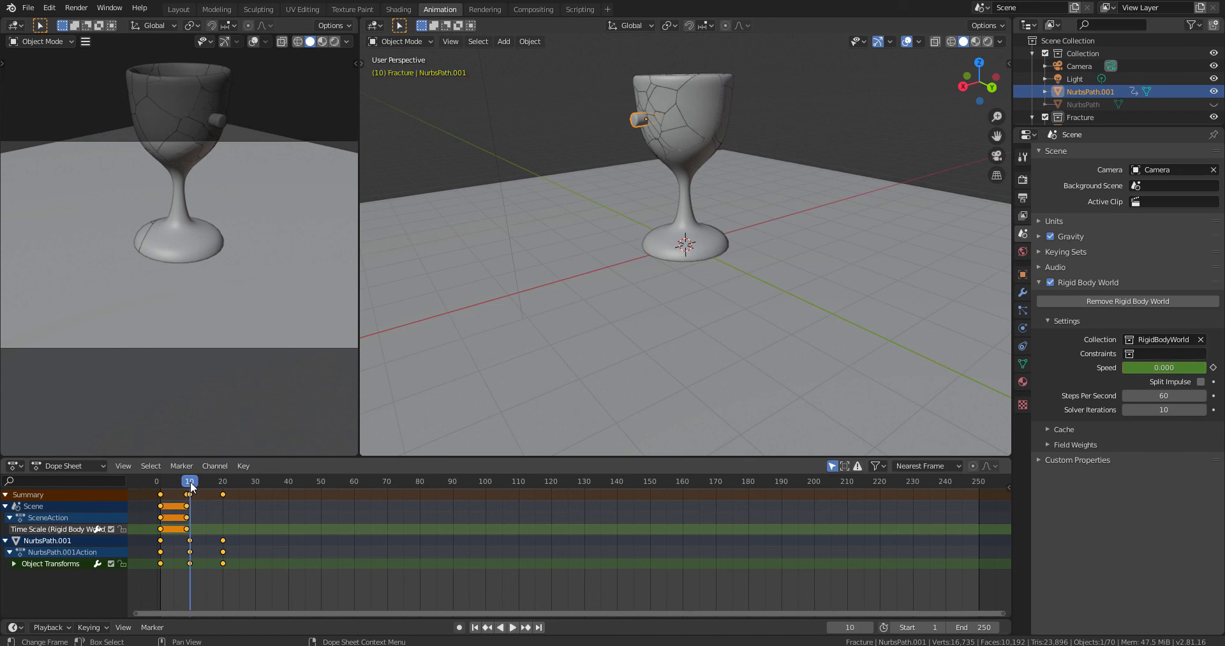
click(1177, 368)
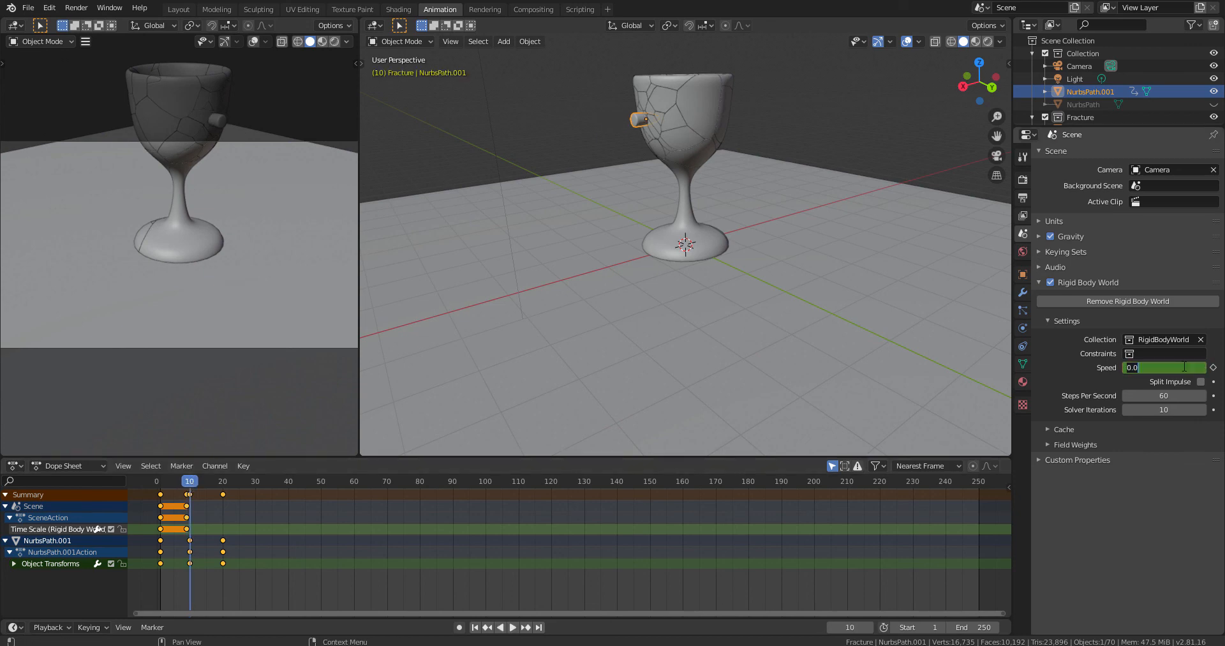
text(0.2)
key(Return)
click(1214, 367)
- Replay the slowed shatter animation from the first frame several times to check the impact timing, ending back on frame 1
middle_drag(754, 234, 734, 254)
scroll(727, 238, down, 2)
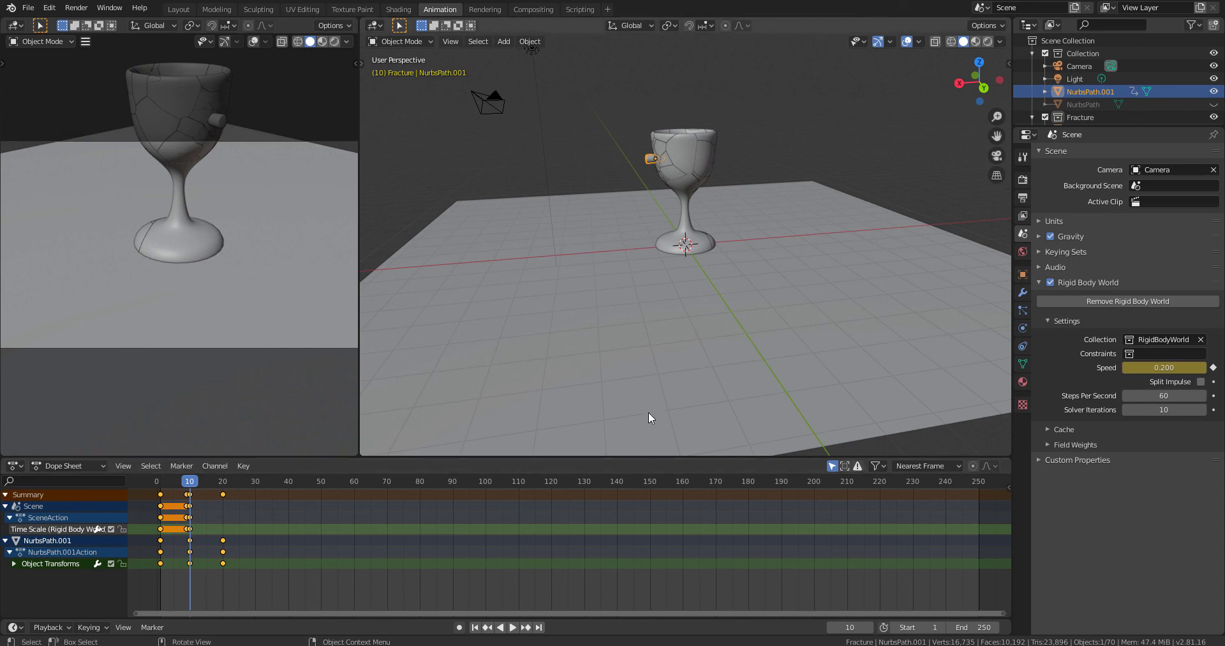
click(475, 627)
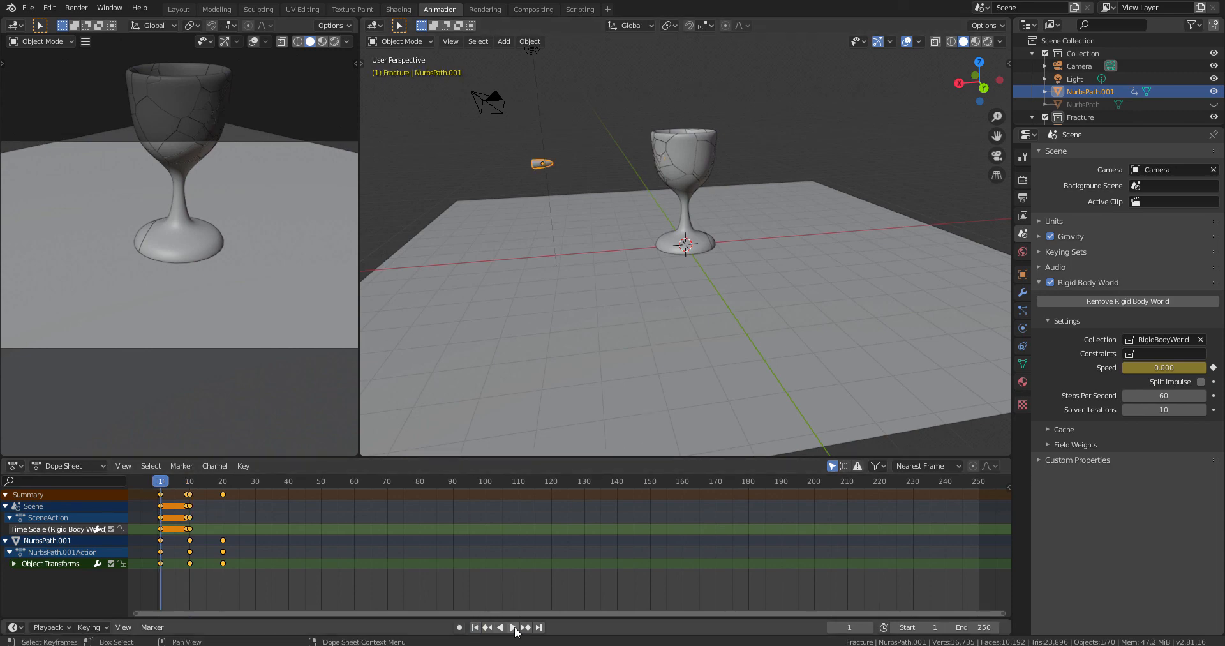
click(513, 627)
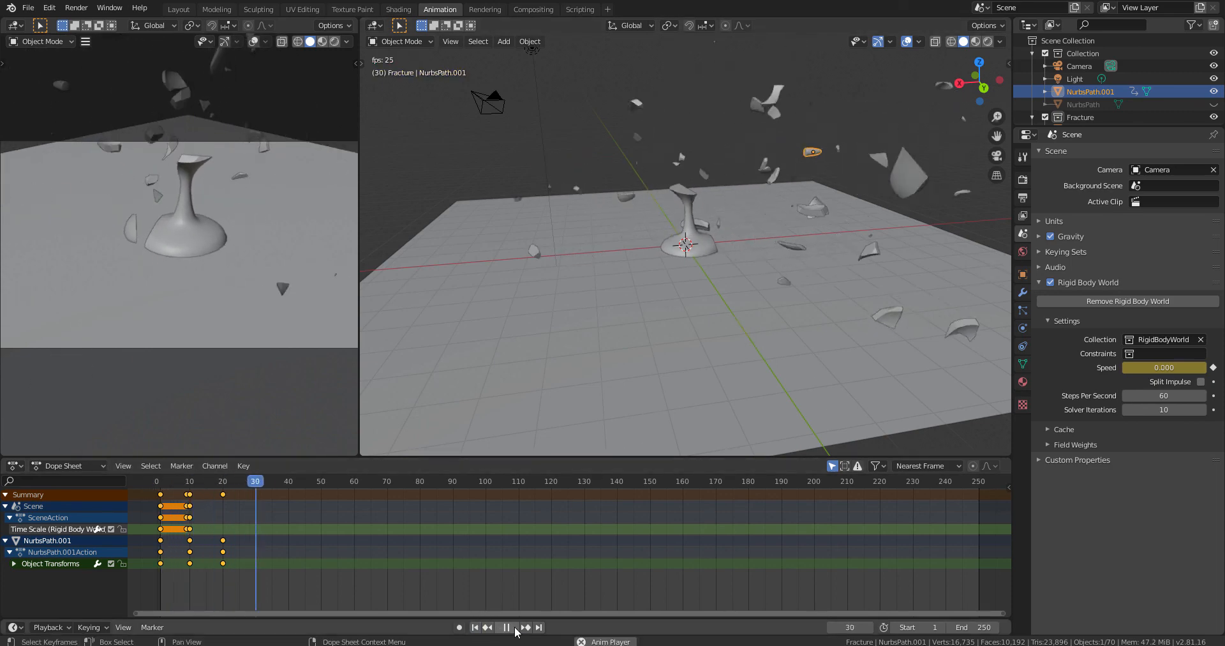
click(507, 627)
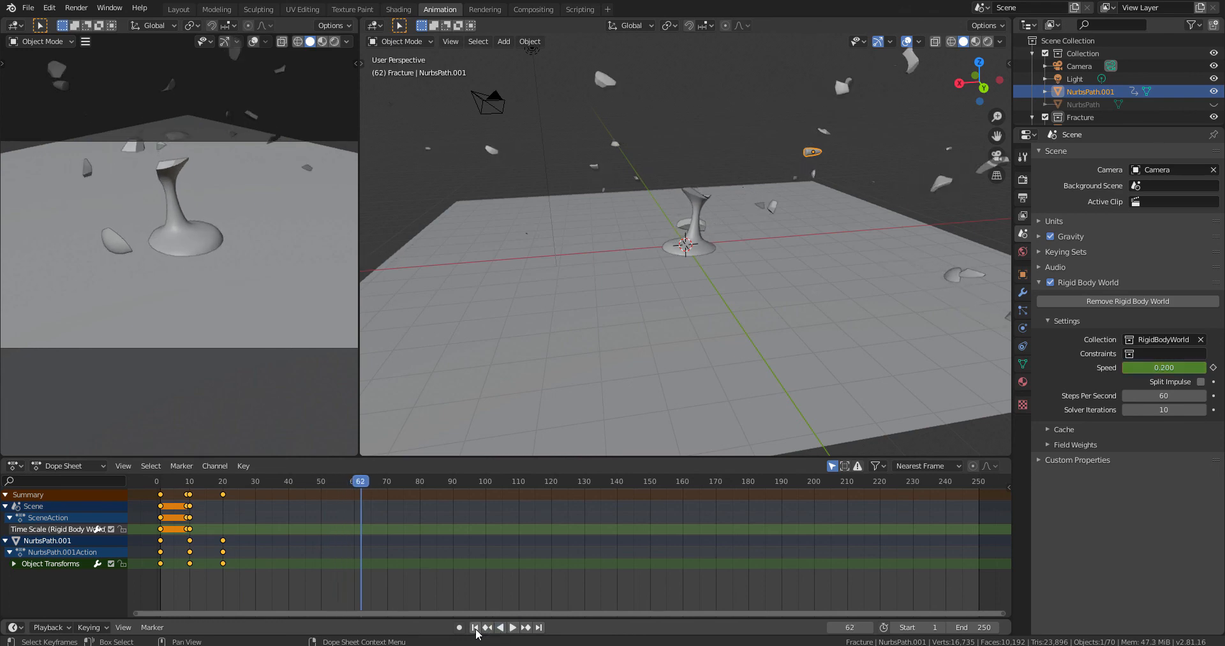
click(475, 627)
click(514, 627)
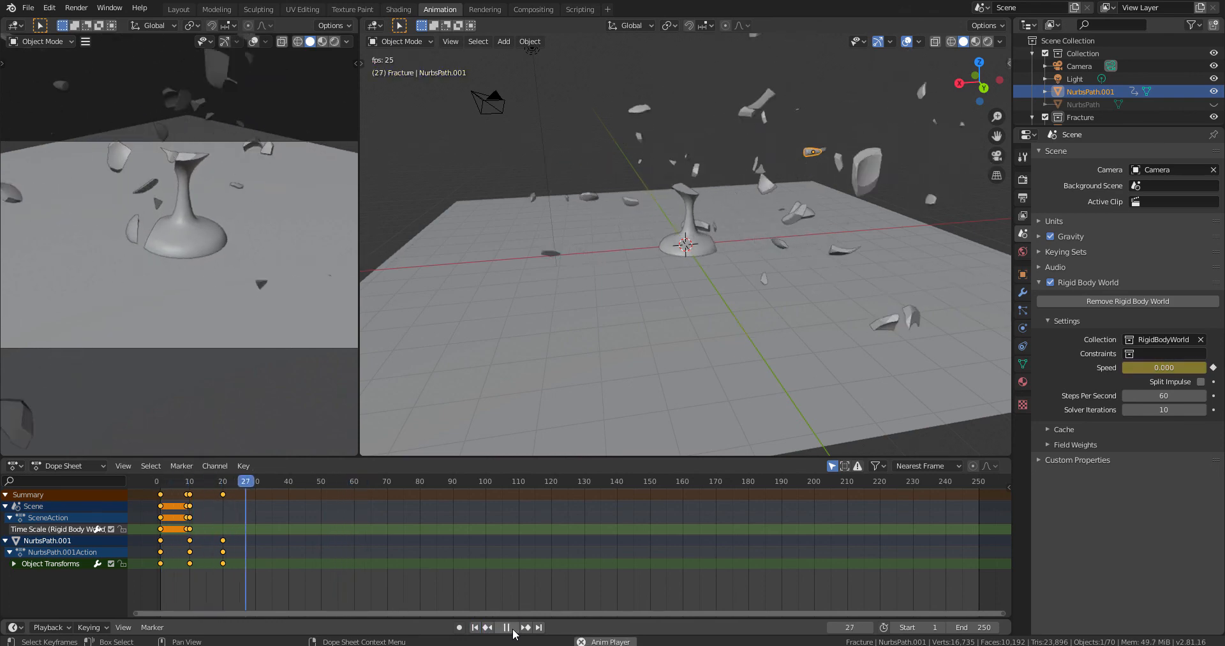
click(508, 627)
click(475, 627)
click(512, 627)
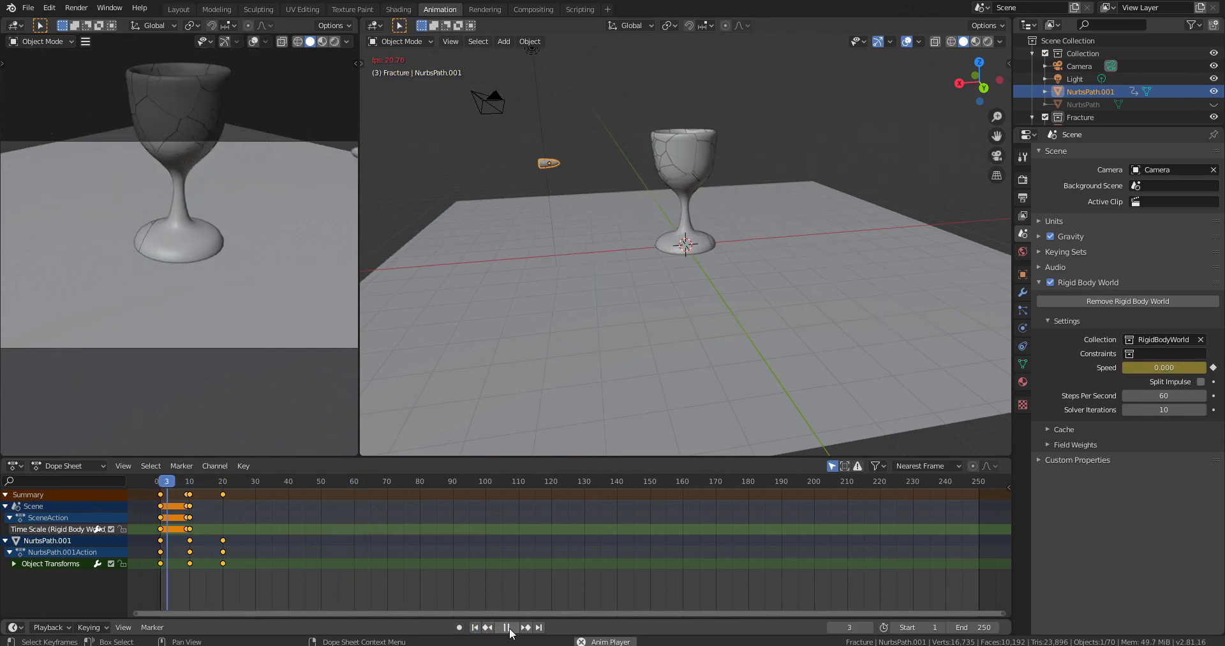
click(511, 627)
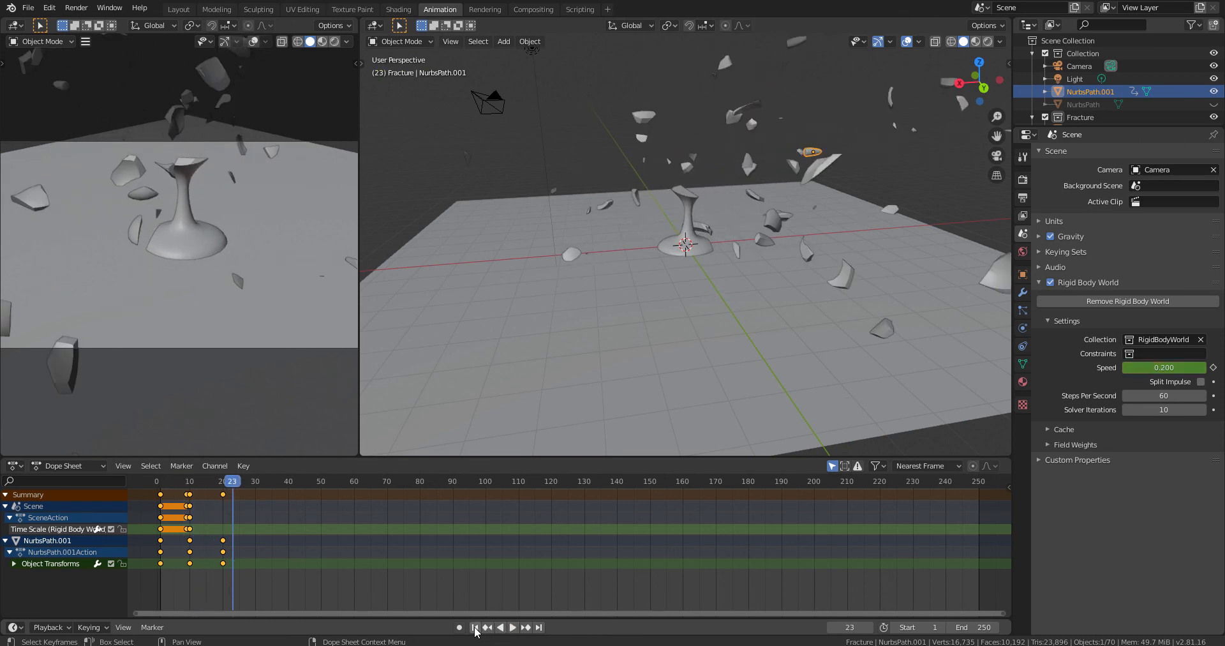
click(475, 628)
click(512, 627)
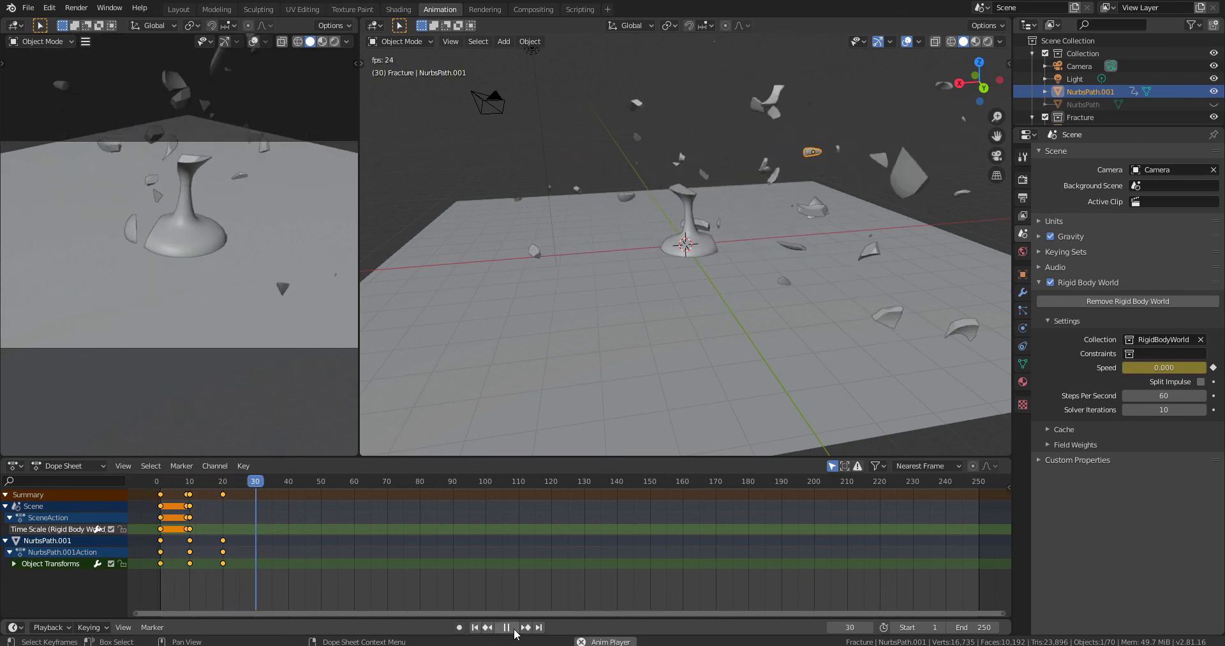
click(508, 628)
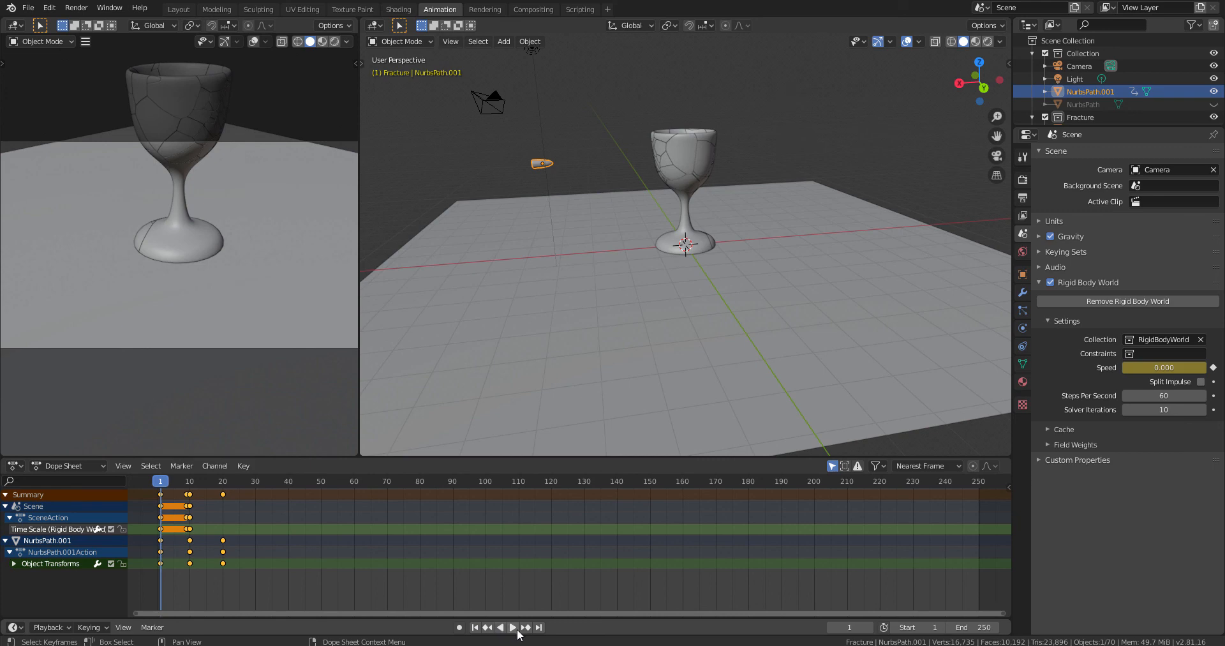
click(513, 627)
click(508, 628)
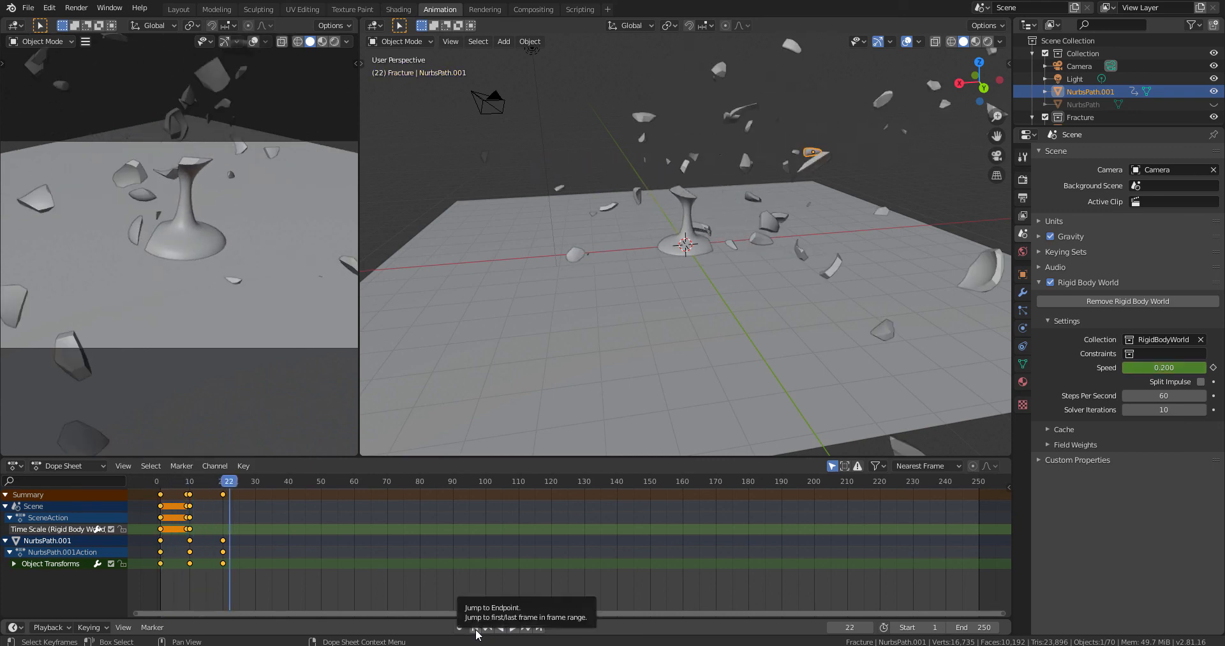
click(475, 628)
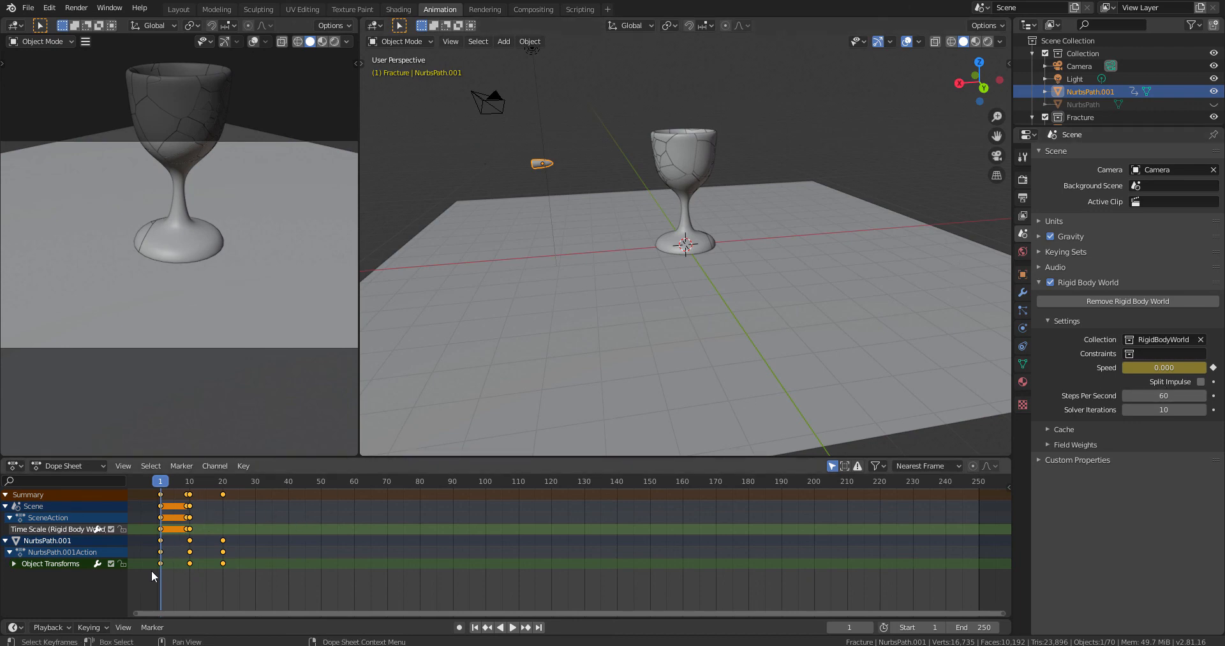
- Move only the Rigid Body World speed keyframe at frame 9 to frame 8 in the Dope Sheet
scroll(152, 570, up, 2)
scroll(152, 570, down, 1)
drag(250, 614, 157, 605)
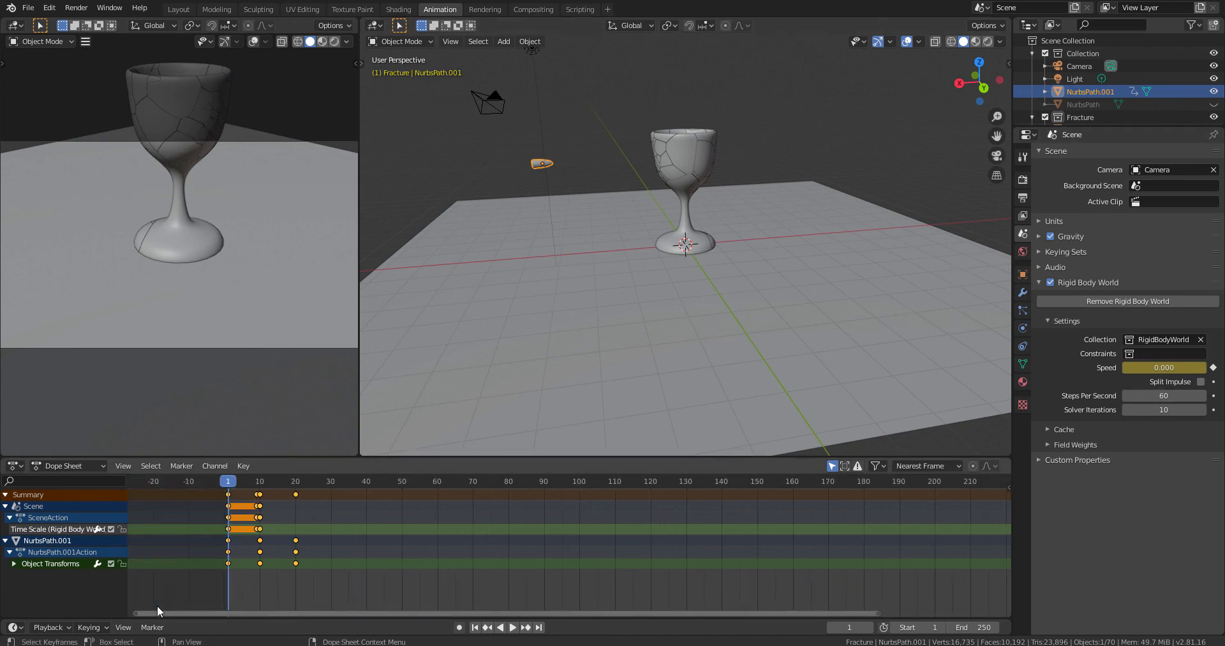
scroll(247, 520, up, 2)
drag(236, 613, 162, 613)
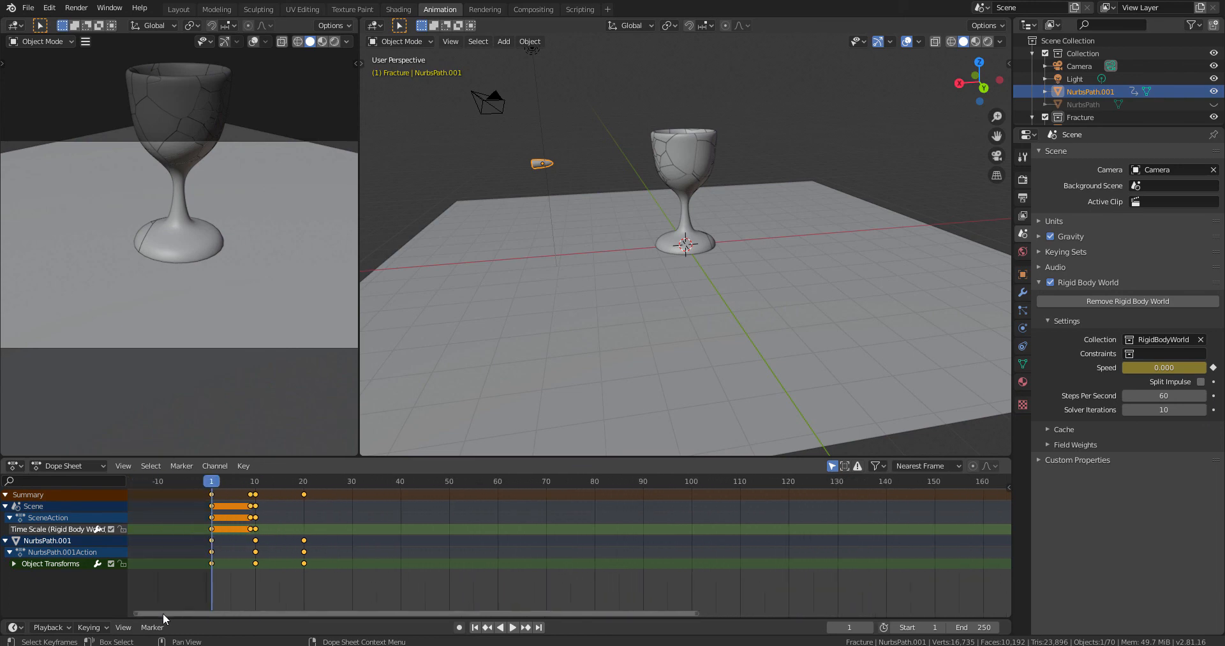
scroll(219, 549, up, 3)
drag(260, 614, 175, 614)
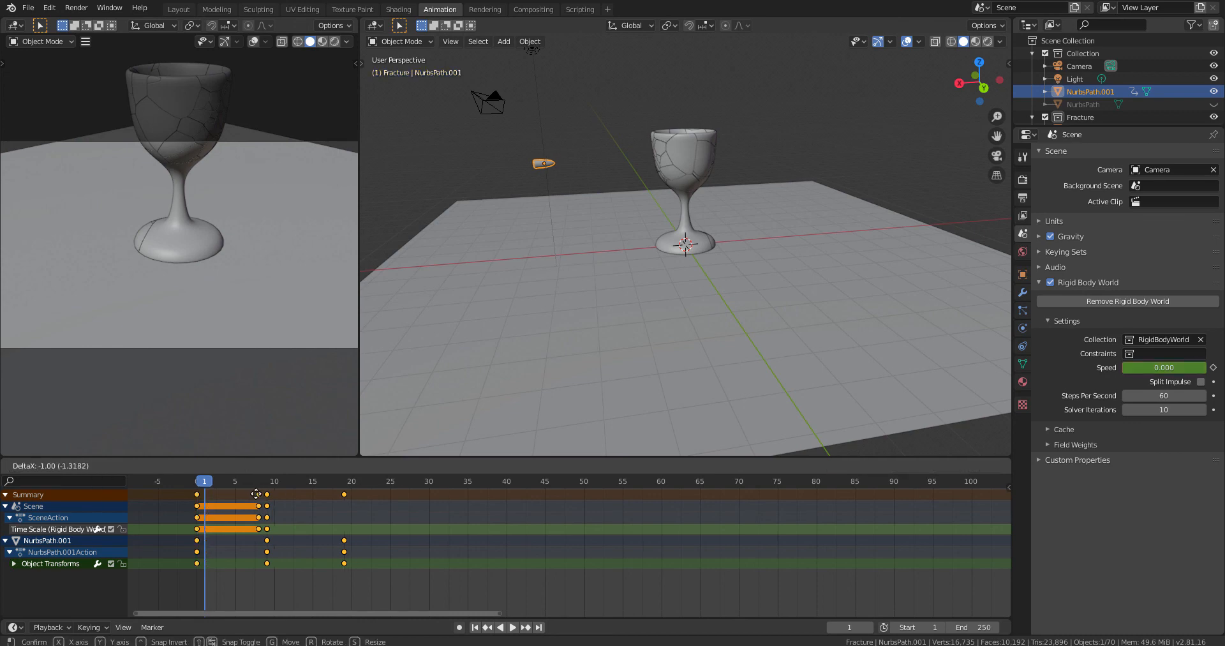
click(260, 516)
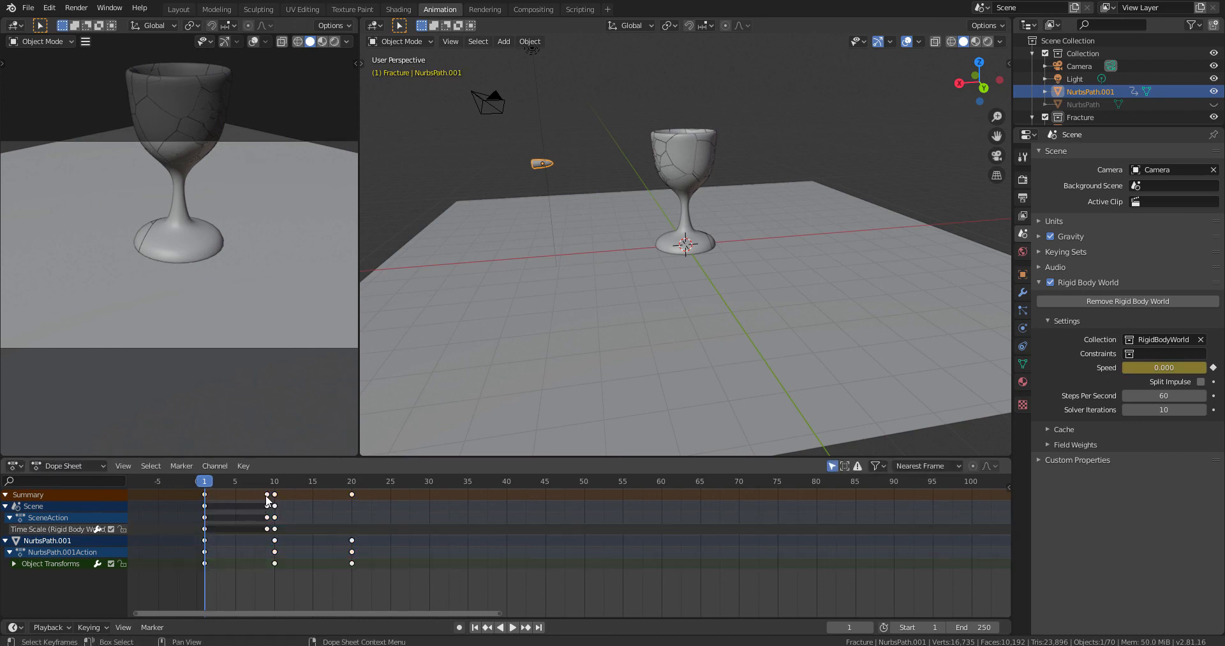
drag(266, 494, 261, 493)
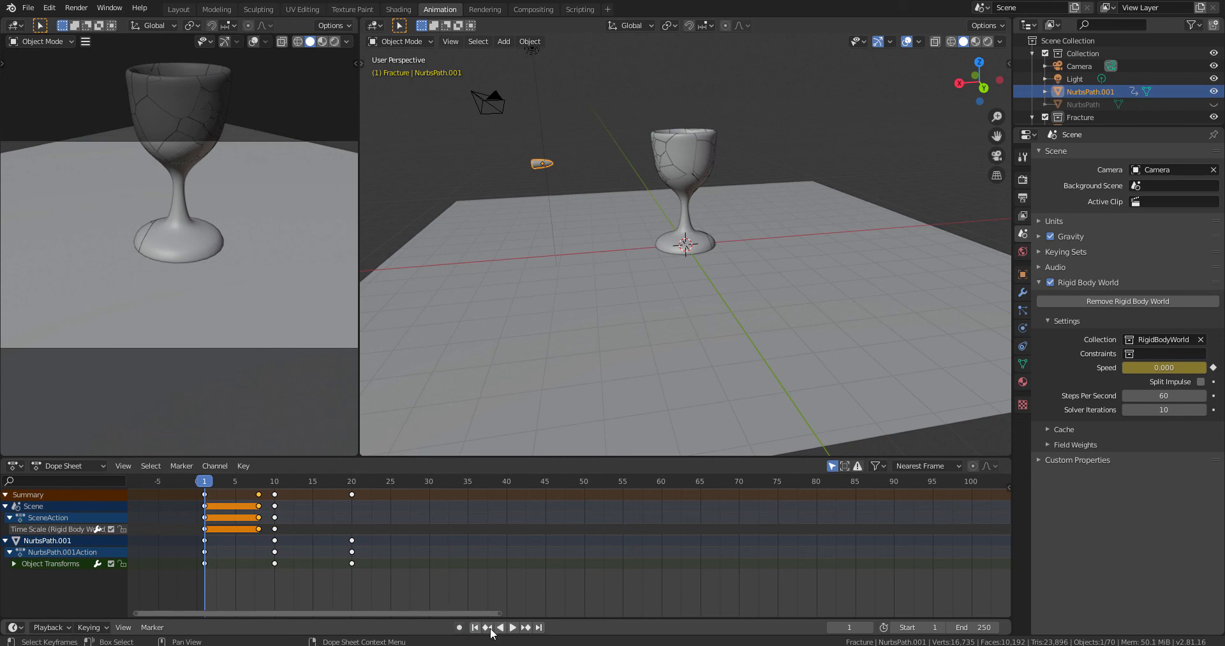
- Replay the shatter animation from the first frame three times to check the impact timing with the speed keyframe at frame 8
click(512, 628)
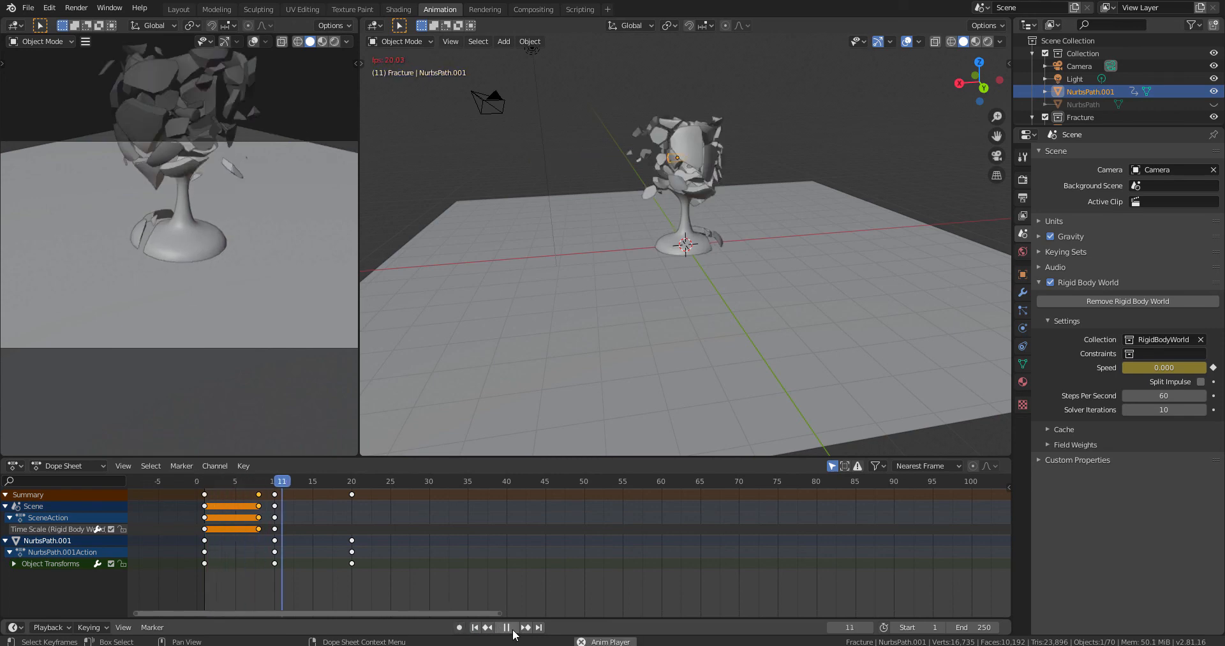
click(508, 628)
click(474, 628)
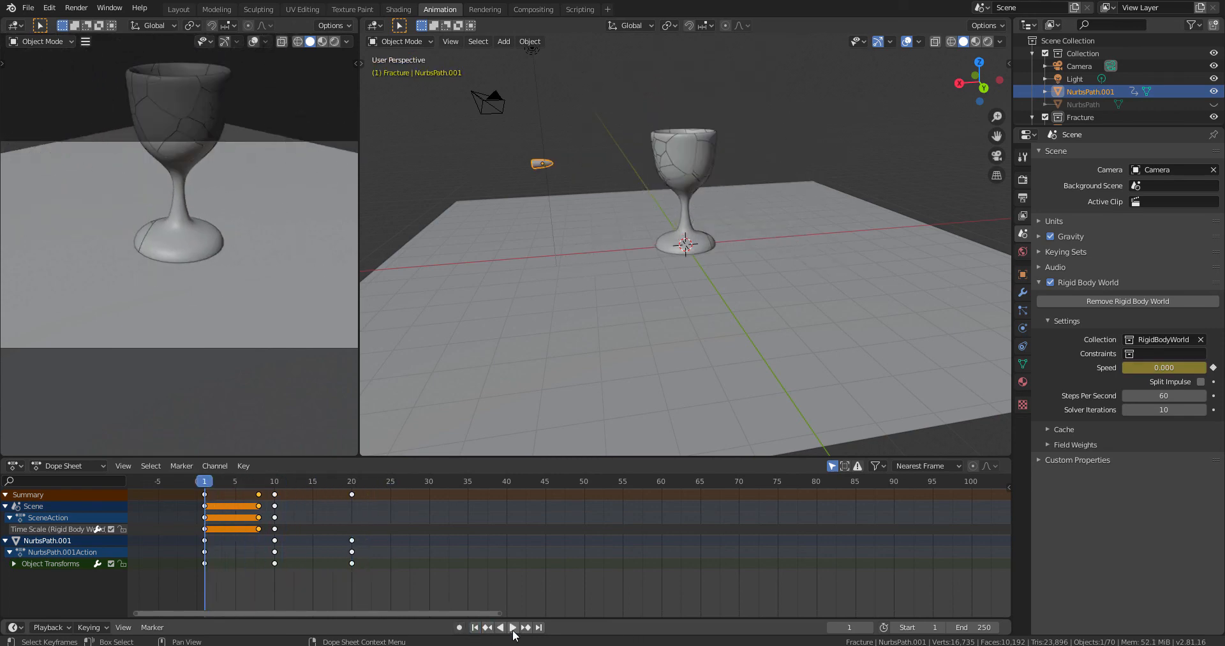
click(514, 628)
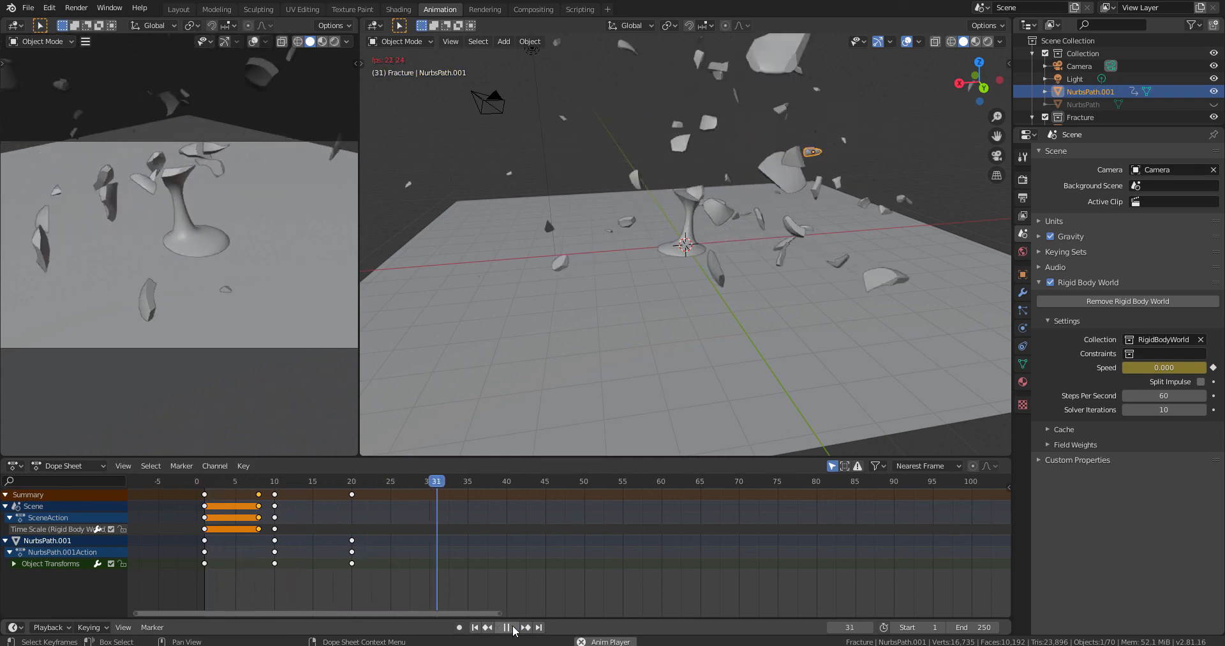
click(508, 628)
click(474, 628)
click(512, 627)
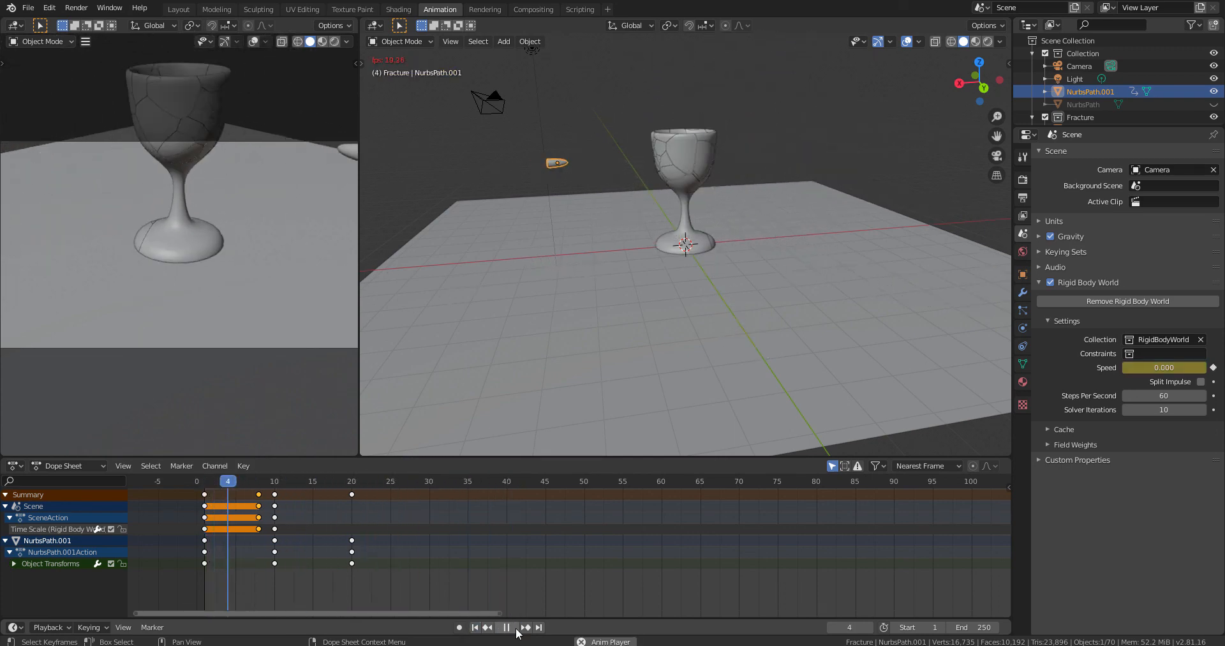
click(508, 628)
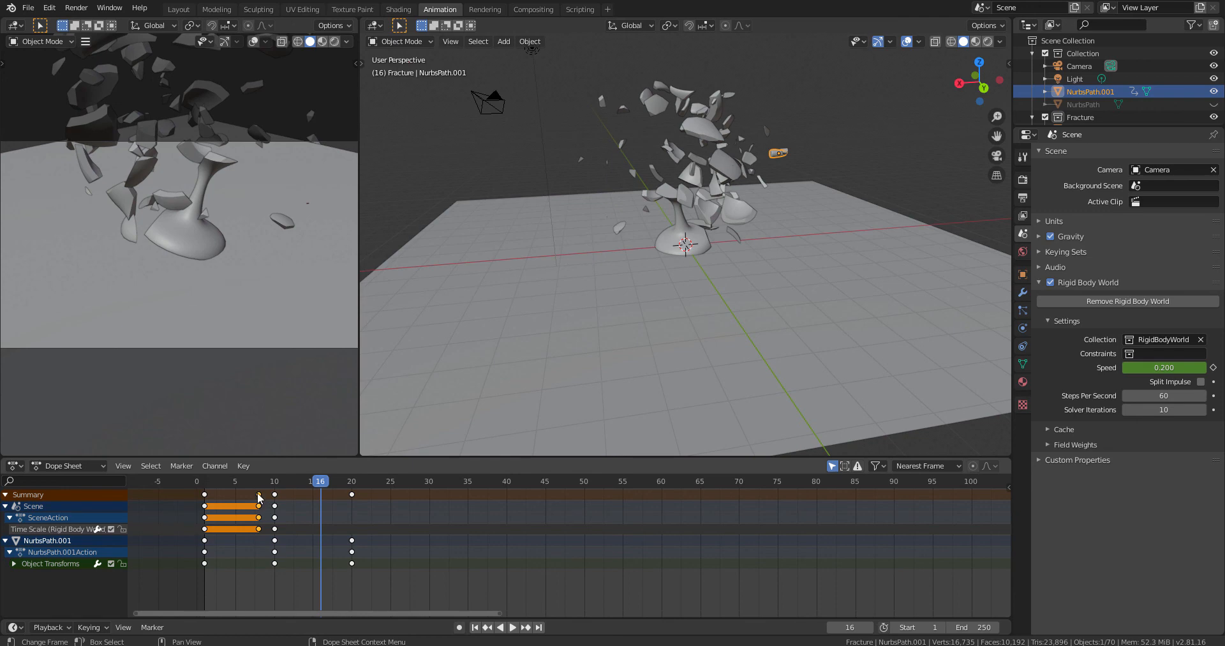
- Move the Rigid Body World speed keyframe at frame 8 to frame 9 and replay the shatter from the first frame
drag(260, 502, 268, 502)
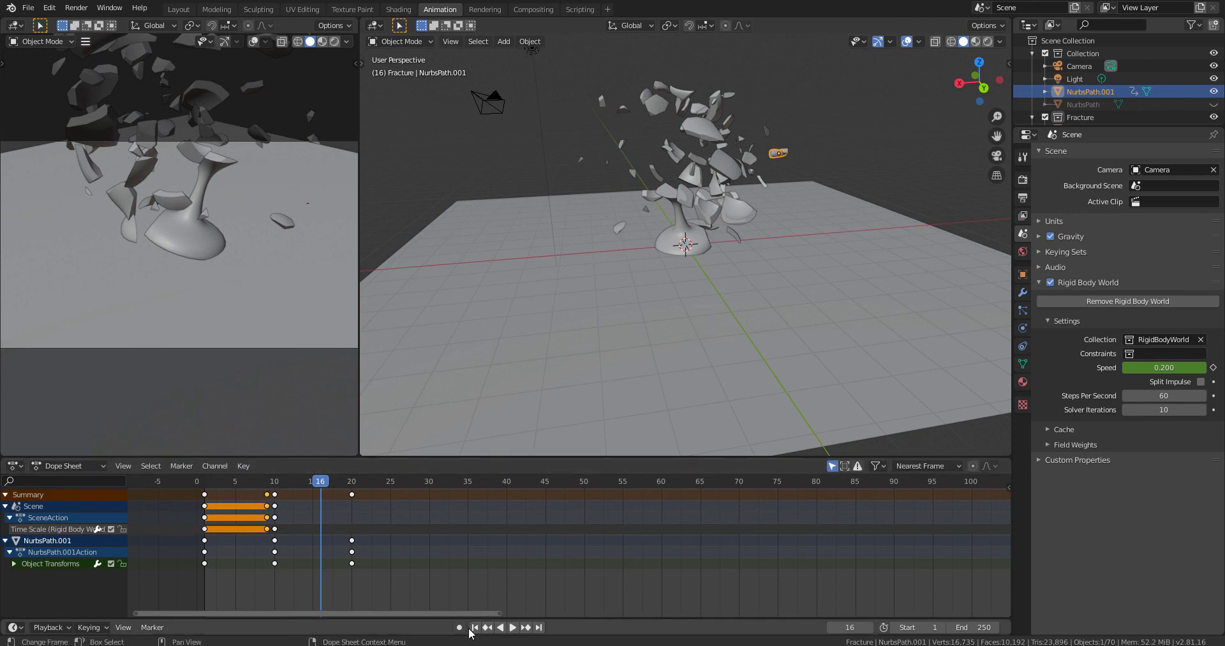
click(474, 627)
click(512, 627)
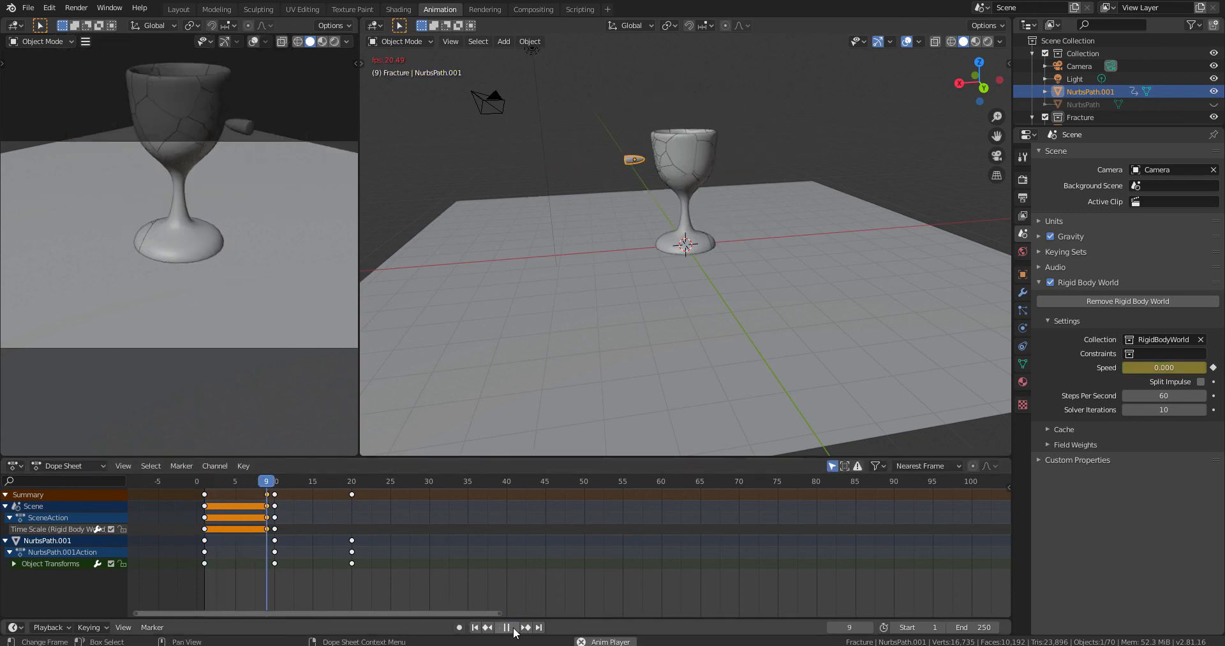
click(507, 627)
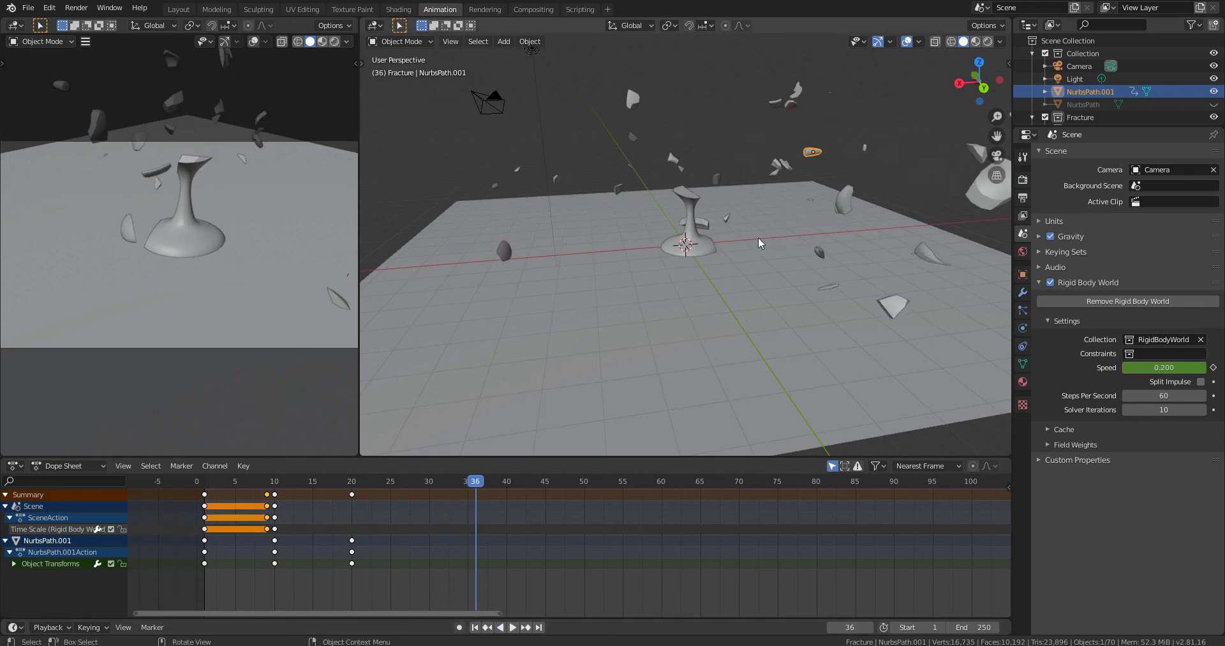
- Inspect the flying goblet fragments from a lower, closer angle and scrub the animation back to frame 14
middle_drag(774, 174, 748, 323)
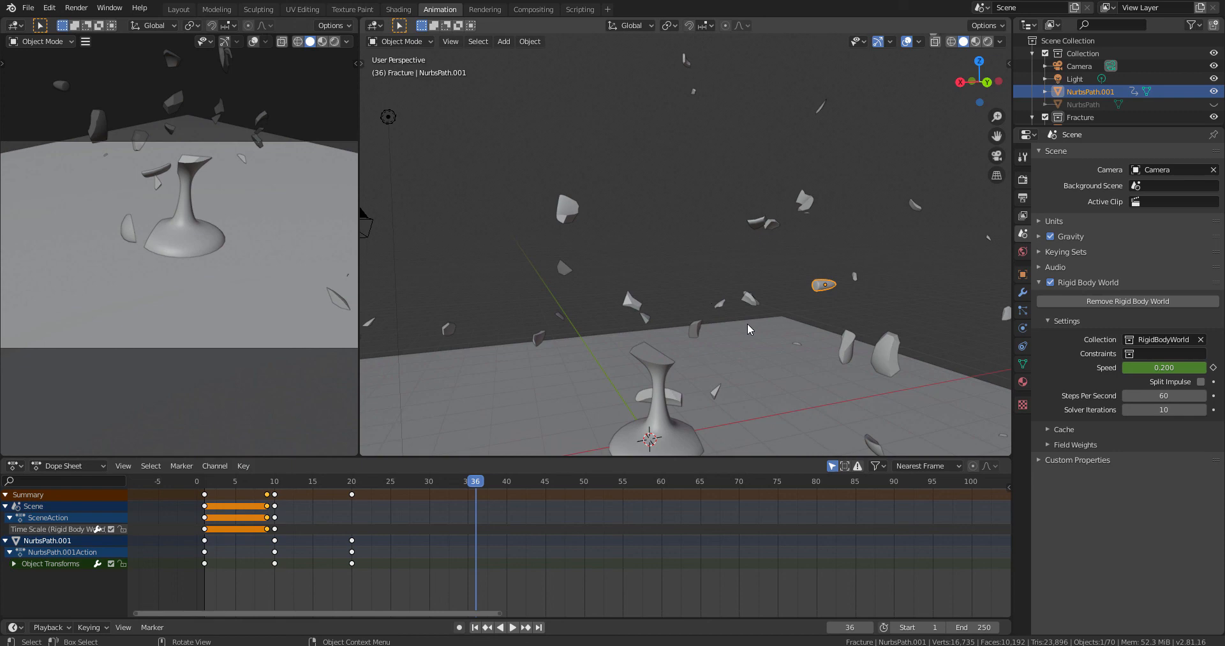
drag(474, 483, 305, 515)
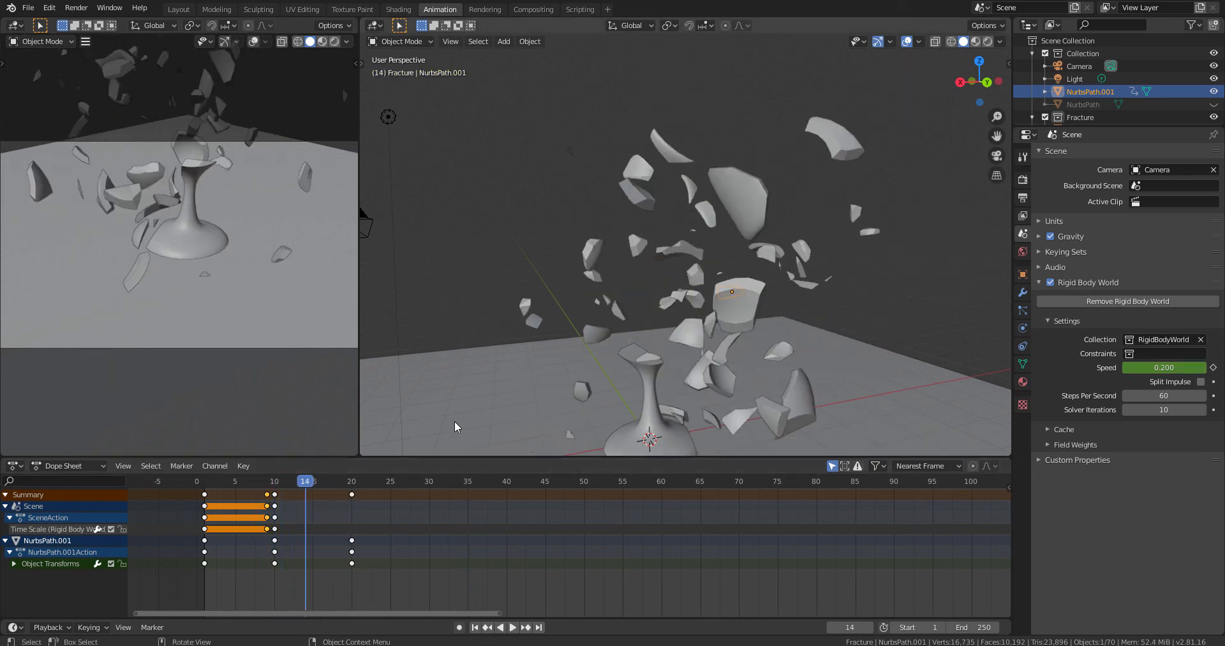